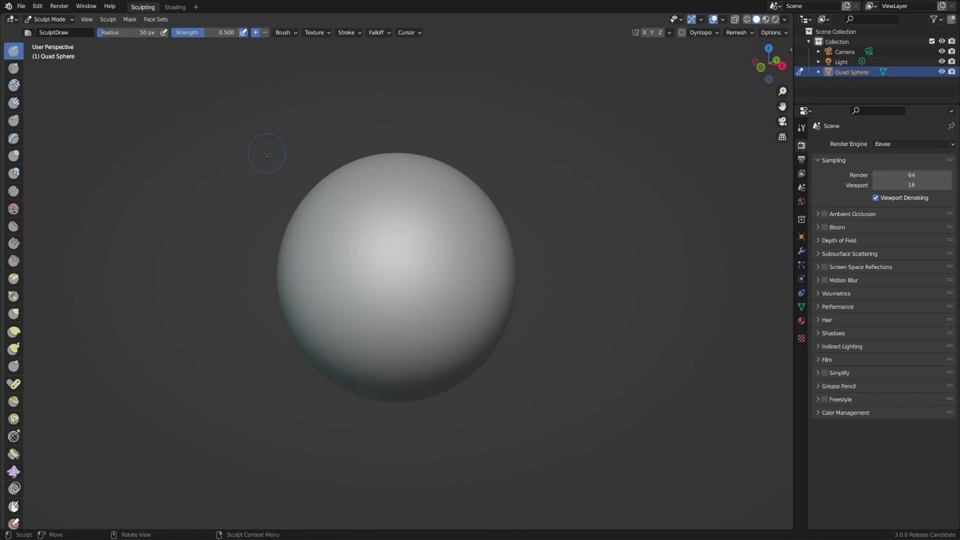
Examine the sphere's mesh density in wireframe display and return the viewport to solid shading
{"action": "left_click", "coordinate": [746, 20]}
{"action": "middle_click_drag", "start_coordinate": [558, 272], "coordinate": [600, 259]}
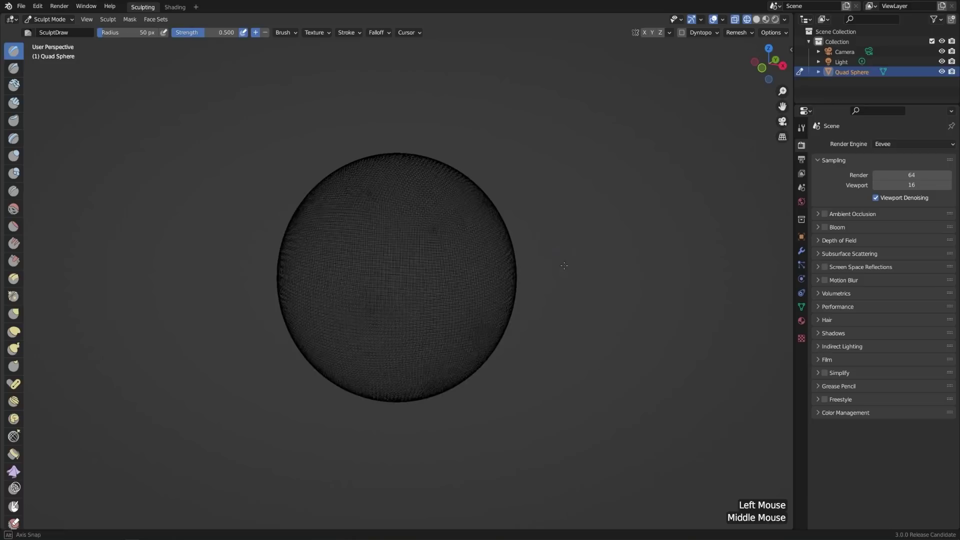
{"action": "scroll", "coordinate": [604, 258], "scroll_direction": "up", "scroll_amount": 1}
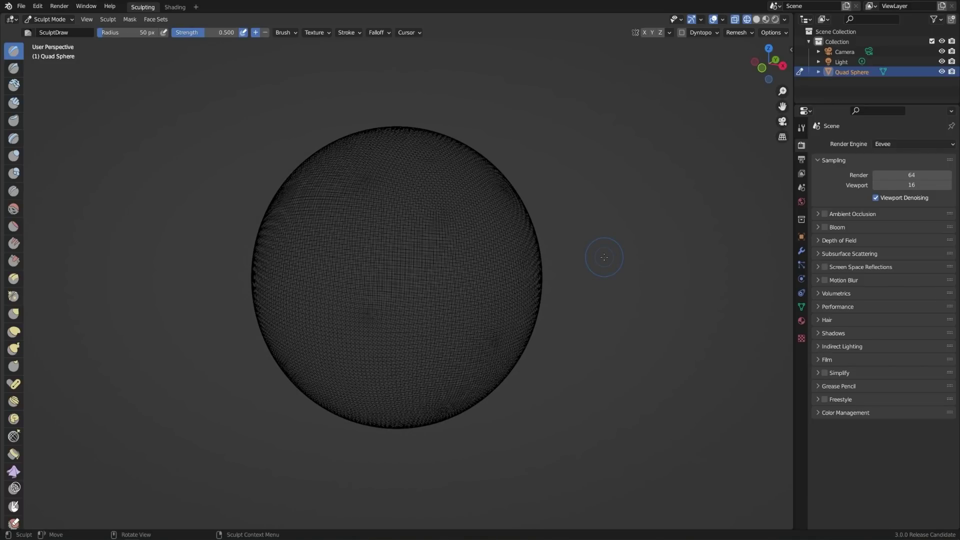
{"action": "left_click", "coordinate": [758, 20]}
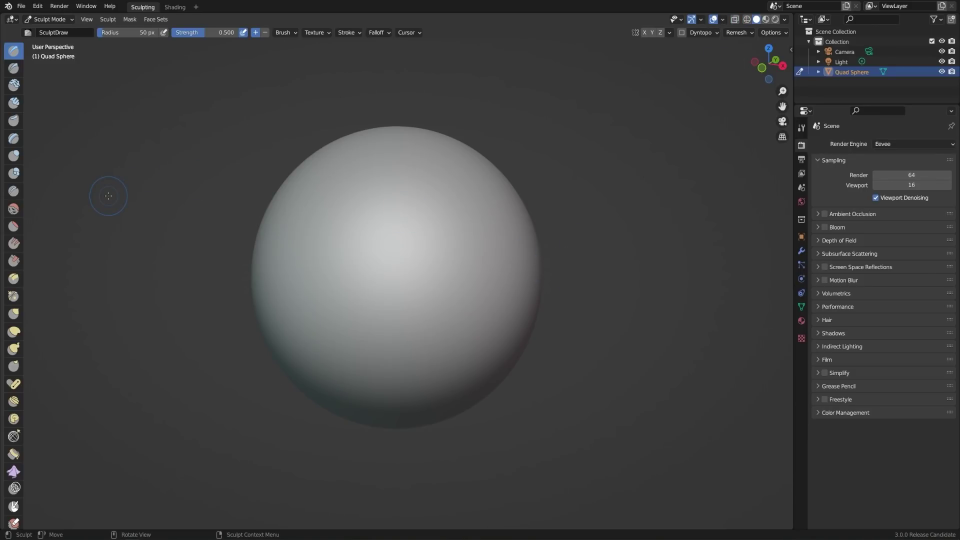
Switch the sphere through Object Mode and Edit Mode and return it to Sculpt Mode
{"action": "left_click", "coordinate": [63, 20]}
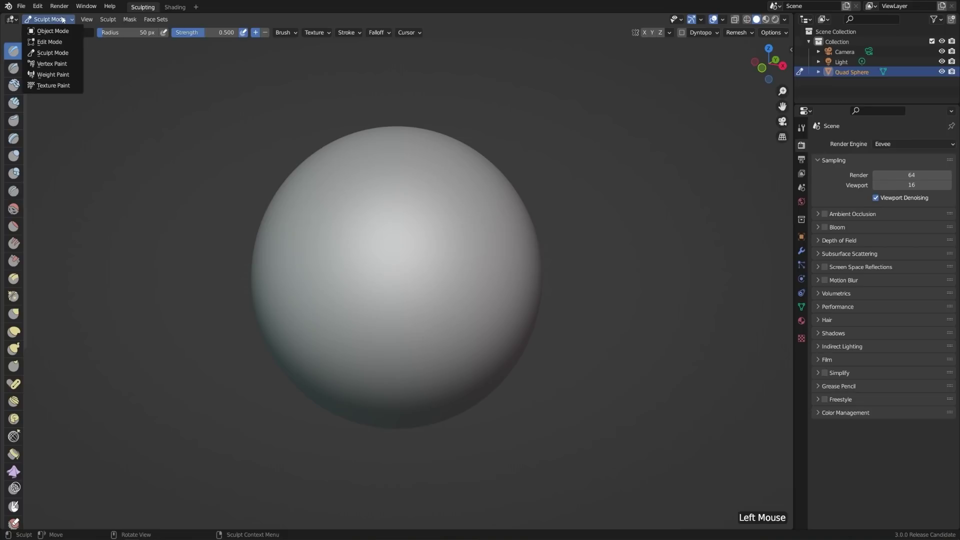
{"action": "left_click", "coordinate": [59, 31]}
{"action": "left_click", "coordinate": [61, 20]}
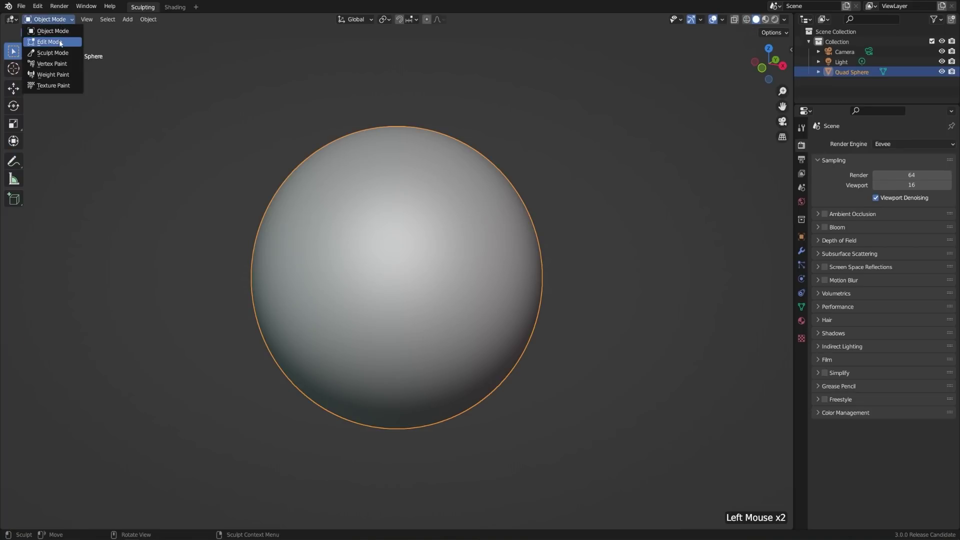
{"action": "left_click", "coordinate": [61, 42]}
{"action": "left_click", "coordinate": [59, 20]}
{"action": "left_click", "coordinate": [56, 52]}
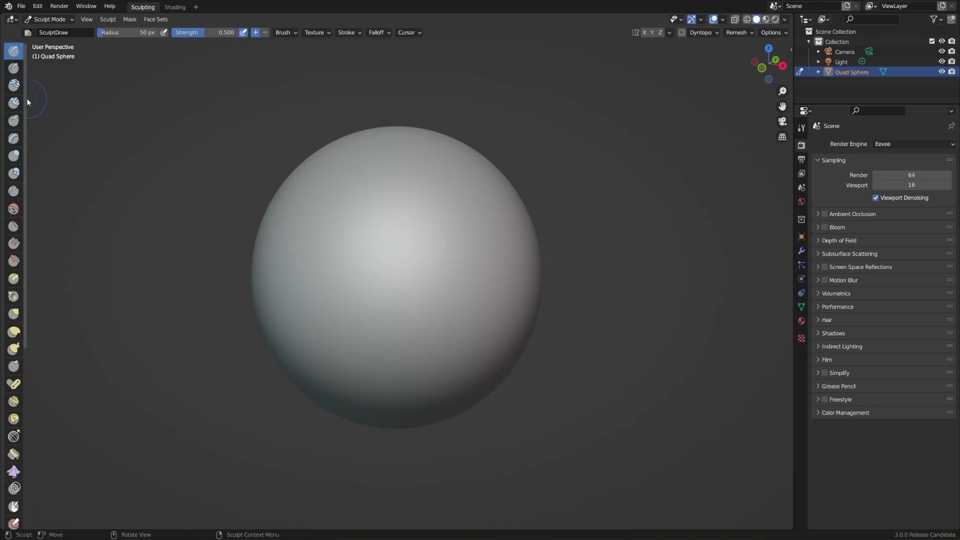
Widen the brush toolbar to show the brush names, and sculpt a spiral and diagonal ridges on the sphere with the 50 px Draw brush
{"action": "left_click_drag", "start_coordinate": [25, 101], "coordinate": [43, 102]}
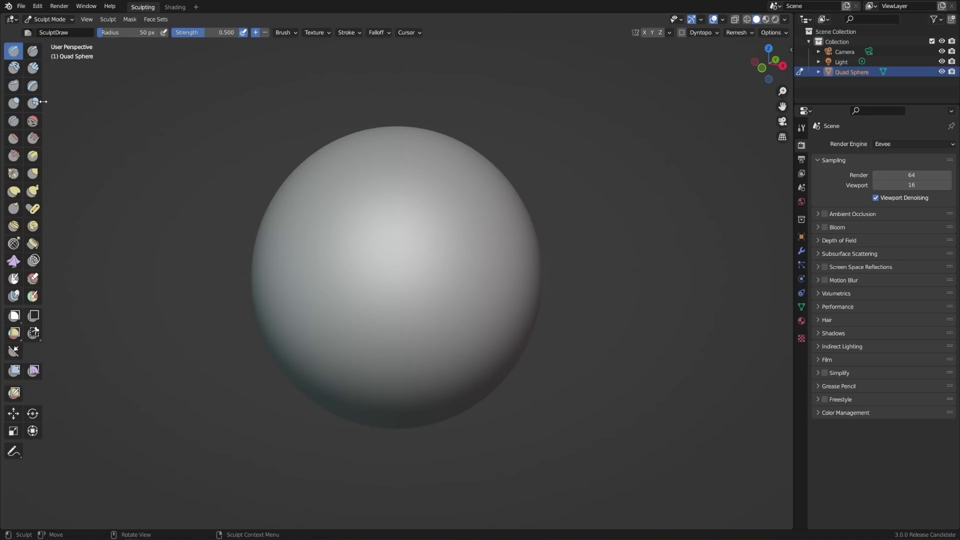
{"action": "left_click_drag", "start_coordinate": [43, 102], "coordinate": [83, 101]}
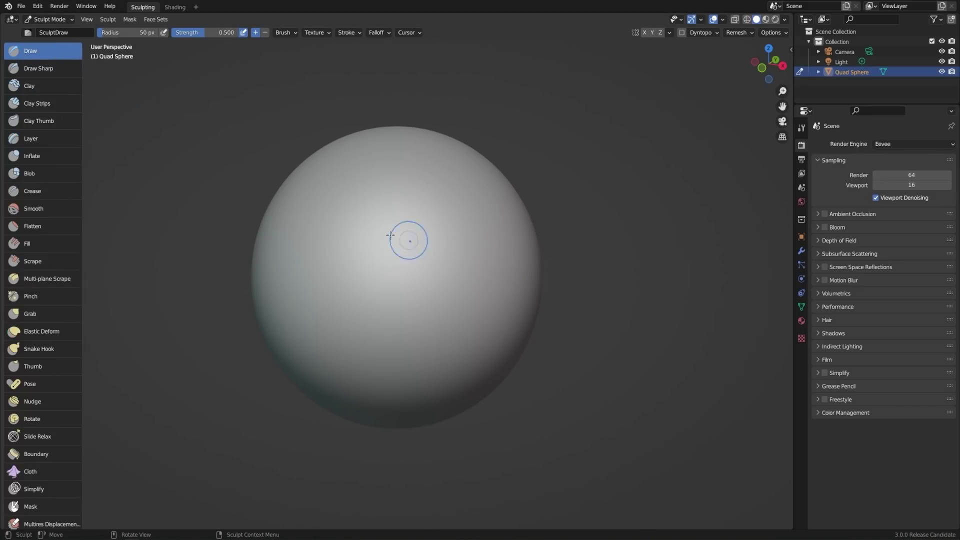
{"action": "mouse_move", "coordinate": [458, 191]}
{"action": "left_mouse_down"}
{"action": "mouse_move", "coordinate": [376, 235]}
{"action": "mouse_move", "coordinate": [346, 315]}
{"action": "mouse_move", "coordinate": [369, 370]}
{"action": "mouse_move", "coordinate": [477, 320]}
{"action": "mouse_move", "coordinate": [370, 285]}
{"action": "mouse_move", "coordinate": [429, 248]}
{"action": "mouse_move", "coordinate": [445, 297]}
{"action": "left_mouse_up"}
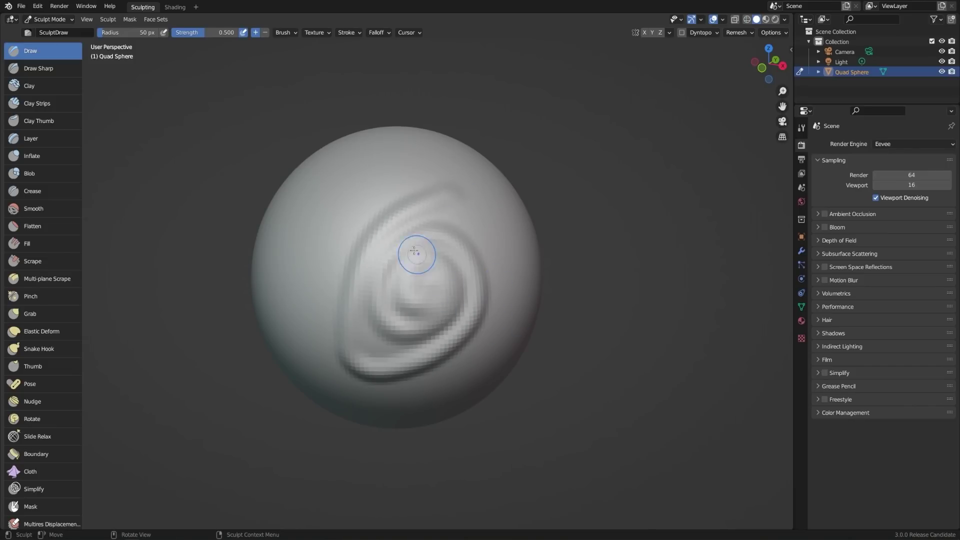
{"action": "middle_click_drag", "start_coordinate": [434, 236], "coordinate": [524, 251]}
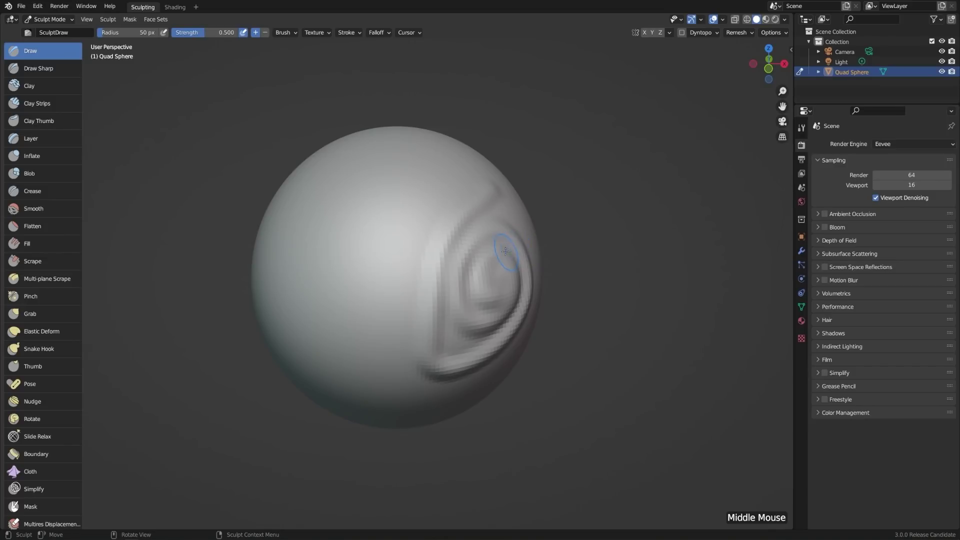
{"action": "mouse_move", "coordinate": [453, 196]}
{"action": "left_mouse_down"}
{"action": "mouse_move", "coordinate": [383, 247]}
{"action": "mouse_move", "coordinate": [325, 335]}
{"action": "mouse_move", "coordinate": [415, 280]}
{"action": "mouse_move", "coordinate": [367, 382]}
{"action": "left_mouse_up"}
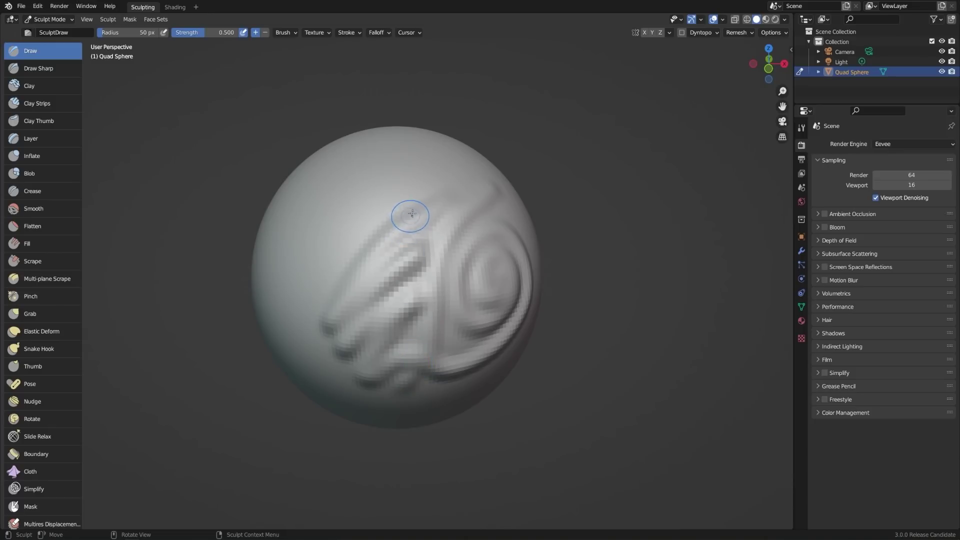
Set the Draw brush radius to 122 px and build broad raised strokes over the front and upper part of the sphere
{"action": "left_click_drag", "start_coordinate": [109, 33], "coordinate": [119, 35]}
{"action": "mouse_move", "coordinate": [397, 222]}
{"action": "left_mouse_down"}
{"action": "mouse_move", "coordinate": [330, 290]}
{"action": "mouse_move", "coordinate": [375, 295]}
{"action": "left_mouse_up"}
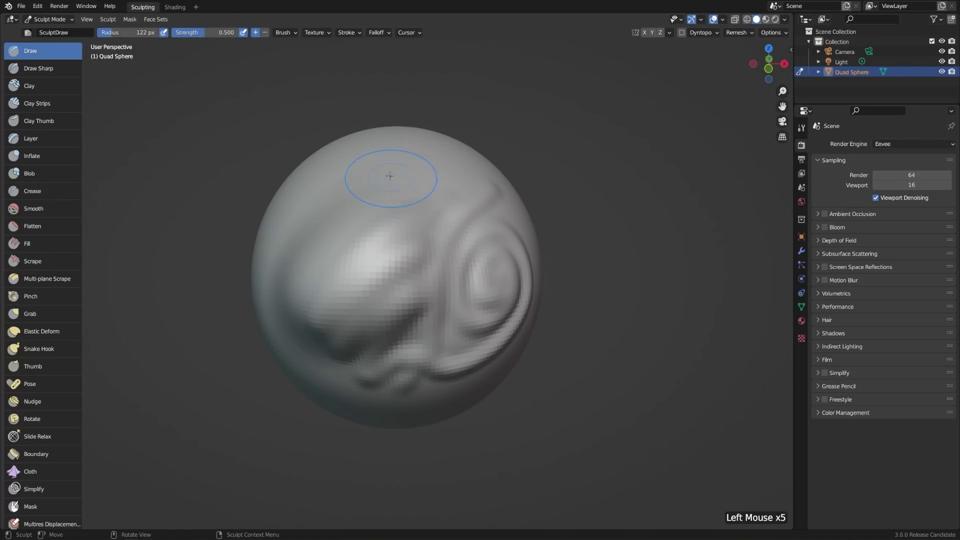
{"action": "middle_click_drag", "start_coordinate": [391, 177], "coordinate": [399, 250]}
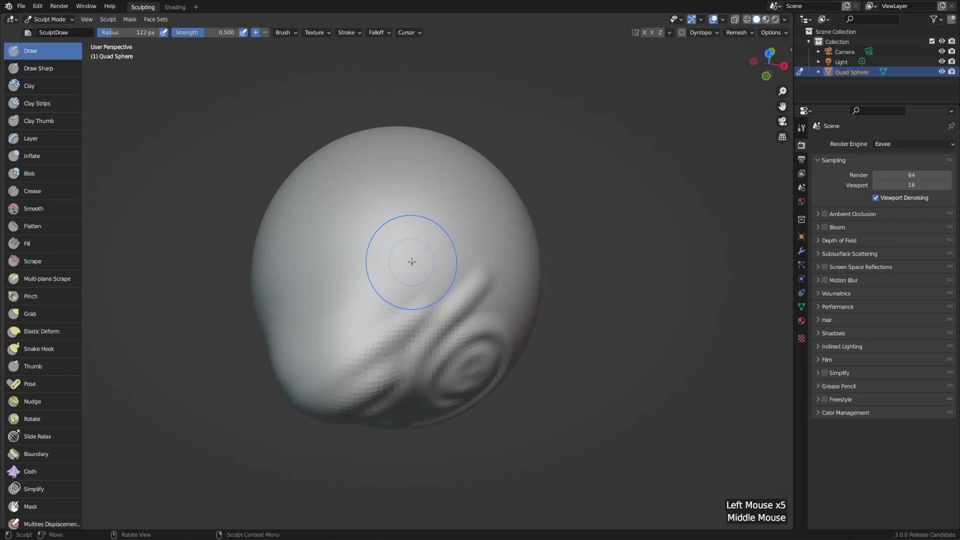
{"action": "mouse_move", "coordinate": [399, 259]}
{"action": "left_mouse_down"}
{"action": "mouse_move", "coordinate": [385, 267]}
{"action": "mouse_move", "coordinate": [453, 229]}
{"action": "mouse_move", "coordinate": [358, 276]}
{"action": "mouse_move", "coordinate": [344, 295]}
{"action": "left_mouse_up"}
{"action": "mouse_move", "coordinate": [422, 178]}
{"action": "left_mouse_down"}
{"action": "mouse_move", "coordinate": [365, 185]}
{"action": "mouse_move", "coordinate": [279, 250]}
{"action": "mouse_move", "coordinate": [268, 280]}
{"action": "mouse_move", "coordinate": [332, 235]}
{"action": "left_mouse_up"}
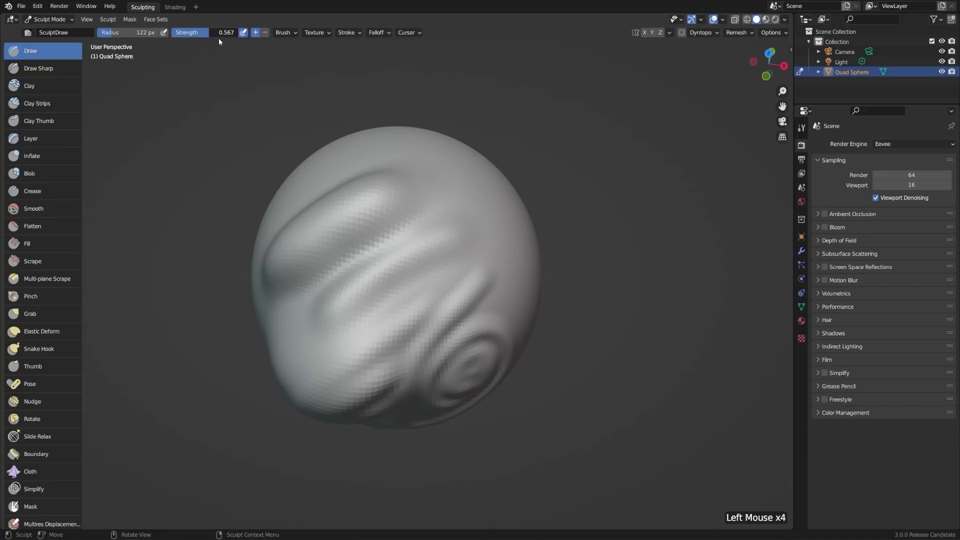
Increase the Draw brush strength and sculpt thick mounds over the upper side of the sphere
{"action": "mouse_move", "coordinate": [456, 220]}
{"action": "left_mouse_down"}
{"action": "mouse_move", "coordinate": [469, 204]}
{"action": "mouse_move", "coordinate": [440, 257]}
{"action": "mouse_move", "coordinate": [378, 328]}
{"action": "left_mouse_up"}
{"action": "middle_click_drag", "start_coordinate": [440, 271], "coordinate": [492, 253]}
{"action": "mouse_move", "coordinate": [435, 228]}
{"action": "left_mouse_down"}
{"action": "mouse_move", "coordinate": [415, 257]}
{"action": "mouse_move", "coordinate": [440, 302]}
{"action": "mouse_move", "coordinate": [432, 327]}
{"action": "left_mouse_up"}
{"action": "left_click_drag", "start_coordinate": [380, 247], "coordinate": [400, 280]}
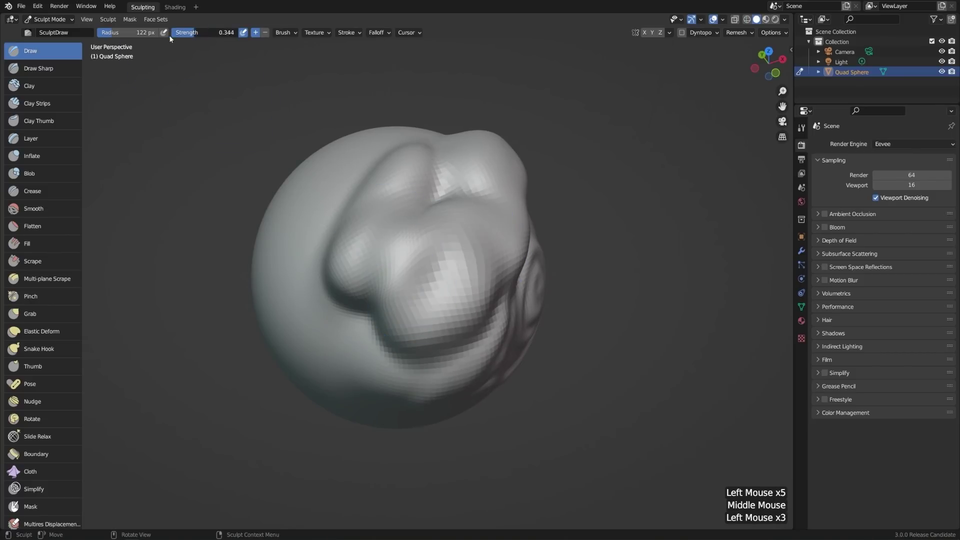
Lower the Draw brush strength to 0.167 and sculpt faint strokes around the thick mounds
{"action": "left_click", "coordinate": [412, 283]}
{"action": "right_click", "coordinate": [307, 283]}
{"action": "left_click_drag", "start_coordinate": [367, 305], "coordinate": [335, 327]}
Set the Draw brush strength to 0.506 and build up a raised mass beside the existing mounds
{"action": "middle_click_drag", "start_coordinate": [413, 265], "coordinate": [407, 300]}
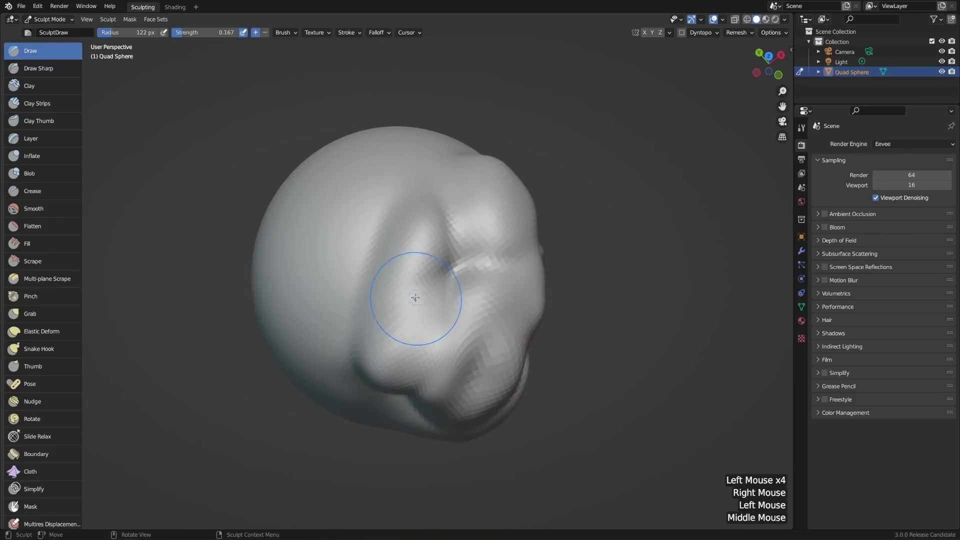
{"action": "left_click_drag", "start_coordinate": [200, 33], "coordinate": [222, 36]}
{"action": "mouse_move", "coordinate": [400, 190]}
{"action": "left_mouse_down"}
{"action": "mouse_move", "coordinate": [360, 304]}
{"action": "mouse_move", "coordinate": [371, 336]}
{"action": "left_mouse_up"}
{"action": "mouse_move", "coordinate": [394, 207]}
{"action": "left_mouse_down"}
{"action": "mouse_move", "coordinate": [373, 209]}
{"action": "mouse_move", "coordinate": [359, 303]}
{"action": "mouse_move", "coordinate": [392, 295]}
{"action": "mouse_move", "coordinate": [373, 332]}
{"action": "mouse_move", "coordinate": [383, 314]}
{"action": "left_mouse_up"}
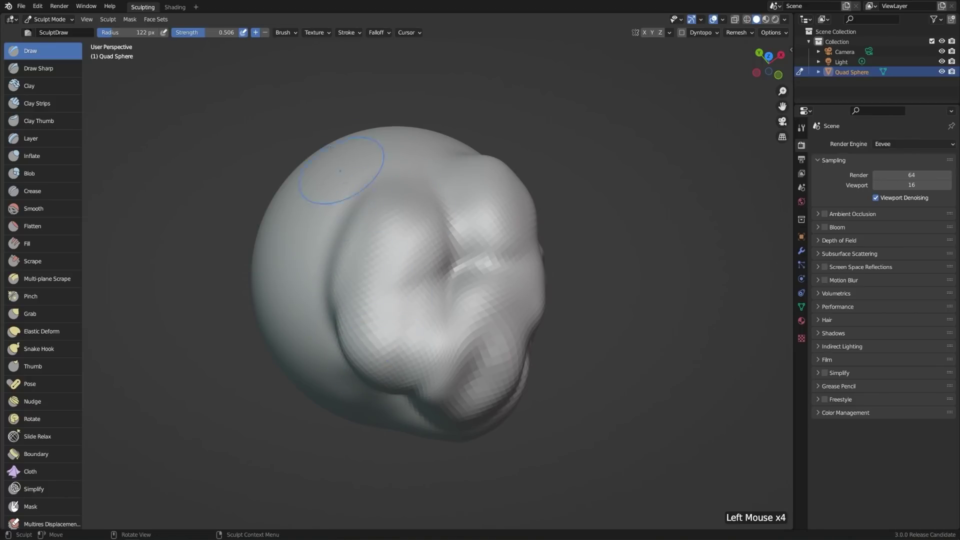
{"action": "mouse_move", "coordinate": [401, 218]}
{"action": "left_mouse_down"}
{"action": "mouse_move", "coordinate": [361, 300]}
{"action": "mouse_move", "coordinate": [370, 358]}
{"action": "mouse_move", "coordinate": [414, 226]}
{"action": "mouse_move", "coordinate": [362, 345]}
{"action": "mouse_move", "coordinate": [400, 220]}
{"action": "mouse_move", "coordinate": [386, 343]}
{"action": "mouse_move", "coordinate": [353, 322]}
{"action": "left_mouse_up"}
Set the Draw brush direction to Add and sculpt more strokes on another side of the sphere
{"action": "key", "text": "alt"}
{"action": "middle_click_drag", "start_coordinate": [352, 322], "coordinate": [336, 93]}
{"action": "left_click", "coordinate": [256, 33]}
{"action": "mouse_move", "coordinate": [388, 210]}
{"action": "left_mouse_down"}
{"action": "mouse_move", "coordinate": [367, 332]}
{"action": "mouse_move", "coordinate": [395, 225]}
{"action": "mouse_move", "coordinate": [422, 241]}
{"action": "mouse_move", "coordinate": [389, 305]}
{"action": "mouse_move", "coordinate": [420, 300]}
{"action": "mouse_move", "coordinate": [400, 329]}
{"action": "mouse_move", "coordinate": [380, 285]}
{"action": "left_mouse_up"}
{"action": "mouse_move", "coordinate": [355, 231]}
{"action": "left_mouse_down"}
{"action": "mouse_move", "coordinate": [324, 310]}
{"action": "mouse_move", "coordinate": [386, 300]}
{"action": "left_mouse_up"}
Reduce the Draw brush radius to 63 px and sculpt a narrow curved ridge on the smooth side of the sphere
{"action": "middle_click_drag", "start_coordinate": [371, 325], "coordinate": [411, 276]}
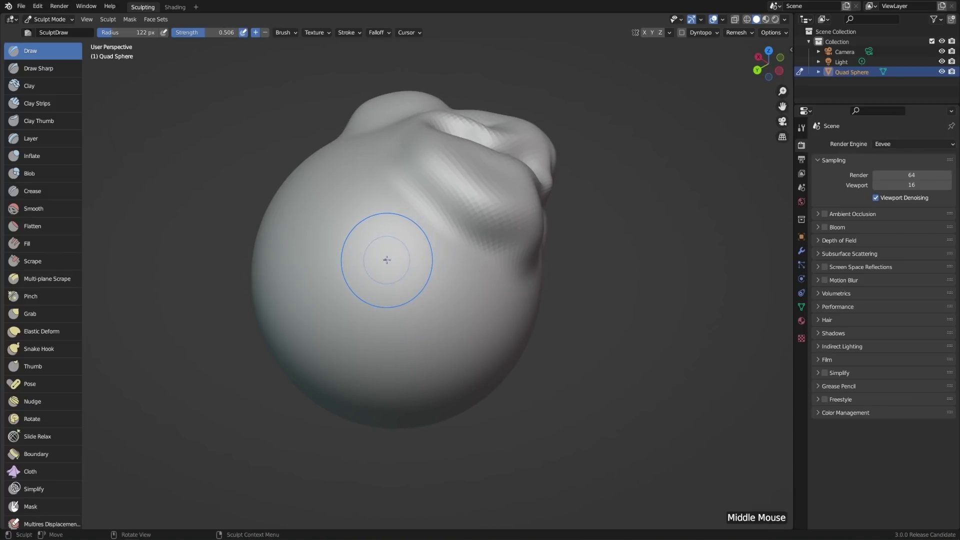
{"action": "key", "text": "f"}
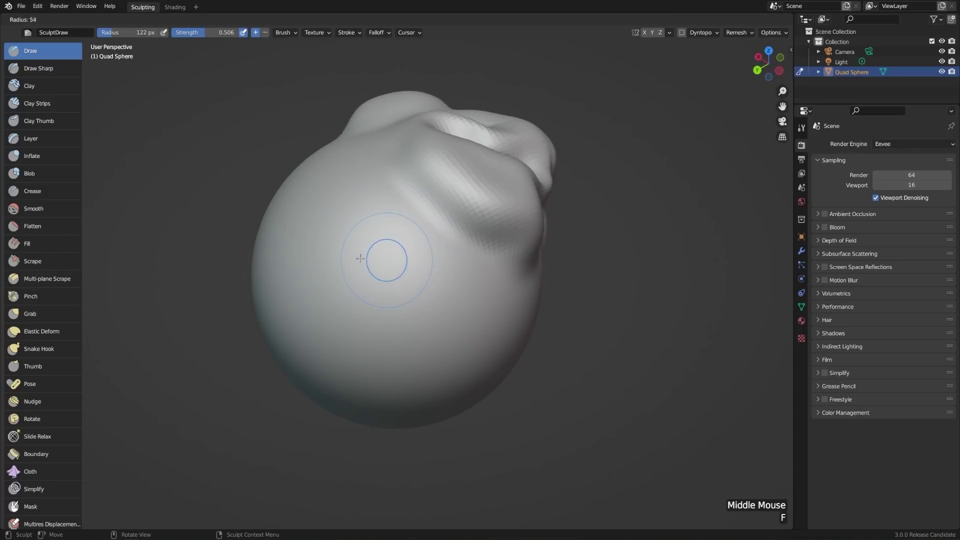
{"action": "left_click", "coordinate": [364, 265]}
{"action": "left_click_drag", "start_coordinate": [380, 263], "coordinate": [358, 300]}
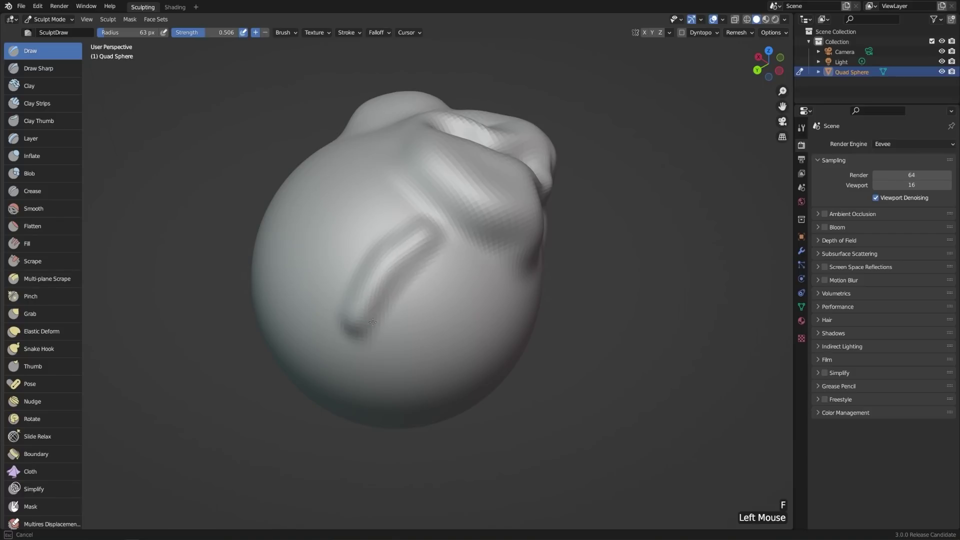
Enlarge the Draw brush radius to 135 px and sculpt broad strokes beside the narrow ridge
{"action": "key", "text": "f"}
{"action": "mouse_move", "coordinate": [422, 329]}
{"action": "left_mouse_down"}
{"action": "mouse_move", "coordinate": [452, 294]}
{"action": "mouse_move", "coordinate": [421, 274]}
{"action": "left_mouse_up"}
{"action": "left_click", "coordinate": [472, 280]}
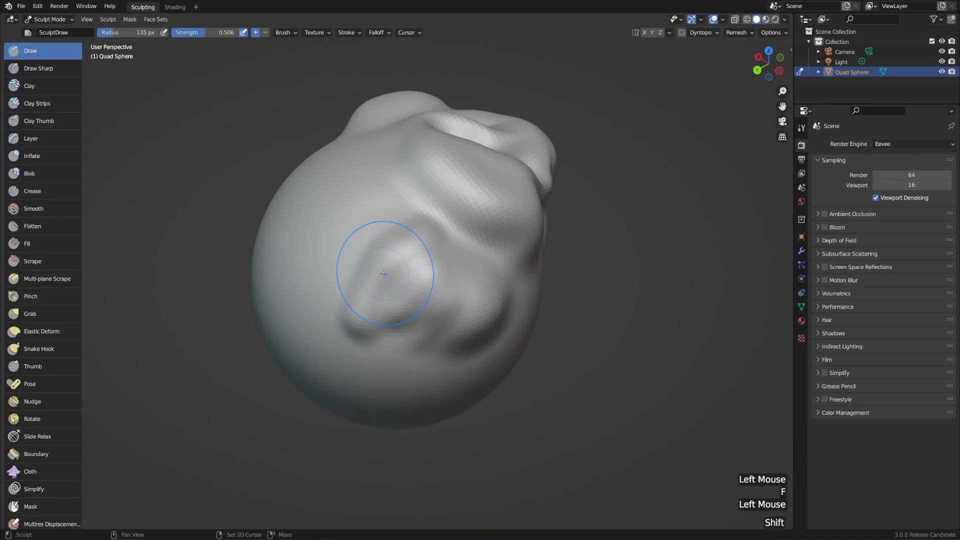
Sculpt a thick stroke at brush strength 1.000 and softer strokes over the same area at strength 0.468
{"action": "key", "text": "shift+f"}
{"action": "left_click", "coordinate": [434, 278]}
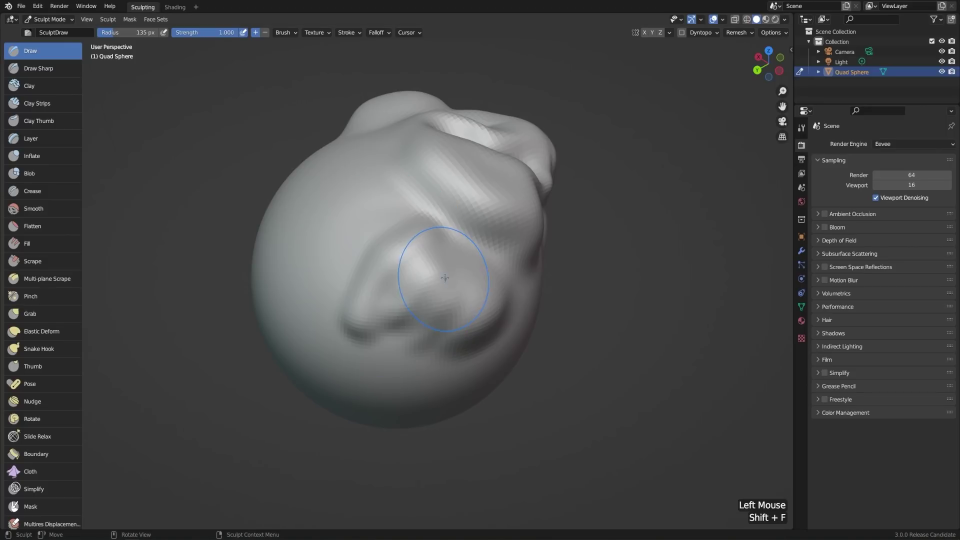
{"action": "mouse_move", "coordinate": [382, 231]}
{"action": "left_mouse_down"}
{"action": "mouse_move", "coordinate": [345, 312]}
{"action": "mouse_move", "coordinate": [401, 253]}
{"action": "left_mouse_up"}
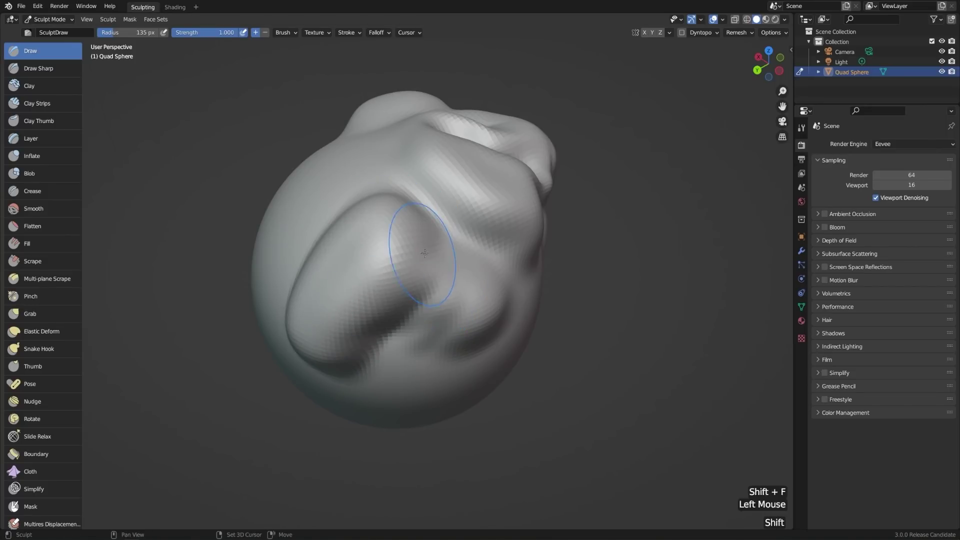
{"action": "key", "text": "shift+f"}
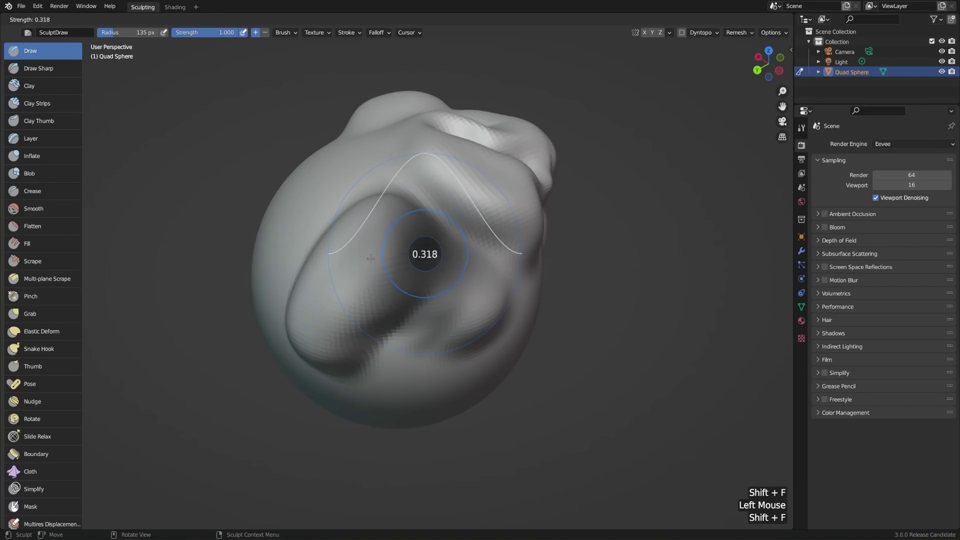
{"action": "left_click", "coordinate": [372, 262]}
{"action": "mouse_move", "coordinate": [385, 266]}
{"action": "left_mouse_down"}
{"action": "mouse_move", "coordinate": [378, 322]}
{"action": "mouse_move", "coordinate": [404, 344]}
{"action": "mouse_move", "coordinate": [402, 334]}
{"action": "mouse_move", "coordinate": [400, 357]}
{"action": "left_mouse_up"}
Sculpt a raised diagonal stroke on a smooth area and carve grooves beside it with the Draw brush inverted
{"action": "middle_click_drag", "start_coordinate": [400, 357], "coordinate": [452, 284]}
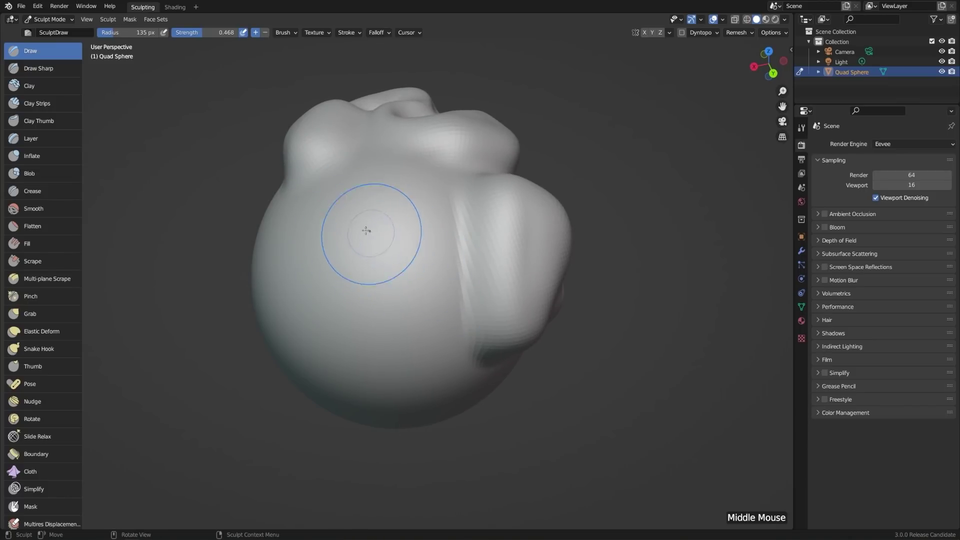
{"action": "mouse_move", "coordinate": [388, 226]}
{"action": "left_mouse_down"}
{"action": "mouse_move", "coordinate": [373, 200]}
{"action": "mouse_move", "coordinate": [302, 297]}
{"action": "mouse_move", "coordinate": [330, 325]}
{"action": "mouse_move", "coordinate": [376, 281]}
{"action": "left_mouse_up"}
{"action": "key", "text": "ctrl"}
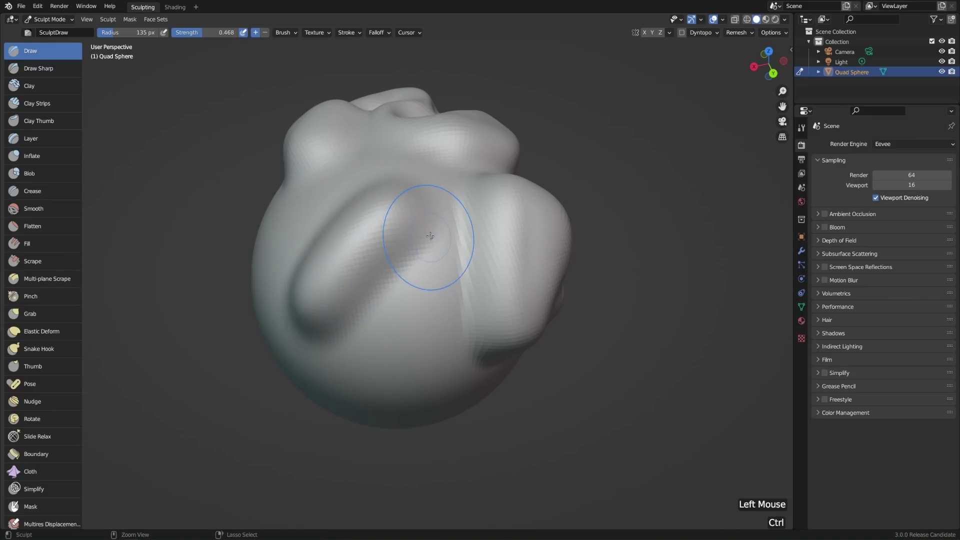
{"action": "mouse_move", "coordinate": [424, 238]}
{"action": "left_mouse_down", "text": "ctrl"}
{"action": "mouse_move", "coordinate": [380, 260]}
{"action": "mouse_move", "coordinate": [397, 274]}
{"action": "mouse_move", "coordinate": [364, 330]}
{"action": "mouse_move", "coordinate": [398, 255]}
{"action": "mouse_move", "coordinate": [420, 252]}
{"action": "mouse_move", "coordinate": [368, 322]}
{"action": "left_mouse_up", "text": "ctrl"}
{"action": "left_click_drag", "start_coordinate": [430, 236], "coordinate": [432, 238], "text": "ctrl"}
{"action": "right_click", "coordinate": [420, 310], "text": "ctrl"}
Undo the recent series of Draw brush strokes until the smooth sides of the sphere are restored
{"action": "key", "text": "ctrl+z"}
{"action": "key", "text": "ctrl+z"}
{"action": "key", "text": "ctrl+z"}
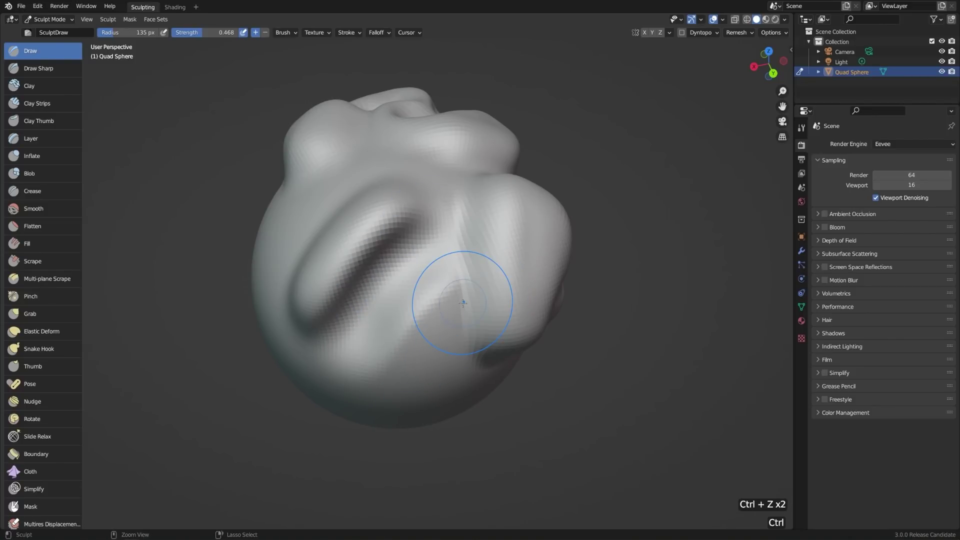
{"action": "key", "text": "ctrl+z"}
{"action": "key", "text": "ctrl+z"}
{"action": "key", "text": "ctrl+z"}
{"action": "key", "text": "ctrl+z"}
{"action": "key", "text": "ctrl+z"}
{"action": "key", "text": "ctrl+z"}
{"action": "key", "text": "ctrl+z"}
{"action": "key", "text": "ctrl+z"}
{"action": "key", "text": "ctrl+z"}
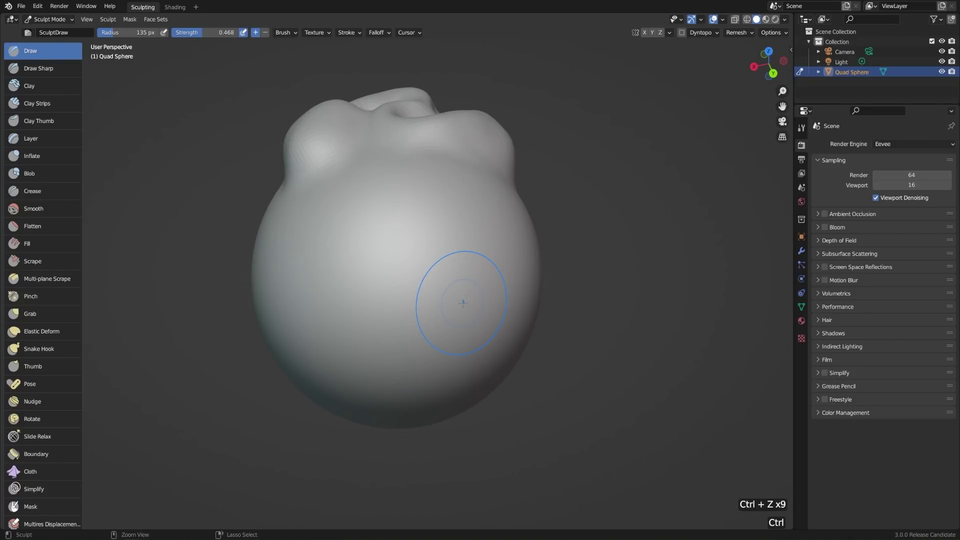
{"action": "key", "text": "ctrl+z"}
{"action": "key", "text": "ctrl+z"}
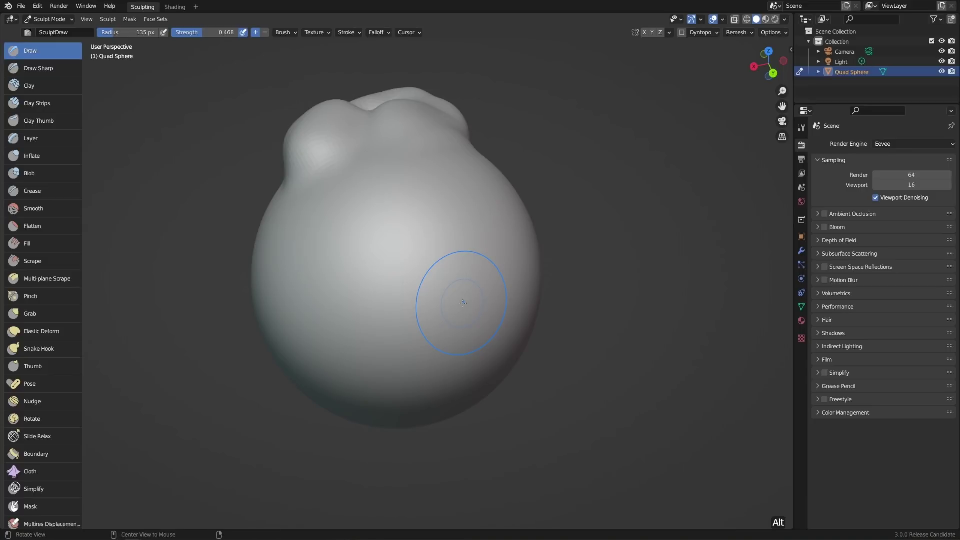
Carve sharp creases across a smooth side of the sphere with the Draw Sharp brush at 135 px radius and 0.500 strength
{"action": "mouse_move", "coordinate": [456, 257]}
{"action": "middle_mouse_down", "text": "alt"}
{"action": "mouse_move", "coordinate": [537, 244]}
{"action": "mouse_move", "coordinate": [520, 261]}
{"action": "middle_mouse_up", "text": "alt"}
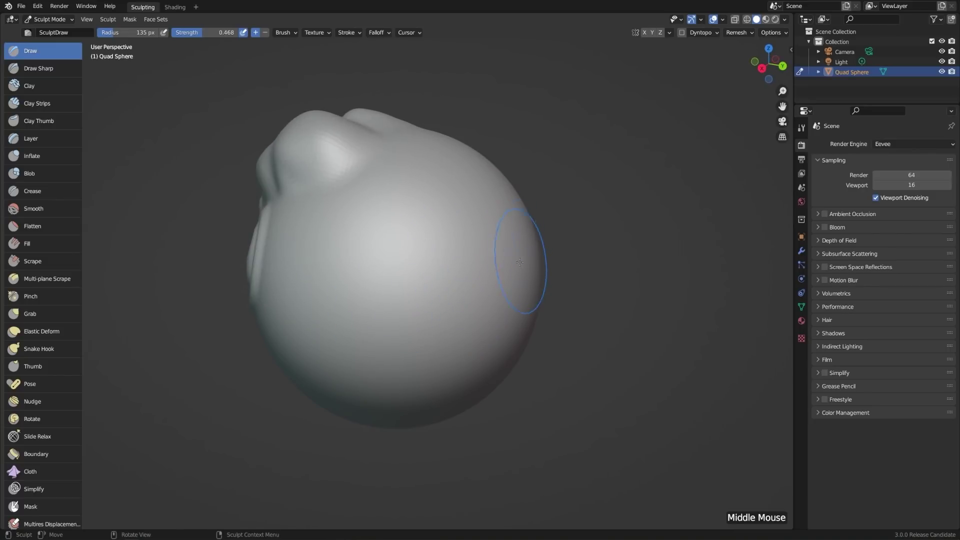
{"action": "left_click", "coordinate": [30, 68]}
{"action": "left_click_drag", "start_coordinate": [479, 203], "coordinate": [345, 332]}
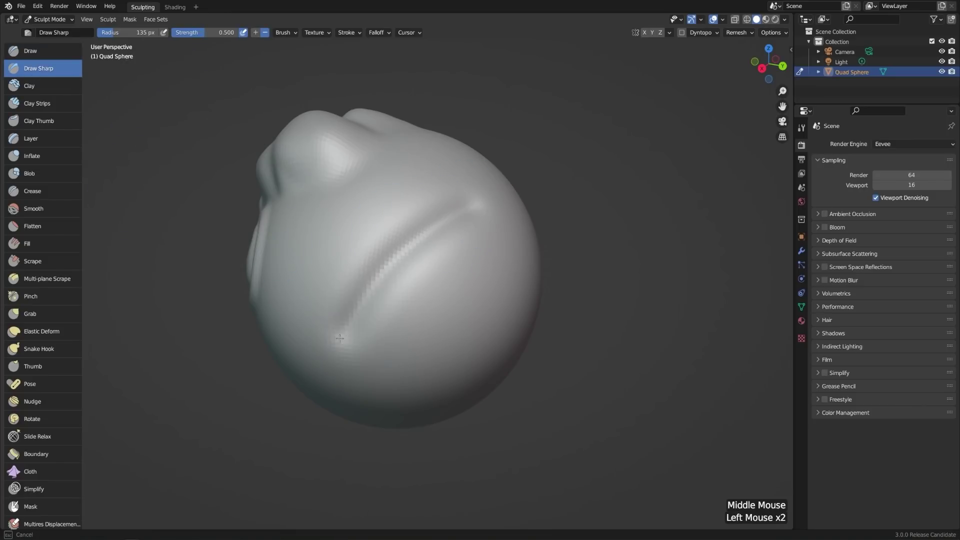
{"action": "mouse_move", "coordinate": [470, 212]}
{"action": "left_mouse_down"}
{"action": "mouse_move", "coordinate": [410, 250]}
{"action": "mouse_move", "coordinate": [353, 327]}
{"action": "left_mouse_up"}
{"action": "middle_click_drag", "start_coordinate": [353, 327], "coordinate": [475, 270]}
{"action": "mouse_move", "coordinate": [455, 256]}
{"action": "left_mouse_down"}
{"action": "mouse_move", "coordinate": [385, 263]}
{"action": "mouse_move", "coordinate": [320, 289]}
{"action": "left_mouse_up"}
{"action": "left_click_drag", "start_coordinate": [450, 246], "coordinate": [309, 290]}
Build up overlapping broad layers beside the sharp creases and on the adjacent side with the Clay brush at 135 px and strength 0.500
{"action": "middle_click_drag", "start_coordinate": [309, 290], "coordinate": [396, 232]}
{"action": "left_click", "coordinate": [31, 85]}
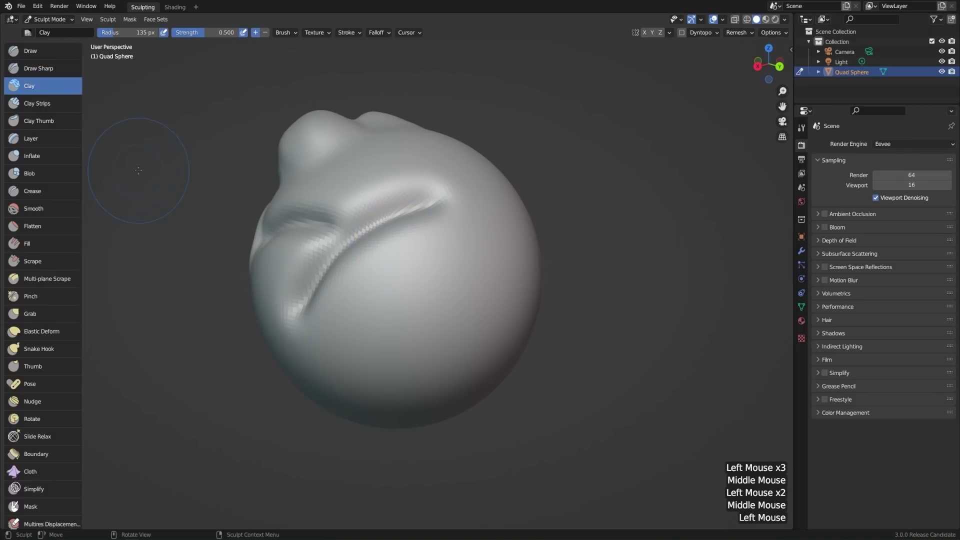
{"action": "mouse_move", "coordinate": [469, 265]}
{"action": "left_mouse_down"}
{"action": "mouse_move", "coordinate": [415, 320]}
{"action": "mouse_move", "coordinate": [477, 260]}
{"action": "mouse_move", "coordinate": [402, 334]}
{"action": "left_mouse_up"}
{"action": "mouse_move", "coordinate": [407, 330]}
{"action": "left_mouse_down"}
{"action": "mouse_move", "coordinate": [501, 270]}
{"action": "mouse_move", "coordinate": [400, 373]}
{"action": "mouse_move", "coordinate": [405, 366]}
{"action": "left_mouse_up"}
{"action": "mouse_move", "coordinate": [480, 237]}
{"action": "left_mouse_down"}
{"action": "mouse_move", "coordinate": [381, 364]}
{"action": "mouse_move", "coordinate": [451, 225]}
{"action": "left_mouse_up"}
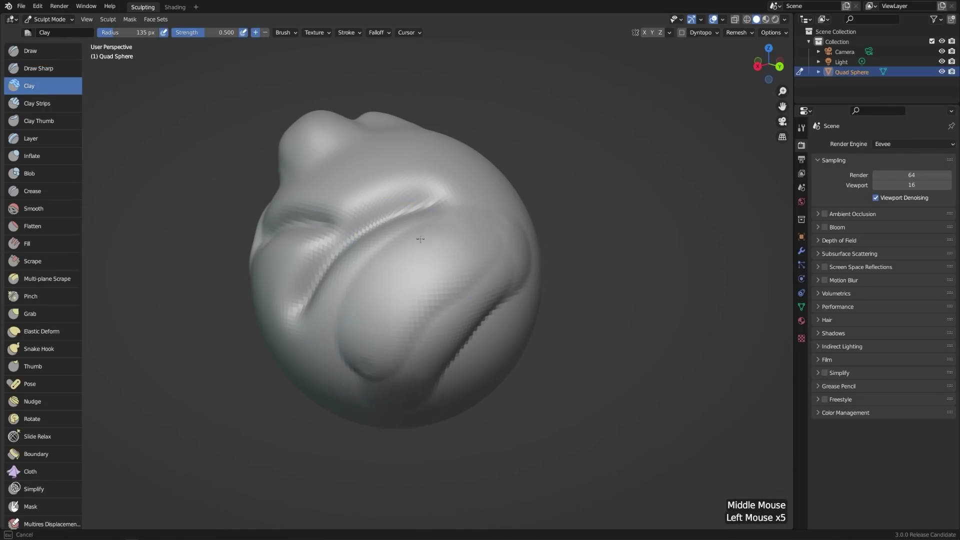
{"action": "mouse_move", "coordinate": [454, 252]}
{"action": "middle_mouse_down"}
{"action": "mouse_move", "coordinate": [430, 240]}
{"action": "mouse_move", "coordinate": [450, 225]}
{"action": "middle_mouse_up"}
{"action": "left_click_drag", "start_coordinate": [450, 225], "coordinate": [359, 356]}
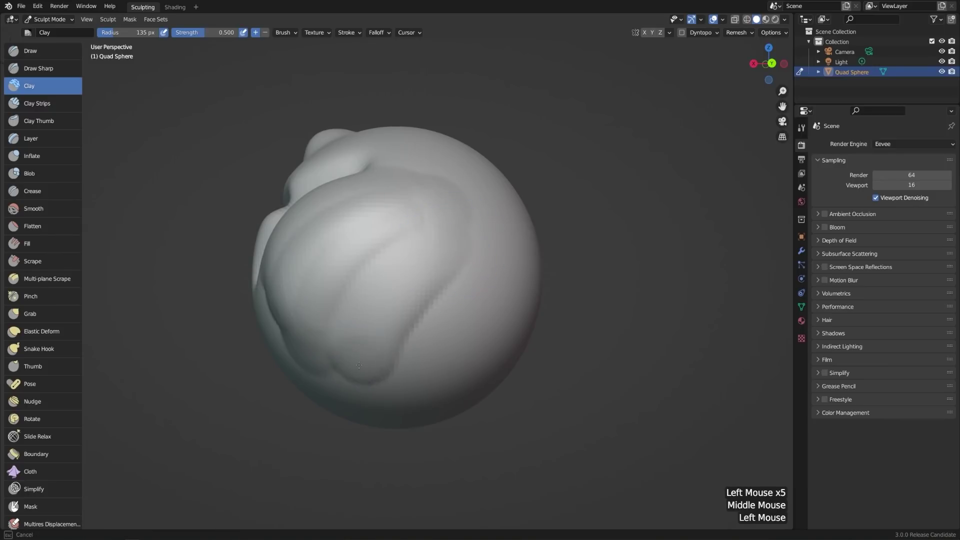
{"action": "left_click_drag", "start_coordinate": [450, 240], "coordinate": [380, 360]}
{"action": "left_click_drag", "start_coordinate": [475, 220], "coordinate": [390, 365]}
{"action": "mouse_move", "coordinate": [474, 242]}
{"action": "left_mouse_down"}
{"action": "mouse_move", "coordinate": [360, 370]}
{"action": "mouse_move", "coordinate": [380, 395]}
{"action": "left_mouse_up"}
{"action": "middle_click_drag", "start_coordinate": [390, 380], "coordinate": [445, 260]}
{"action": "left_click_drag", "start_coordinate": [450, 250], "coordinate": [398, 342]}
{"action": "mouse_move", "coordinate": [465, 235]}
{"action": "left_mouse_down"}
{"action": "mouse_move", "coordinate": [385, 360]}
{"action": "mouse_move", "coordinate": [395, 365]}
{"action": "mouse_move", "coordinate": [400, 300]}
{"action": "left_mouse_up"}
{"action": "left_click_drag", "start_coordinate": [412, 247], "coordinate": [375, 355]}
{"action": "left_click_drag", "start_coordinate": [464, 249], "coordinate": [403, 295]}
{"action": "mouse_move", "coordinate": [457, 250]}
{"action": "left_mouse_down"}
{"action": "mouse_move", "coordinate": [385, 279]}
{"action": "mouse_move", "coordinate": [455, 231]}
{"action": "mouse_move", "coordinate": [408, 349]}
{"action": "left_mouse_up"}
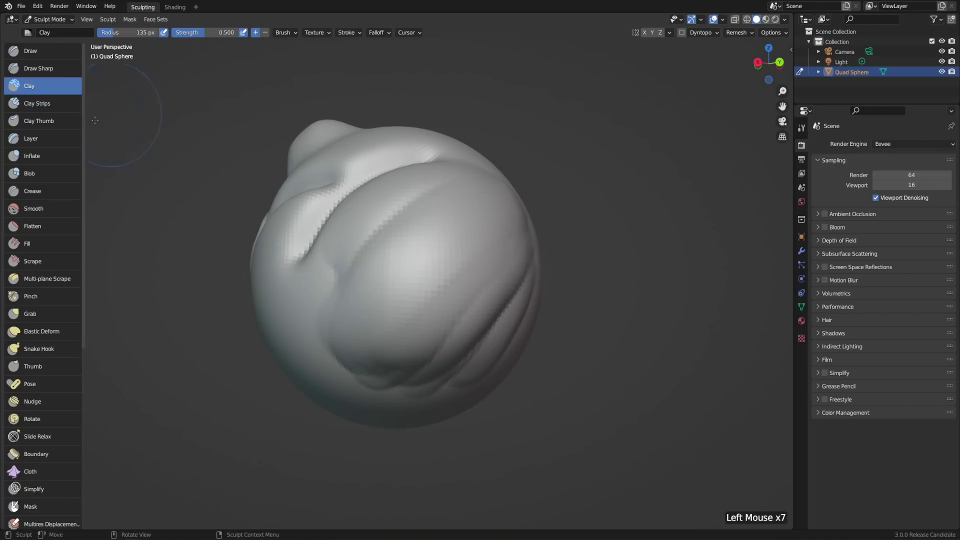
Build up a strip and carve deep diagonal grooves beside it on the sphere with the Clay Strips brush at 135 px and strength 0.600
{"action": "left_click", "coordinate": [37, 103]}
{"action": "mouse_move", "coordinate": [475, 232]}
{"action": "middle_mouse_down", "text": "alt"}
{"action": "mouse_move", "coordinate": [456, 262]}
{"action": "mouse_move", "coordinate": [465, 257]}
{"action": "middle_mouse_up", "text": "alt"}
{"action": "mouse_move", "coordinate": [488, 237]}
{"action": "left_mouse_down"}
{"action": "mouse_move", "coordinate": [381, 353]}
{"action": "mouse_move", "coordinate": [450, 283]}
{"action": "mouse_move", "coordinate": [385, 340]}
{"action": "mouse_move", "coordinate": [424, 287]}
{"action": "mouse_move", "coordinate": [402, 334]}
{"action": "left_mouse_up"}
{"action": "middle_click_drag", "start_coordinate": [460, 270], "coordinate": [477, 287]}
{"action": "left_click_drag", "start_coordinate": [470, 227], "coordinate": [372, 378], "text": "ctrl"}
{"action": "mouse_move", "coordinate": [502, 230]}
{"action": "left_mouse_down", "text": "ctrl"}
{"action": "mouse_move", "coordinate": [365, 350]}
{"action": "mouse_move", "coordinate": [430, 275]}
{"action": "mouse_move", "coordinate": [372, 345]}
{"action": "left_mouse_up", "text": "ctrl"}
{"action": "left_click_drag", "start_coordinate": [475, 210], "coordinate": [340, 380], "text": "ctrl"}
{"action": "left_click_drag", "start_coordinate": [465, 255], "coordinate": [344, 350], "text": "ctrl"}
{"action": "middle_click_drag", "start_coordinate": [506, 296], "coordinate": [489, 273]}
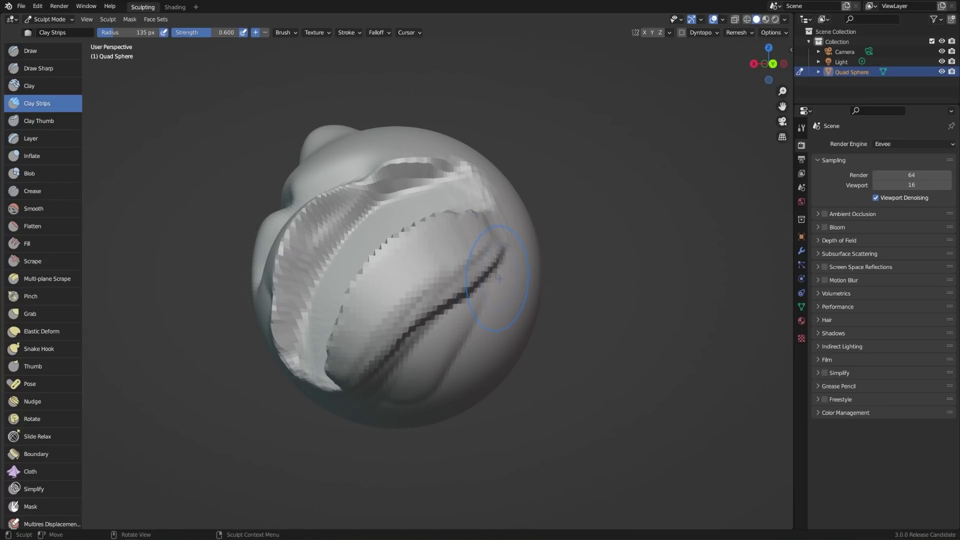
Even out the stepped groove edges with the Smooth brush at 135 px and strength 0.700, undoing the last smoothing stroke
{"action": "left_click", "coordinate": [34, 208]}
{"action": "middle_click_drag", "start_coordinate": [370, 247], "coordinate": [405, 250]}
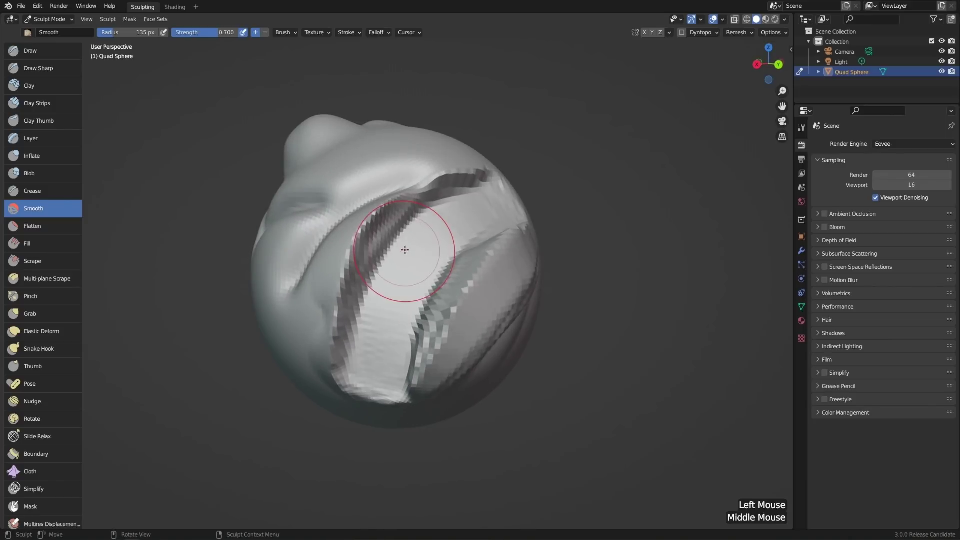
{"action": "mouse_move", "coordinate": [408, 196]}
{"action": "left_mouse_down"}
{"action": "mouse_move", "coordinate": [355, 255]}
{"action": "mouse_move", "coordinate": [342, 315]}
{"action": "mouse_move", "coordinate": [352, 345]}
{"action": "left_mouse_up"}
{"action": "mouse_move", "coordinate": [426, 197]}
{"action": "left_mouse_down"}
{"action": "mouse_move", "coordinate": [361, 265]}
{"action": "mouse_move", "coordinate": [339, 350]}
{"action": "mouse_move", "coordinate": [373, 355]}
{"action": "left_mouse_up"}
{"action": "mouse_move", "coordinate": [405, 200]}
{"action": "left_mouse_down"}
{"action": "mouse_move", "coordinate": [432, 169]}
{"action": "mouse_move", "coordinate": [345, 290]}
{"action": "mouse_move", "coordinate": [385, 270]}
{"action": "mouse_move", "coordinate": [378, 204]}
{"action": "left_mouse_up"}
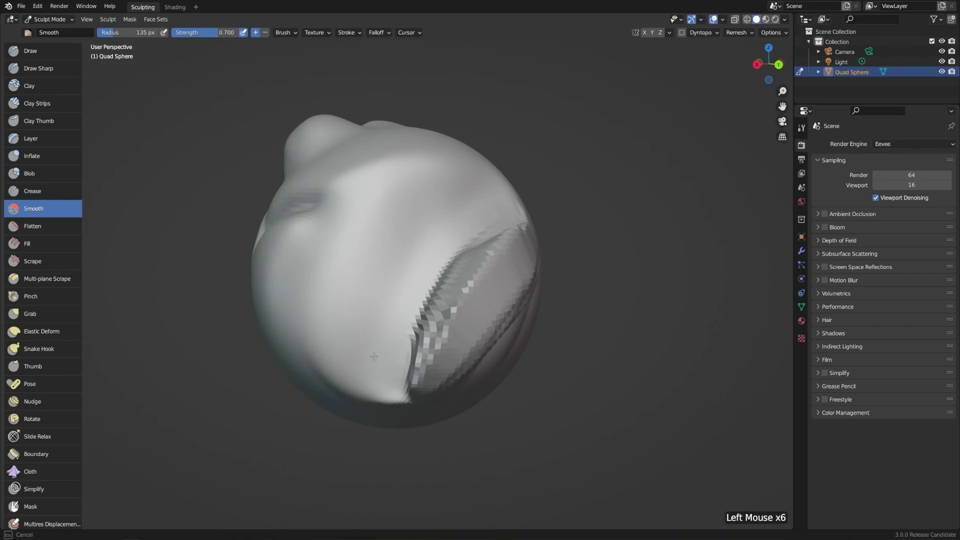
{"action": "middle_click_drag", "start_coordinate": [418, 240], "coordinate": [439, 247]}
{"action": "mouse_move", "coordinate": [503, 253]}
{"action": "left_mouse_down"}
{"action": "mouse_move", "coordinate": [484, 268]}
{"action": "mouse_move", "coordinate": [430, 390]}
{"action": "left_mouse_up"}
{"action": "key", "text": "ctrl+z"}
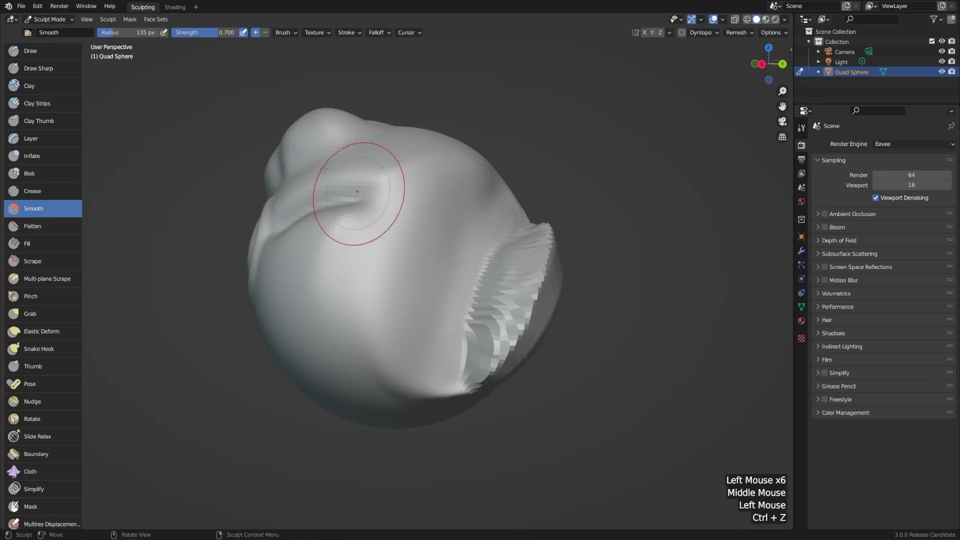
Raise two round lumps with the Blob brush at 135 px and strength 0.500, and soften them by temporary smoothing
{"action": "left_click", "coordinate": [56, 175]}
{"action": "mouse_move", "coordinate": [390, 188]}
{"action": "left_mouse_down"}
{"action": "mouse_move", "coordinate": [403, 210]}
{"action": "mouse_move", "coordinate": [352, 280]}
{"action": "mouse_move", "coordinate": [359, 289]}
{"action": "left_mouse_up"}
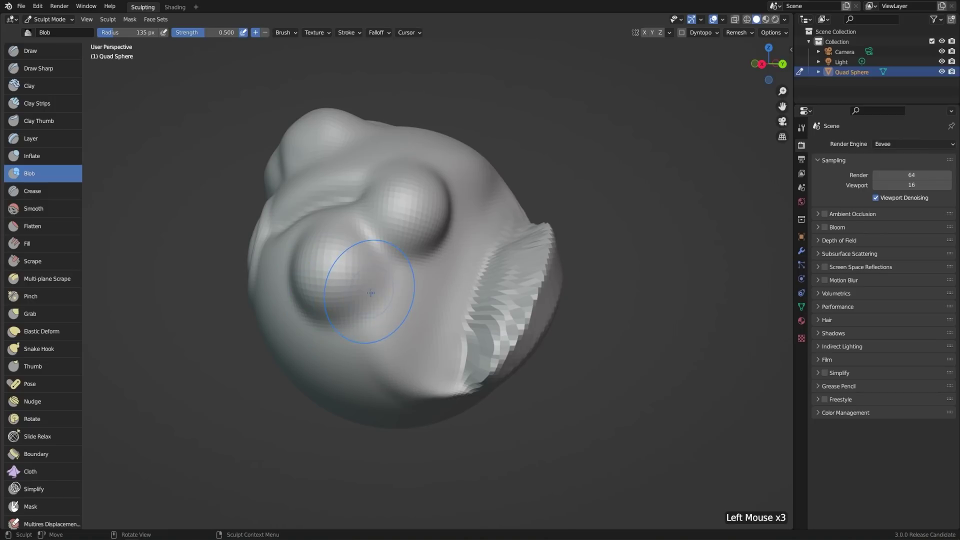
{"action": "mouse_move", "coordinate": [345, 290]}
{"action": "left_mouse_down", "text": "shift"}
{"action": "mouse_move", "coordinate": [294, 285]}
{"action": "mouse_move", "coordinate": [333, 307]}
{"action": "left_mouse_up", "text": "shift"}
{"action": "mouse_move", "coordinate": [412, 248]}
{"action": "left_mouse_down", "text": "shift"}
{"action": "mouse_move", "coordinate": [405, 212]}
{"action": "mouse_move", "coordinate": [370, 187]}
{"action": "mouse_move", "coordinate": [353, 253]}
{"action": "left_mouse_up", "text": "shift"}
Smooth the lower end of the jagged ridge and the crease on the upper side of the sphere
{"action": "left_click", "coordinate": [57, 212]}
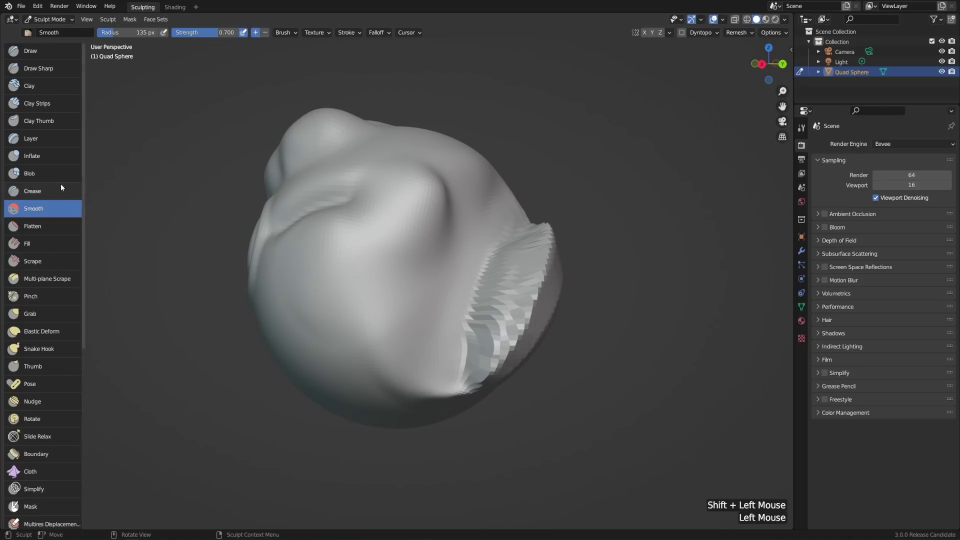
{"action": "mouse_move", "coordinate": [398, 343]}
{"action": "left_mouse_down", "text": "shift"}
{"action": "mouse_move", "coordinate": [490, 345]}
{"action": "mouse_move", "coordinate": [429, 379]}
{"action": "left_mouse_up", "text": "shift"}
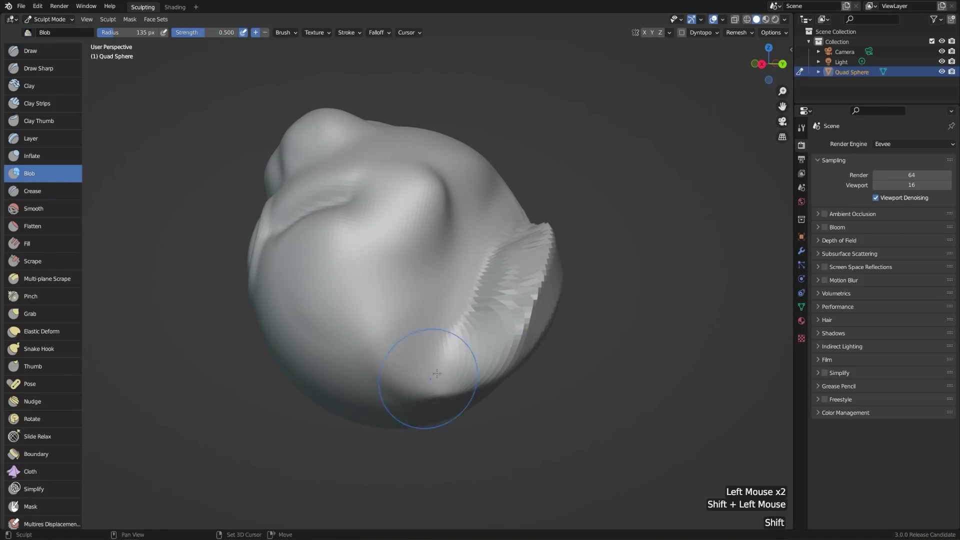
{"action": "left_click_drag", "start_coordinate": [303, 202], "coordinate": [362, 235], "text": "shift"}
{"action": "middle_click_drag", "start_coordinate": [363, 235], "coordinate": [396, 306]}
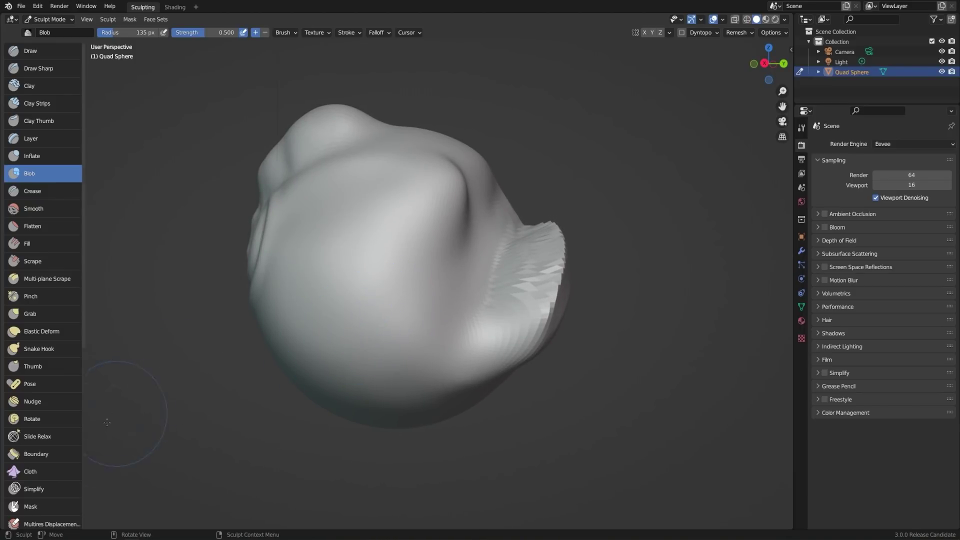
Pull small fabric-like wrinkles across the side of the sphere with the Cloth brush at 89 px radius and strength 0.500
{"action": "left_click", "coordinate": [55, 471]}
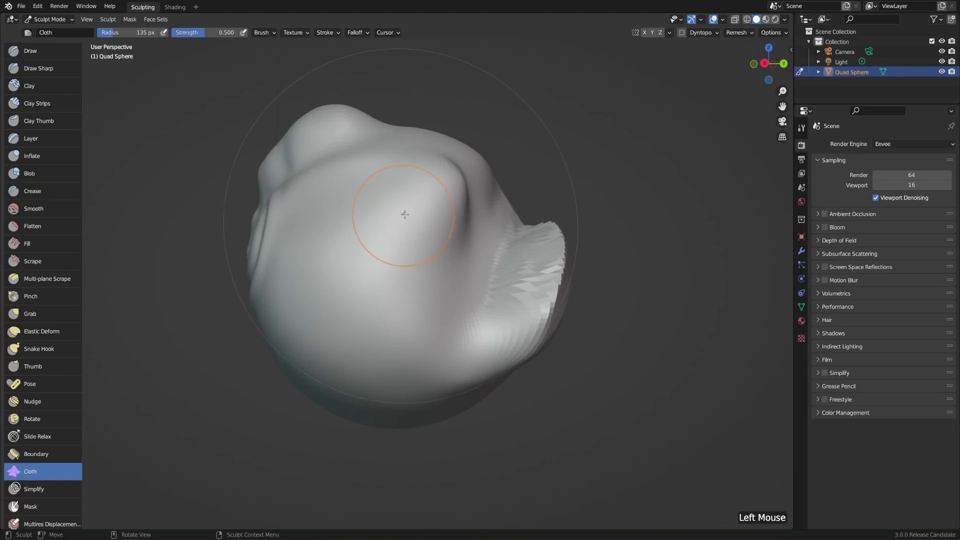
{"action": "key", "text": "f"}
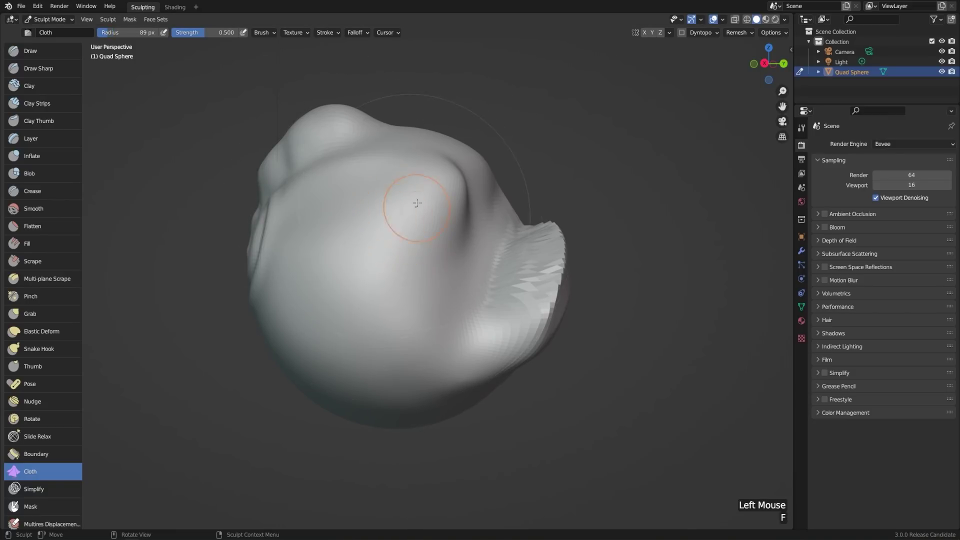
{"action": "left_click_drag", "start_coordinate": [417, 211], "coordinate": [314, 235]}
{"action": "left_click_drag", "start_coordinate": [299, 270], "coordinate": [295, 274]}
{"action": "mouse_move", "coordinate": [325, 215]}
{"action": "left_mouse_down"}
{"action": "mouse_move", "coordinate": [280, 250]}
{"action": "mouse_move", "coordinate": [300, 310]}
{"action": "left_mouse_up"}
{"action": "mouse_move", "coordinate": [340, 319]}
{"action": "left_mouse_down"}
{"action": "mouse_move", "coordinate": [407, 270]}
{"action": "mouse_move", "coordinate": [375, 180]}
{"action": "left_mouse_up"}
{"action": "middle_click_drag", "start_coordinate": [379, 260], "coordinate": [445, 245]}
{"action": "mouse_move", "coordinate": [450, 280]}
{"action": "left_mouse_down"}
{"action": "mouse_move", "coordinate": [453, 291]}
{"action": "mouse_move", "coordinate": [470, 235]}
{"action": "left_mouse_up"}
{"action": "left_click_drag", "start_coordinate": [334, 235], "coordinate": [434, 192]}
Enlarge the Cloth brush to a 230 px radius and drag broader folds over the wrinkled side
{"action": "key", "text": "f"}
{"action": "left_click", "coordinate": [431, 246]}
{"action": "mouse_move", "coordinate": [431, 246]}
{"action": "middle_mouse_down"}
{"action": "mouse_move", "coordinate": [405, 287]}
{"action": "mouse_move", "coordinate": [338, 322]}
{"action": "middle_mouse_up"}
{"action": "left_click_drag", "start_coordinate": [338, 321], "coordinate": [397, 235]}
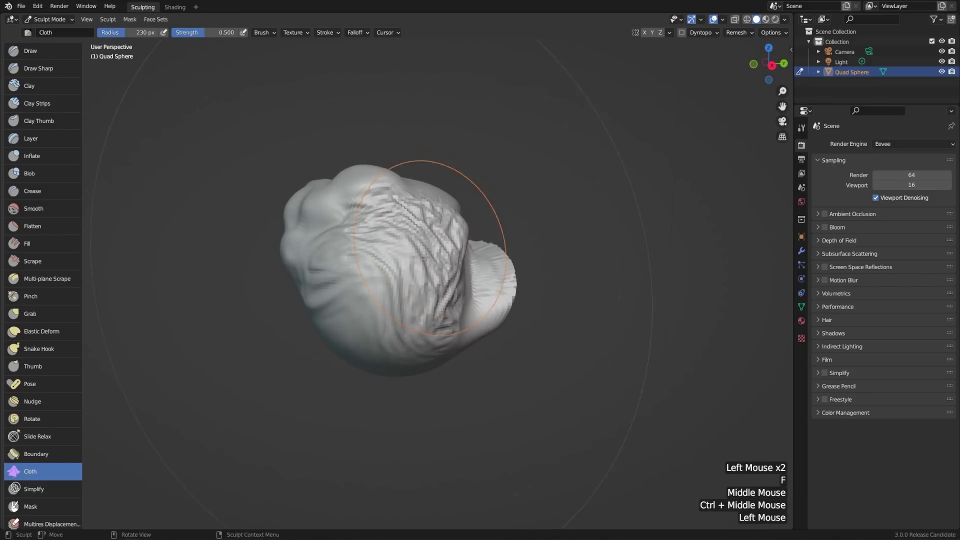
{"action": "middle_click_drag", "start_coordinate": [397, 236], "coordinate": [407, 321]}
Reduce the Cloth brush to a 164 px radius and wrap folds around the other sides of the mesh
{"action": "key", "text": "f"}
{"action": "left_click", "coordinate": [368, 280]}
{"action": "mouse_move", "coordinate": [368, 281]}
{"action": "left_mouse_down"}
{"action": "mouse_move", "coordinate": [355, 252]}
{"action": "mouse_move", "coordinate": [372, 205]}
{"action": "left_mouse_up"}
{"action": "mouse_move", "coordinate": [372, 205]}
{"action": "middle_mouse_down"}
{"action": "mouse_move", "coordinate": [415, 215]}
{"action": "mouse_move", "coordinate": [389, 262]}
{"action": "middle_mouse_up"}
{"action": "left_click_drag", "start_coordinate": [389, 261], "coordinate": [417, 264]}
{"action": "middle_click_drag", "start_coordinate": [417, 264], "coordinate": [452, 312]}
{"action": "mouse_move", "coordinate": [430, 300]}
{"action": "left_mouse_down"}
{"action": "mouse_move", "coordinate": [400, 270]}
{"action": "mouse_move", "coordinate": [350, 320]}
{"action": "left_mouse_up"}
{"action": "mouse_move", "coordinate": [350, 285]}
{"action": "left_mouse_down"}
{"action": "mouse_move", "coordinate": [342, 273]}
{"action": "mouse_move", "coordinate": [388, 310]}
{"action": "left_mouse_up"}
{"action": "middle_click_drag", "start_coordinate": [388, 310], "coordinate": [300, 200]}
{"action": "mouse_move", "coordinate": [440, 270]}
{"action": "left_mouse_down"}
{"action": "mouse_move", "coordinate": [462, 292]}
{"action": "mouse_move", "coordinate": [430, 300]}
{"action": "left_mouse_up"}
{"action": "middle_click_drag", "start_coordinate": [430, 300], "coordinate": [440, 280]}
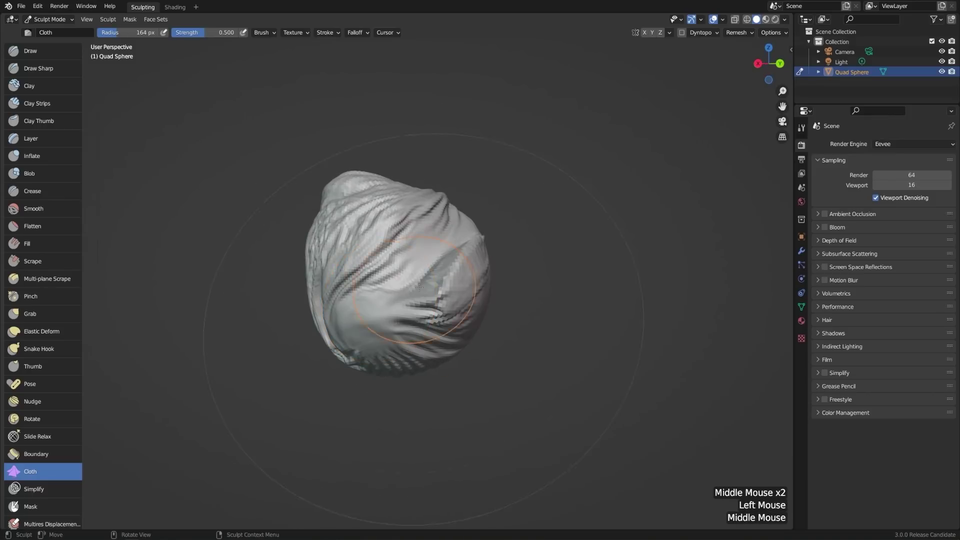
Add further Cloth folds at 164 px over the remaining smooth areas, working around the whole mesh
{"action": "left_click_drag", "start_coordinate": [440, 280], "coordinate": [437, 290]}
{"action": "left_click_drag", "start_coordinate": [398, 318], "coordinate": [380, 273]}
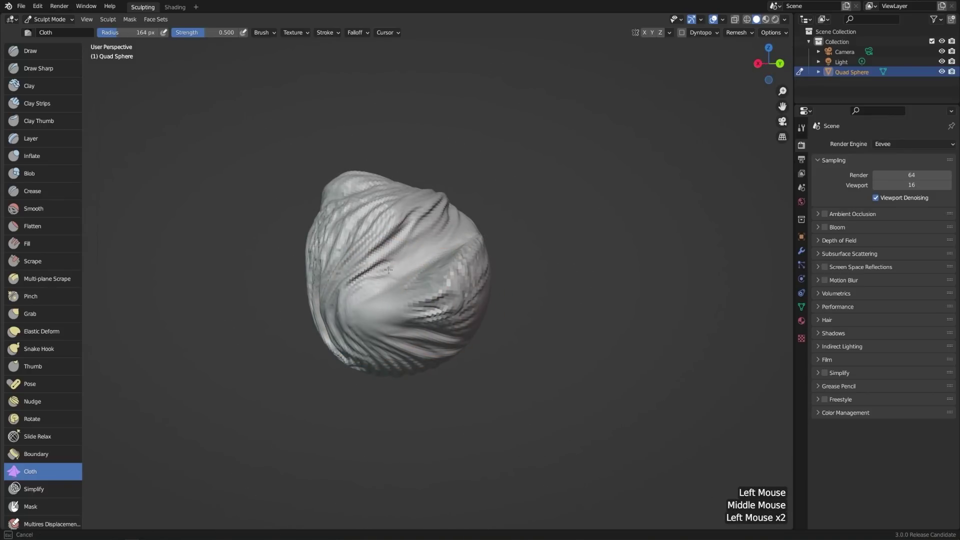
{"action": "left_click_drag", "start_coordinate": [416, 319], "coordinate": [407, 305]}
{"action": "middle_click_drag", "start_coordinate": [407, 305], "coordinate": [398, 294]}
{"action": "left_click_drag", "start_coordinate": [398, 294], "coordinate": [396, 291]}
{"action": "left_click_drag", "start_coordinate": [376, 201], "coordinate": [380, 205]}
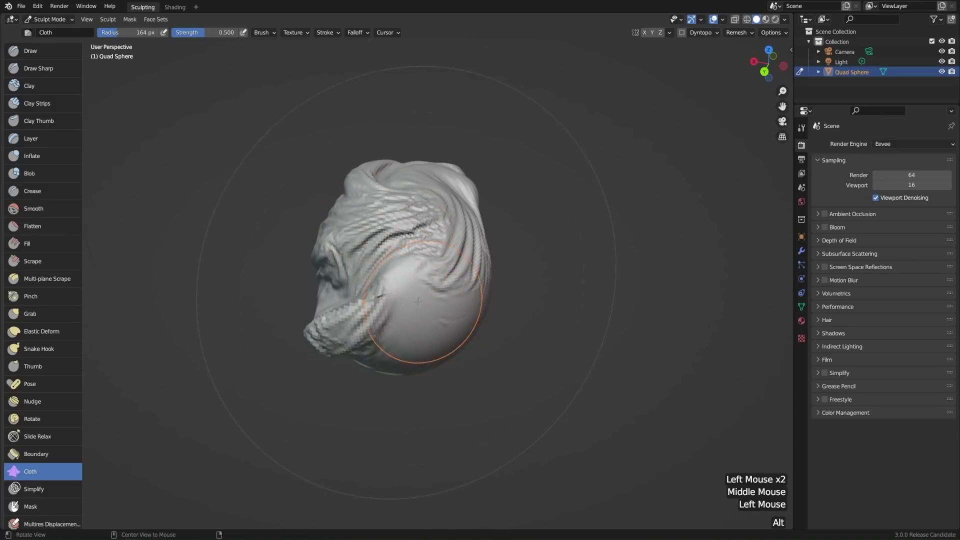
{"action": "middle_click_drag", "start_coordinate": [380, 205], "coordinate": [425, 345]}
{"action": "mouse_move", "coordinate": [425, 345]}
{"action": "left_mouse_down"}
{"action": "mouse_move", "coordinate": [430, 355]}
{"action": "mouse_move", "coordinate": [418, 211]}
{"action": "left_mouse_up"}
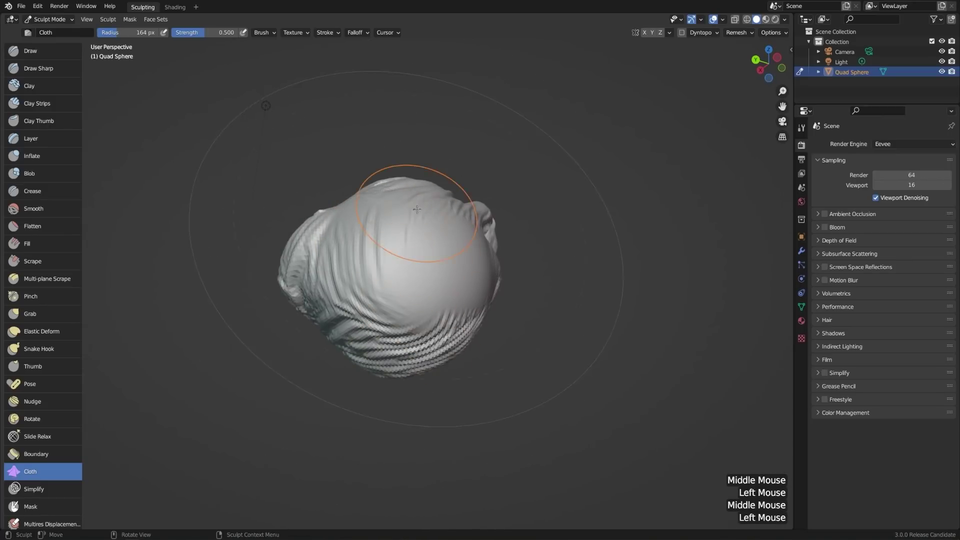
{"action": "left_click_drag", "start_coordinate": [441, 281], "coordinate": [427, 312]}
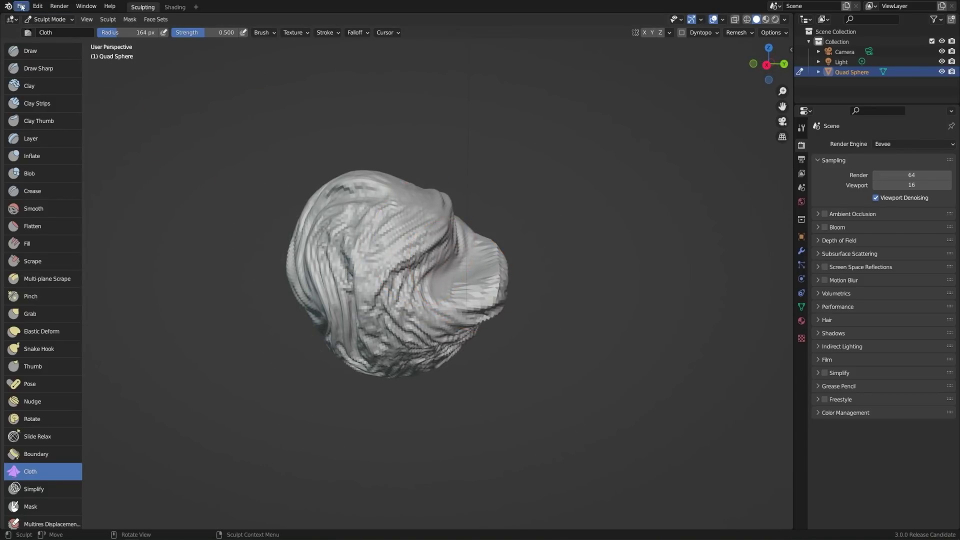
Start a new Sculpting file without saving the changes, and widen the brush list until the brush names show
{"action": "left_click", "coordinate": [22, 7]}
{"action": "mouse_move", "coordinate": [37, 20]}
{"action": "left_click", "coordinate": [133, 36]}
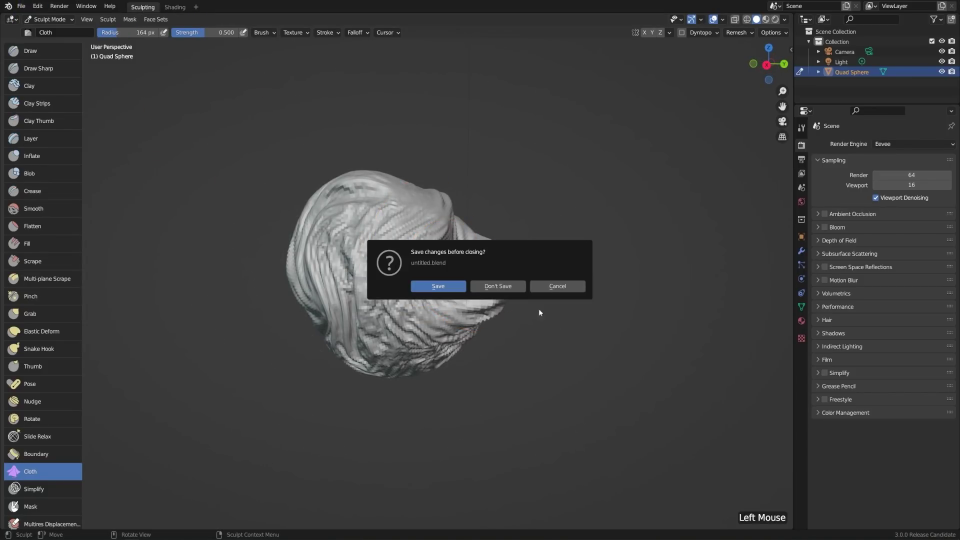
{"action": "left_click", "coordinate": [506, 287]}
{"action": "left_click_drag", "start_coordinate": [24, 193], "coordinate": [88, 193]}
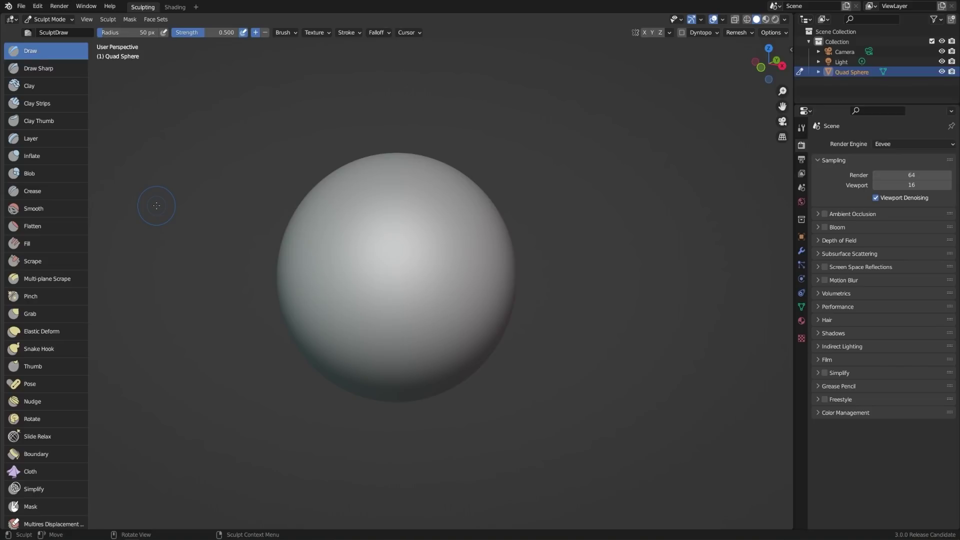
Sculpt a bump and raised curved strokes on the new sphere with the Draw brush at 141 px and strength 0.500
{"action": "key", "text": "f"}
{"action": "left_click", "coordinate": [560, 242]}
{"action": "middle_click_drag", "start_coordinate": [568, 227], "coordinate": [572, 286]}
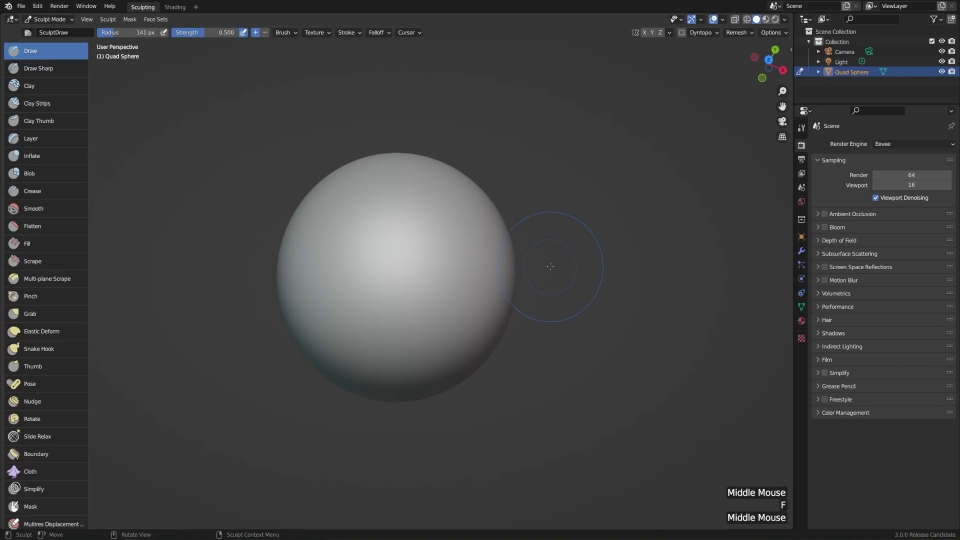
{"action": "left_click", "coordinate": [397, 237]}
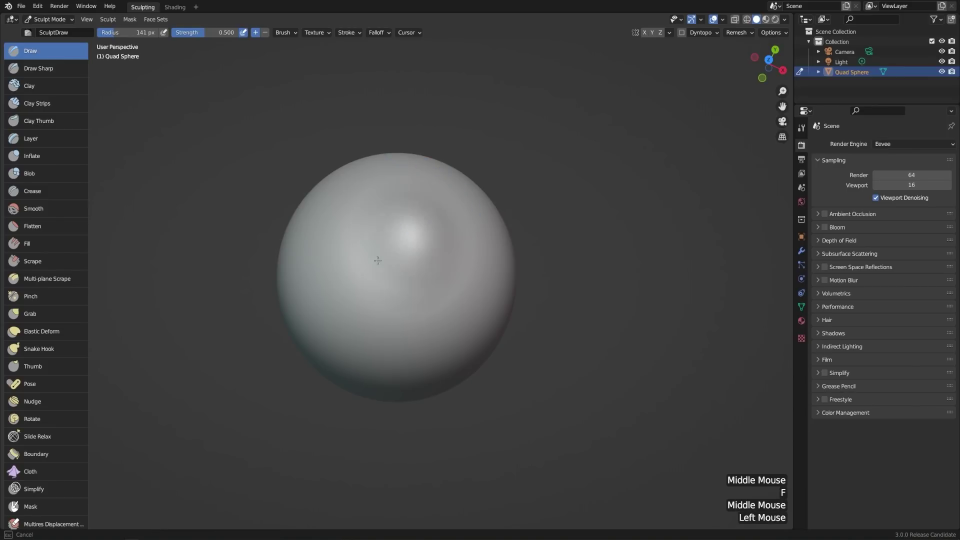
{"action": "left_click", "coordinate": [397, 238], "text": "ctrl"}
{"action": "mouse_move", "coordinate": [464, 262]}
{"action": "left_mouse_down"}
{"action": "mouse_move", "coordinate": [311, 270]}
{"action": "mouse_move", "coordinate": [467, 260]}
{"action": "mouse_move", "coordinate": [395, 187]}
{"action": "left_mouse_up"}
{"action": "mouse_move", "coordinate": [392, 187]}
{"action": "left_mouse_down"}
{"action": "mouse_move", "coordinate": [365, 195]}
{"action": "mouse_move", "coordinate": [334, 324]}
{"action": "mouse_move", "coordinate": [561, 300]}
{"action": "left_mouse_up"}
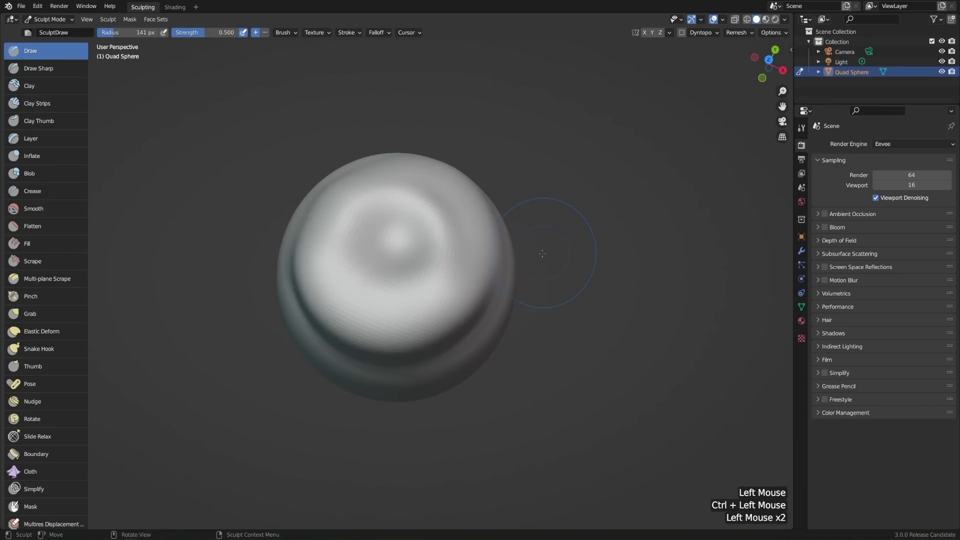
Undo all four Draw strokes to restore the plain sphere
{"action": "middle_click_drag", "start_coordinate": [561, 300], "coordinate": [561, 238]}
{"action": "key", "text": "ctrl+z"}
{"action": "key", "text": "ctrl+z"}
{"action": "key", "text": "ctrl+z"}
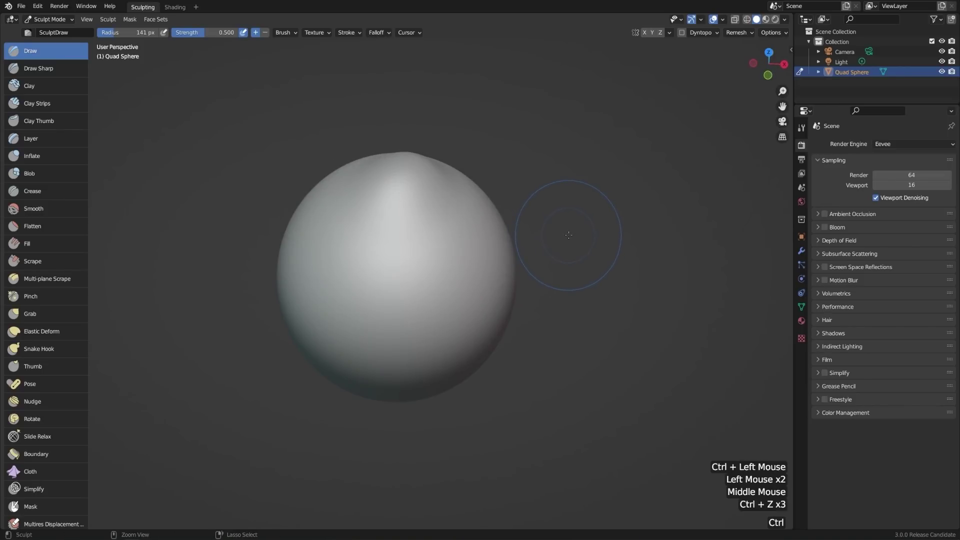
{"action": "key", "text": "ctrl+z"}
{"action": "middle_click_drag", "start_coordinate": [583, 267], "coordinate": [583, 252]}
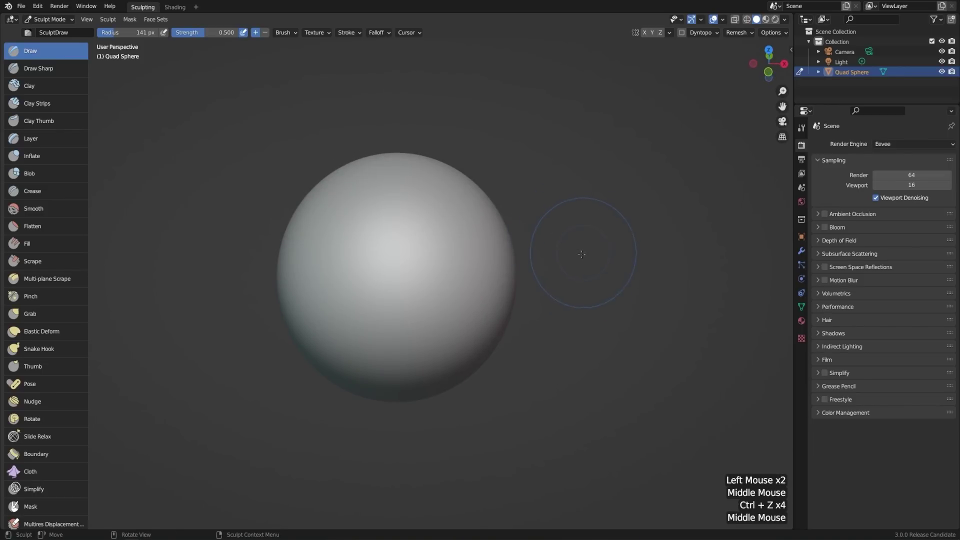
Switch to the front orthographic view and choose the Grab brush with a 216 px radius
{"action": "key", "text": "KP_1"}
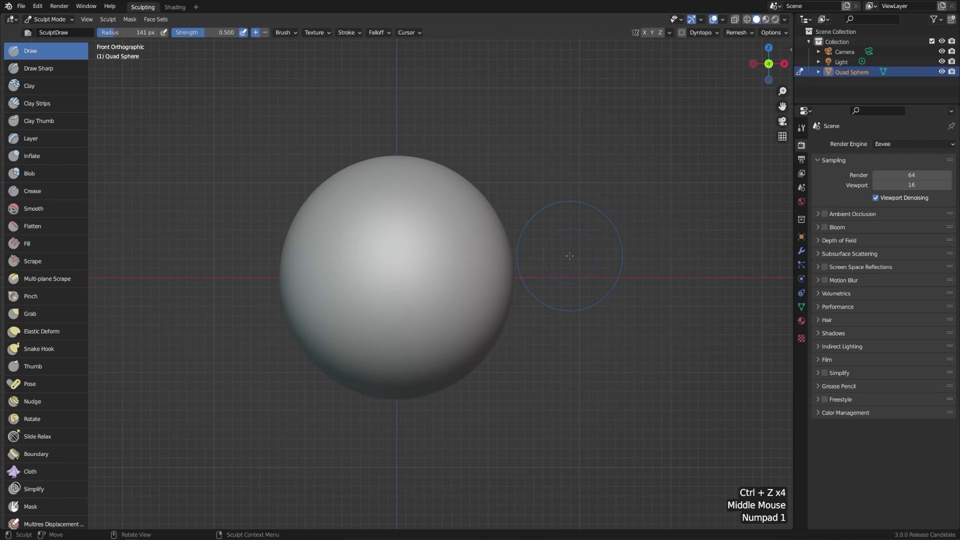
{"action": "left_click", "coordinate": [42, 311]}
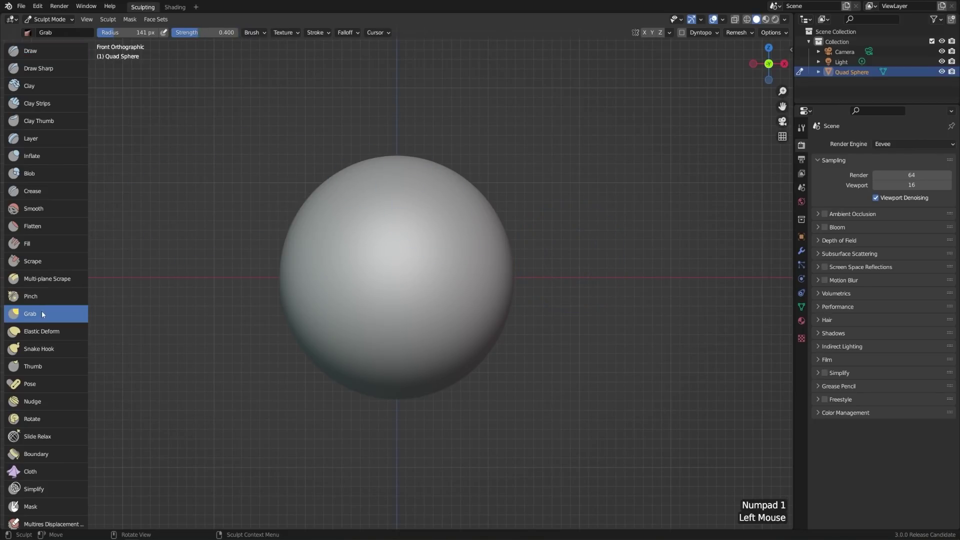
{"action": "key", "text": "f"}
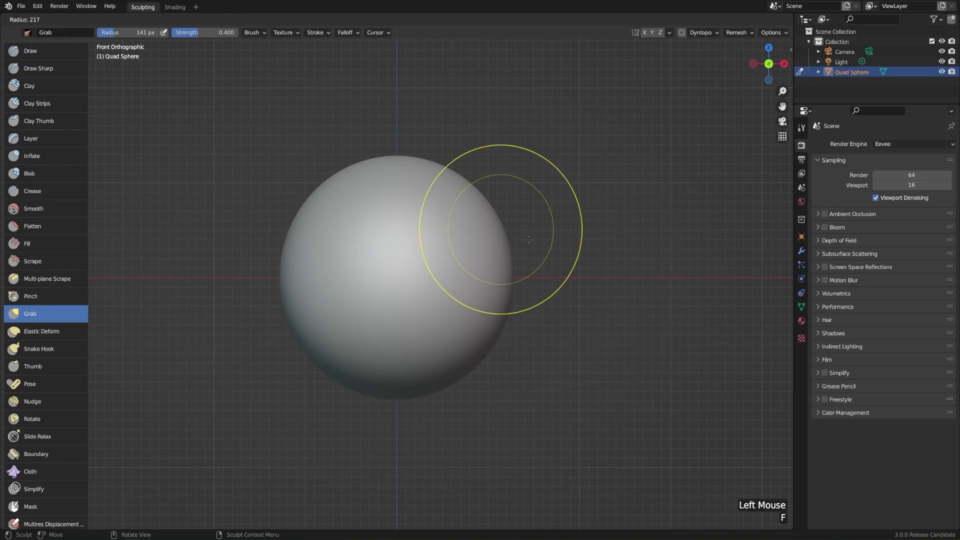
Try pulling both sides of the sphere outward with the Grab brush at strength 0.400, undoing each pair of pulls
{"action": "mouse_move", "coordinate": [496, 219]}
{"action": "left_mouse_down"}
{"action": "mouse_move", "coordinate": [565, 204]}
{"action": "mouse_move", "coordinate": [523, 201]}
{"action": "mouse_move", "coordinate": [534, 197]}
{"action": "left_mouse_up"}
{"action": "mouse_move", "coordinate": [507, 307]}
{"action": "left_mouse_down"}
{"action": "mouse_move", "coordinate": [557, 361]}
{"action": "mouse_move", "coordinate": [496, 320]}
{"action": "mouse_move", "coordinate": [461, 272]}
{"action": "mouse_move", "coordinate": [440, 340]}
{"action": "mouse_move", "coordinate": [464, 270]}
{"action": "mouse_move", "coordinate": [467, 337]}
{"action": "mouse_move", "coordinate": [520, 260]}
{"action": "left_mouse_up"}
{"action": "key", "text": "ctrl+z"}
{"action": "key", "text": "ctrl+z"}
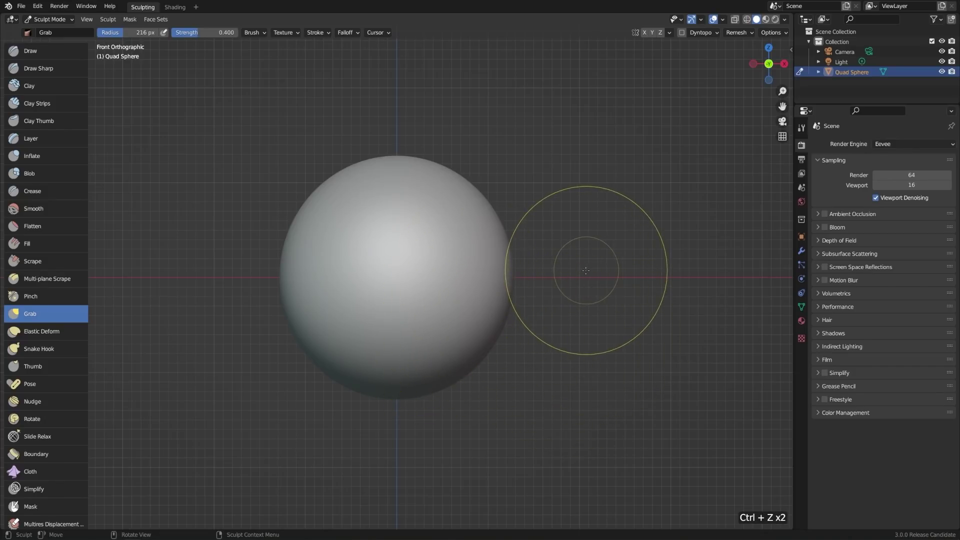
{"action": "left_click_drag", "start_coordinate": [285, 263], "coordinate": [241, 241]}
{"action": "left_click_drag", "start_coordinate": [329, 201], "coordinate": [301, 171]}
{"action": "key", "text": "ctrl+z"}
{"action": "key", "text": "ctrl+z"}
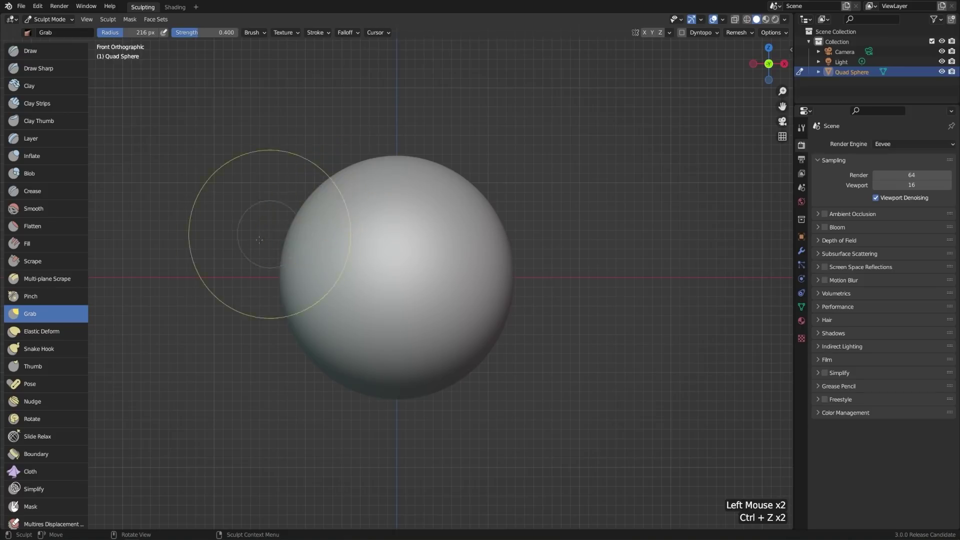
Switch to the Elastic Deform brush with a 266 px radius, undoing a test push on the side of the sphere
{"action": "left_click", "coordinate": [52, 334]}
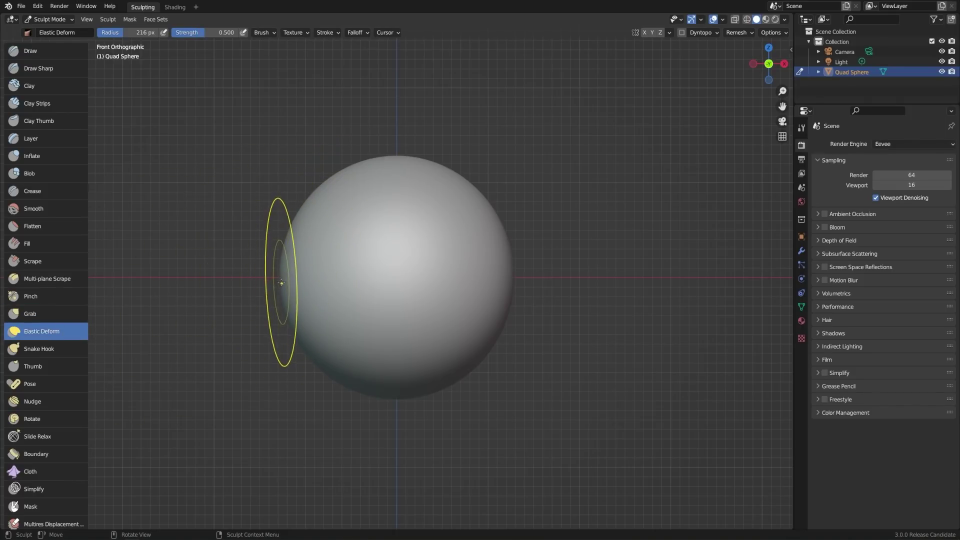
{"action": "mouse_move", "coordinate": [281, 283]}
{"action": "left_mouse_down"}
{"action": "mouse_move", "coordinate": [350, 280]}
{"action": "mouse_move", "coordinate": [403, 215]}
{"action": "mouse_move", "coordinate": [318, 292]}
{"action": "left_mouse_up"}
{"action": "key", "text": "ctrl+z"}
{"action": "key", "text": "f"}
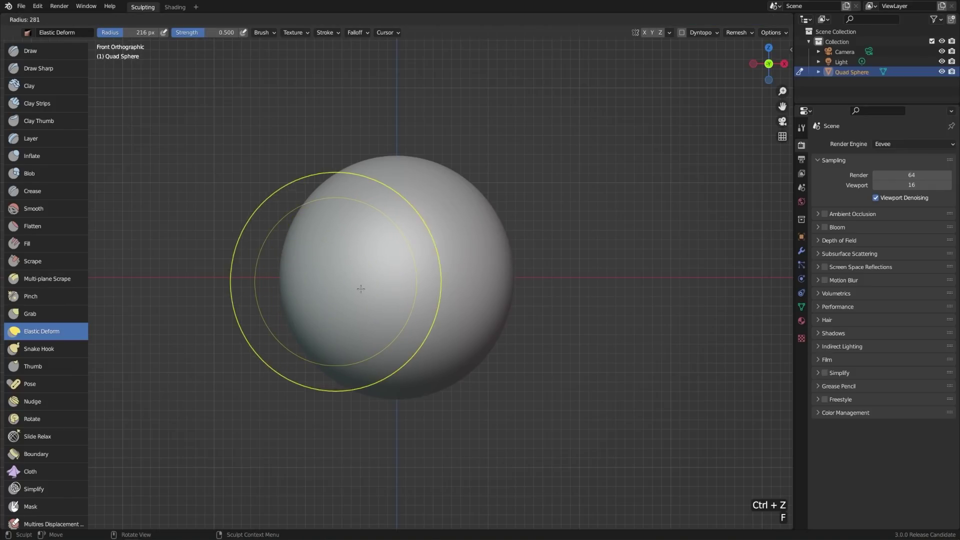
{"action": "left_click", "coordinate": [382, 295]}
Push in the sphere's sides, narrow its lower half and flatten its top in front view with Elastic Deform at strength 0.500
{"action": "left_click", "coordinate": [279, 278]}
{"action": "left_click_drag", "start_coordinate": [303, 299], "coordinate": [348, 283]}
{"action": "mouse_move", "coordinate": [518, 337]}
{"action": "left_mouse_down"}
{"action": "mouse_move", "coordinate": [478, 327]}
{"action": "mouse_move", "coordinate": [493, 313]}
{"action": "left_mouse_up"}
{"action": "left_click_drag", "start_coordinate": [498, 264], "coordinate": [478, 229]}
{"action": "left_click_drag", "start_coordinate": [446, 221], "coordinate": [452, 214]}
{"action": "left_click_drag", "start_coordinate": [333, 217], "coordinate": [325, 213]}
{"action": "left_click_drag", "start_coordinate": [343, 369], "coordinate": [353, 365]}
{"action": "left_click_drag", "start_coordinate": [408, 390], "coordinate": [392, 377]}
{"action": "left_click", "coordinate": [402, 156]}
{"action": "left_click", "coordinate": [403, 182]}
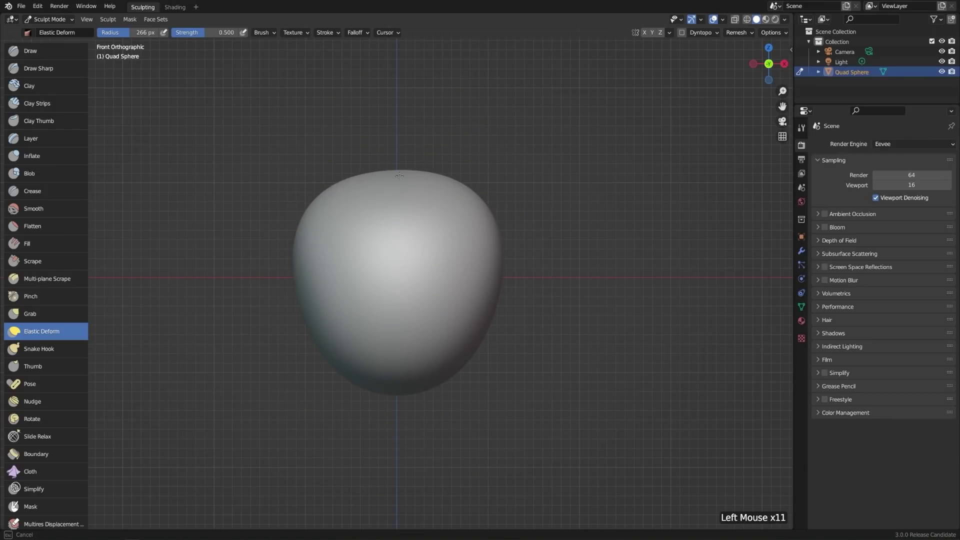
Refine the front silhouette with Elastic Deform, squaring the upper corners, tapering the lower sides and nudging the base upward
{"action": "left_click_drag", "start_coordinate": [401, 198], "coordinate": [406, 192]}
{"action": "mouse_move", "coordinate": [420, 210]}
{"action": "left_mouse_down"}
{"action": "mouse_move", "coordinate": [425, 203]}
{"action": "mouse_move", "coordinate": [411, 205]}
{"action": "left_mouse_up"}
{"action": "left_click_drag", "start_coordinate": [340, 217], "coordinate": [337, 209]}
{"action": "left_click_drag", "start_coordinate": [484, 244], "coordinate": [484, 220]}
{"action": "left_click_drag", "start_coordinate": [470, 332], "coordinate": [452, 330]}
{"action": "left_click_drag", "start_coordinate": [340, 350], "coordinate": [350, 345]}
{"action": "left_click_drag", "start_coordinate": [395, 391], "coordinate": [394, 377]}
{"action": "left_click", "coordinate": [393, 378]}
{"action": "left_click", "coordinate": [392, 375]}
{"action": "left_click", "coordinate": [390, 375]}
{"action": "left_click_drag", "start_coordinate": [471, 335], "coordinate": [473, 342]}
{"action": "left_click_drag", "start_coordinate": [487, 220], "coordinate": [481, 220]}
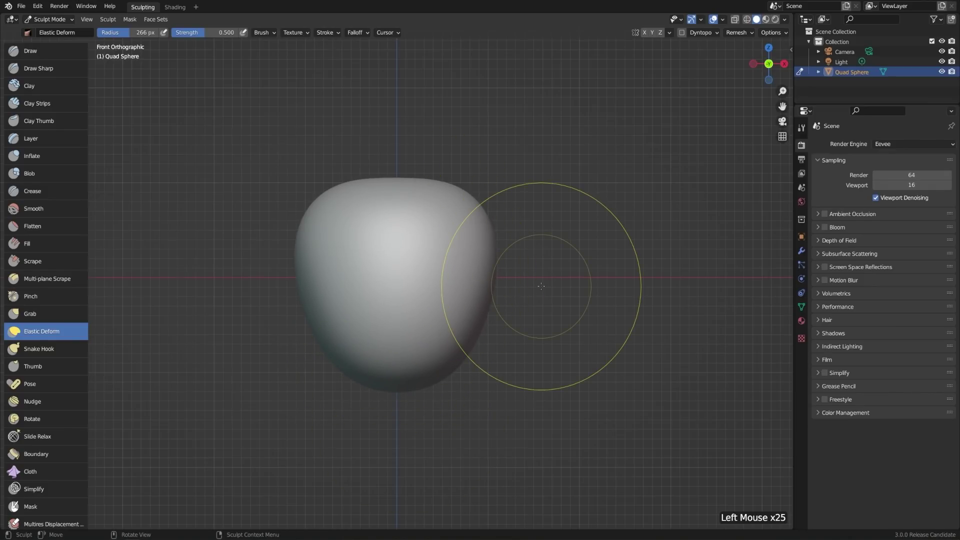
In the right orthographic view, push the front and back inward and taper the lower part with Elastic Deform
{"action": "key", "text": "KP_3"}
{"action": "left_click_drag", "start_coordinate": [504, 279], "coordinate": [469, 258]}
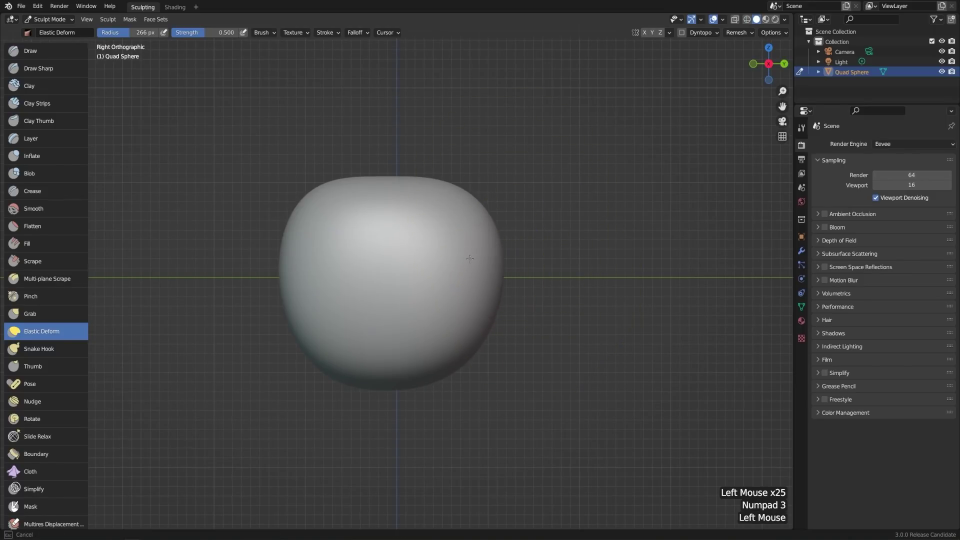
{"action": "left_click_drag", "start_coordinate": [310, 300], "coordinate": [337, 295]}
{"action": "left_click", "coordinate": [357, 368]}
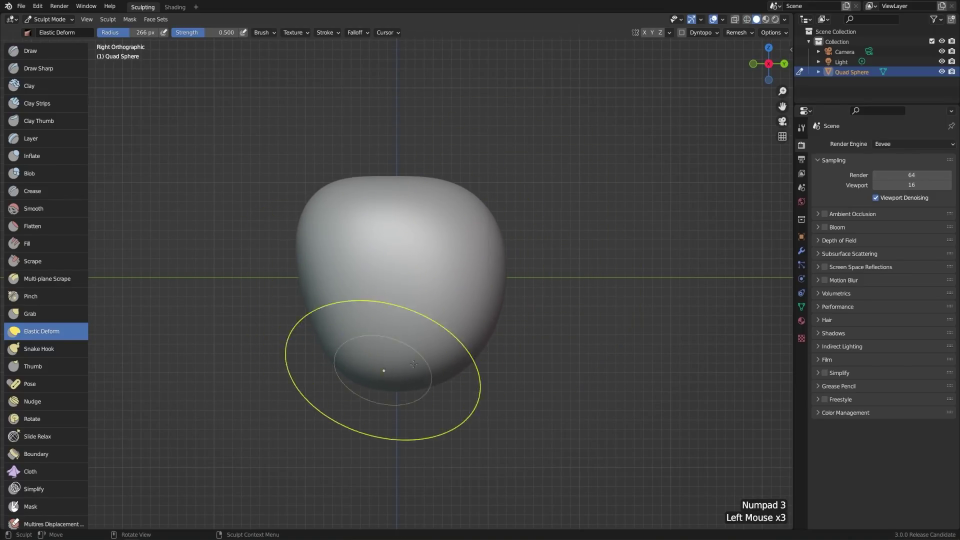
{"action": "left_click_drag", "start_coordinate": [513, 279], "coordinate": [468, 251]}
{"action": "mouse_move", "coordinate": [465, 348]}
{"action": "left_mouse_down"}
{"action": "mouse_move", "coordinate": [437, 369]}
{"action": "mouse_move", "coordinate": [409, 347]}
{"action": "left_mouse_up"}
{"action": "left_click_drag", "start_coordinate": [325, 287], "coordinate": [345, 283]}
{"action": "left_click_drag", "start_coordinate": [402, 256], "coordinate": [384, 255]}
{"action": "left_click_drag", "start_coordinate": [391, 175], "coordinate": [396, 181]}
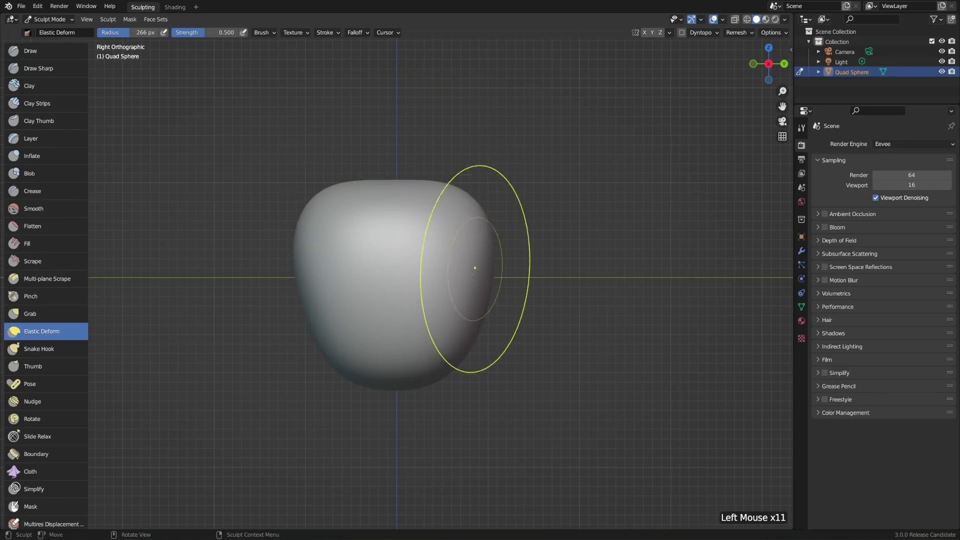
Lower the top edge slightly and narrow the lower front and back in the right side view with Elastic Deform
{"action": "left_click", "coordinate": [327, 196]}
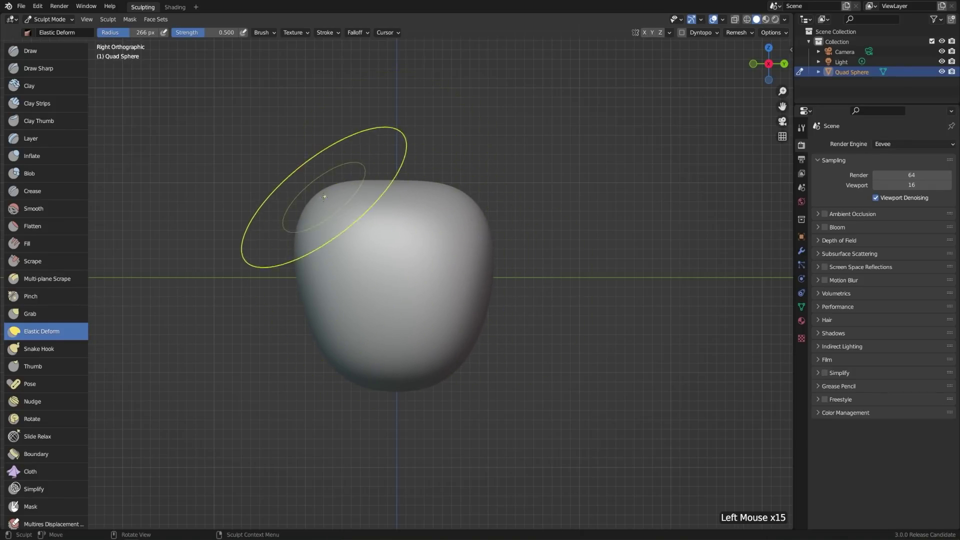
{"action": "left_click_drag", "start_coordinate": [325, 209], "coordinate": [323, 216]}
{"action": "left_click_drag", "start_coordinate": [325, 310], "coordinate": [321, 311]}
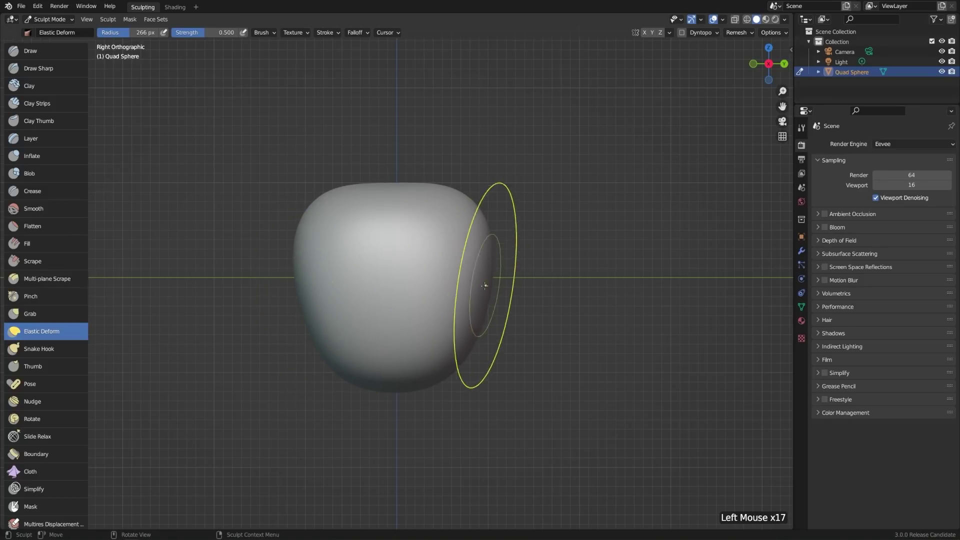
{"action": "left_click_drag", "start_coordinate": [486, 285], "coordinate": [472, 290]}
{"action": "left_click_drag", "start_coordinate": [447, 370], "coordinate": [420, 381]}
{"action": "mouse_move", "coordinate": [332, 370]}
{"action": "left_mouse_down"}
{"action": "mouse_move", "coordinate": [345, 378]}
{"action": "mouse_move", "coordinate": [415, 362]}
{"action": "left_mouse_up"}
{"action": "left_click_drag", "start_coordinate": [341, 330], "coordinate": [334, 330]}
{"action": "left_click_drag", "start_coordinate": [411, 311], "coordinate": [400, 310]}
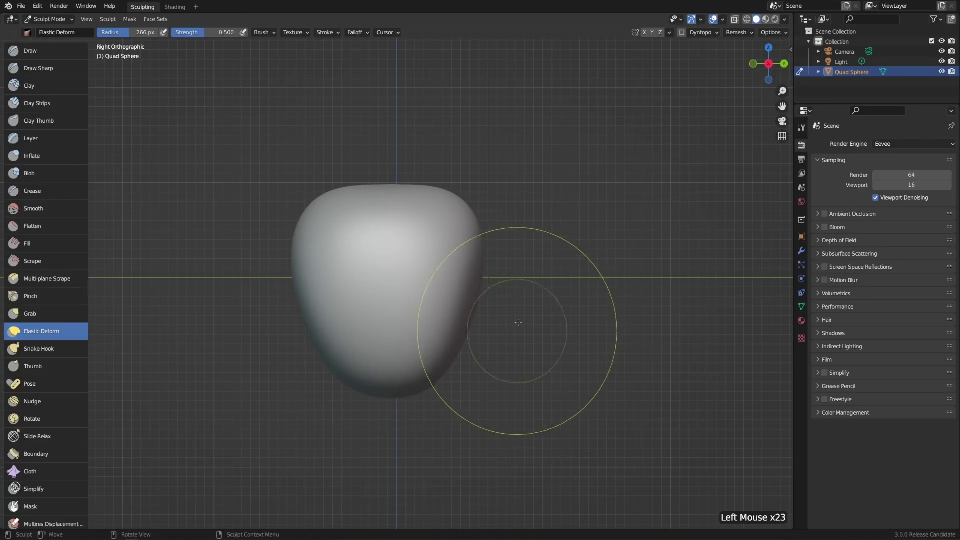
Round out the form's outline as seen from above with small Elastic Deform pushes around its edge
{"action": "mouse_move", "coordinate": [497, 307]}
{"action": "middle_mouse_down"}
{"action": "mouse_move", "coordinate": [600, 426]}
{"action": "mouse_move", "coordinate": [432, 306]}
{"action": "mouse_move", "coordinate": [461, 326]}
{"action": "mouse_move", "coordinate": [440, 349]}
{"action": "middle_mouse_up"}
{"action": "left_click_drag", "start_coordinate": [440, 350], "coordinate": [429, 361]}
{"action": "left_click_drag", "start_coordinate": [375, 383], "coordinate": [373, 380]}
{"action": "middle_click_drag", "start_coordinate": [372, 380], "coordinate": [295, 302]}
{"action": "left_click_drag", "start_coordinate": [295, 301], "coordinate": [304, 306]}
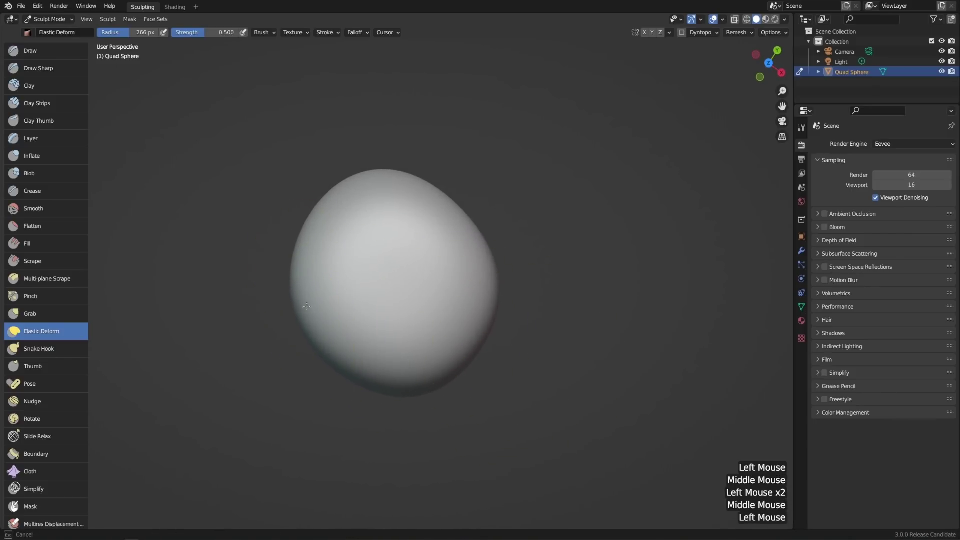
{"action": "left_click_drag", "start_coordinate": [354, 370], "coordinate": [369, 356]}
{"action": "middle_click_drag", "start_coordinate": [431, 281], "coordinate": [441, 303]}
{"action": "left_click_drag", "start_coordinate": [467, 205], "coordinate": [457, 209]}
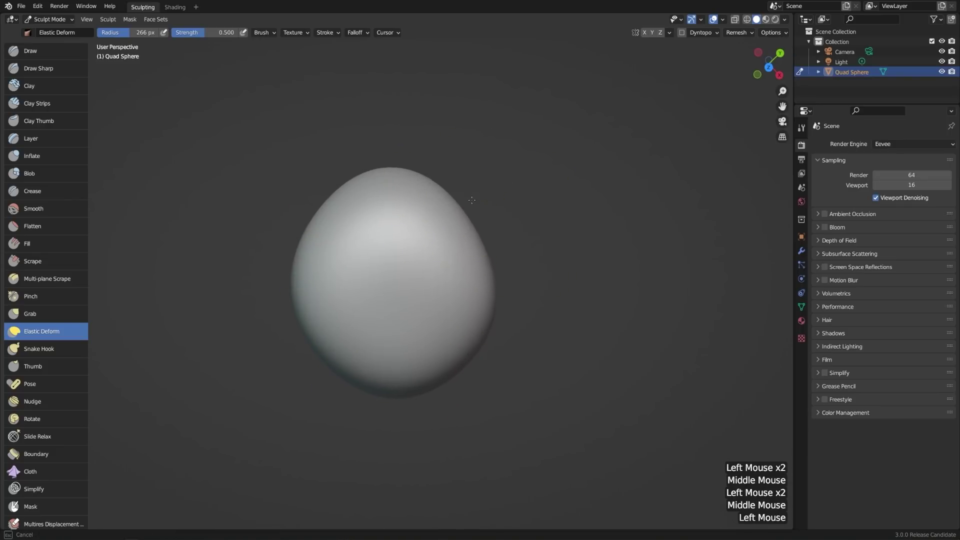
{"action": "left_click_drag", "start_coordinate": [388, 194], "coordinate": [388, 193]}
Nudge the flanks from several oblique angles with Elastic Deform to even out the curvature
{"action": "mouse_move", "coordinate": [391, 310]}
{"action": "middle_mouse_down"}
{"action": "mouse_move", "coordinate": [391, 218]}
{"action": "mouse_move", "coordinate": [409, 225]}
{"action": "middle_mouse_up"}
{"action": "middle_click_drag", "start_coordinate": [380, 349], "coordinate": [373, 322]}
{"action": "left_click_drag", "start_coordinate": [463, 307], "coordinate": [469, 311]}
{"action": "middle_click_drag", "start_coordinate": [416, 348], "coordinate": [414, 308]}
{"action": "left_click_drag", "start_coordinate": [331, 318], "coordinate": [337, 315]}
{"action": "left_click_drag", "start_coordinate": [323, 253], "coordinate": [328, 255]}
Adjust the sides and lower taper all around the form with short Elastic Deform strokes
{"action": "middle_click_drag", "start_coordinate": [446, 331], "coordinate": [510, 367]}
{"action": "left_click_drag", "start_coordinate": [327, 316], "coordinate": [321, 311]}
{"action": "left_click_drag", "start_coordinate": [316, 299], "coordinate": [313, 300]}
{"action": "left_click_drag", "start_coordinate": [340, 354], "coordinate": [347, 350]}
{"action": "middle_click_drag", "start_coordinate": [347, 350], "coordinate": [433, 330]}
{"action": "left_click_drag", "start_coordinate": [433, 330], "coordinate": [438, 332]}
{"action": "mouse_move", "coordinate": [438, 332]}
{"action": "middle_mouse_down"}
{"action": "mouse_move", "coordinate": [372, 345]}
{"action": "mouse_move", "coordinate": [383, 350]}
{"action": "middle_mouse_up"}
{"action": "left_click_drag", "start_coordinate": [316, 336], "coordinate": [305, 343]}
{"action": "left_click_drag", "start_coordinate": [474, 293], "coordinate": [479, 293]}
{"action": "mouse_move", "coordinate": [485, 331]}
{"action": "middle_mouse_down"}
{"action": "mouse_move", "coordinate": [453, 329]}
{"action": "mouse_move", "coordinate": [471, 343]}
{"action": "middle_mouse_up"}
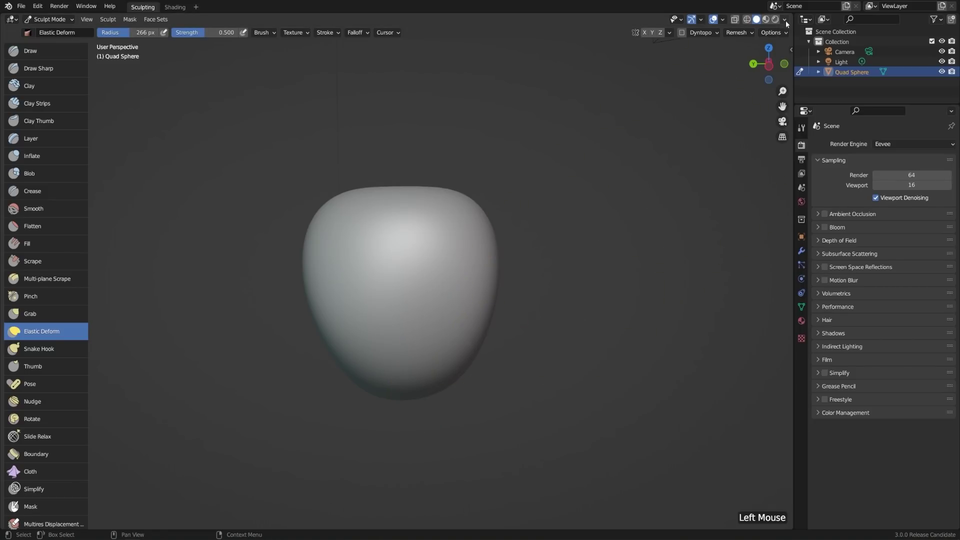
Change the viewport shading MatCap to the matte red one
{"action": "left_click", "coordinate": [785, 20]}
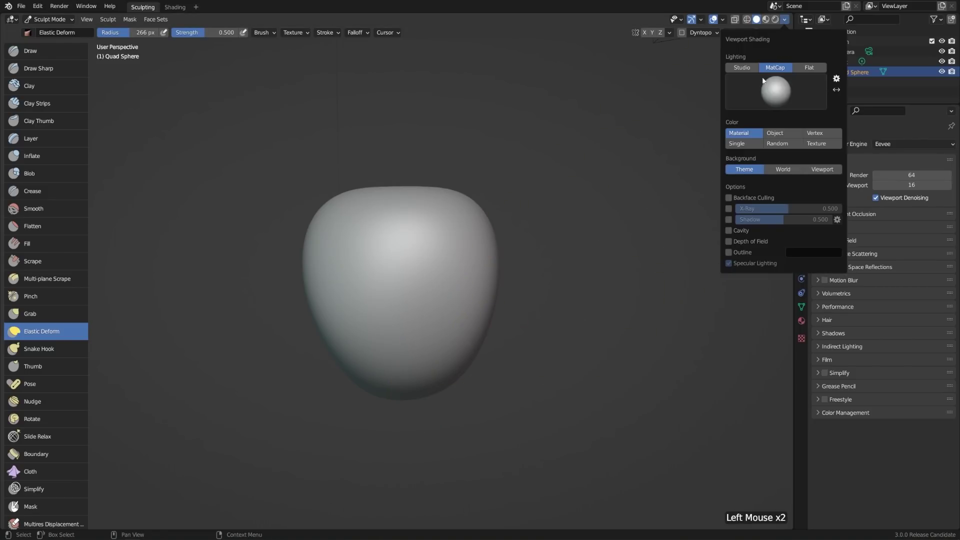
{"action": "left_click", "coordinate": [783, 93]}
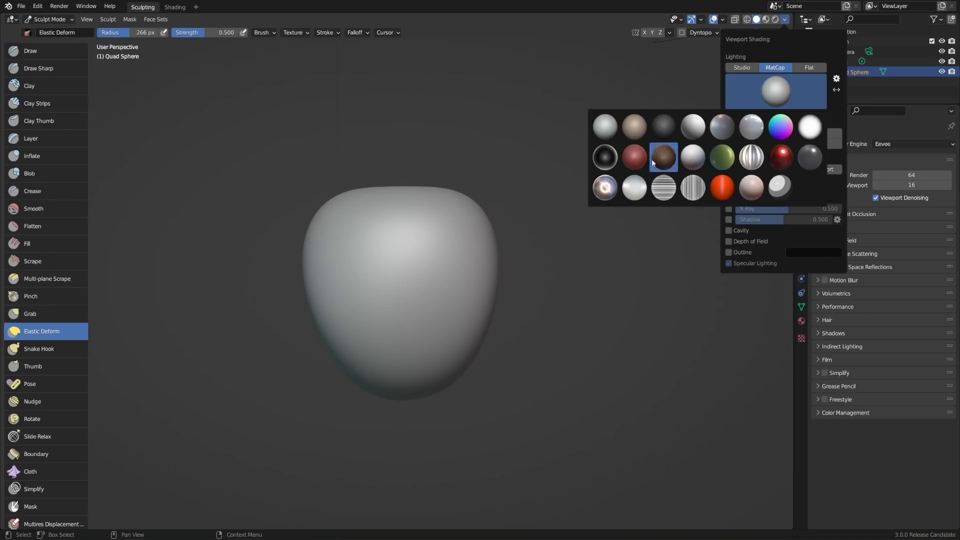
{"action": "left_click", "coordinate": [634, 155]}
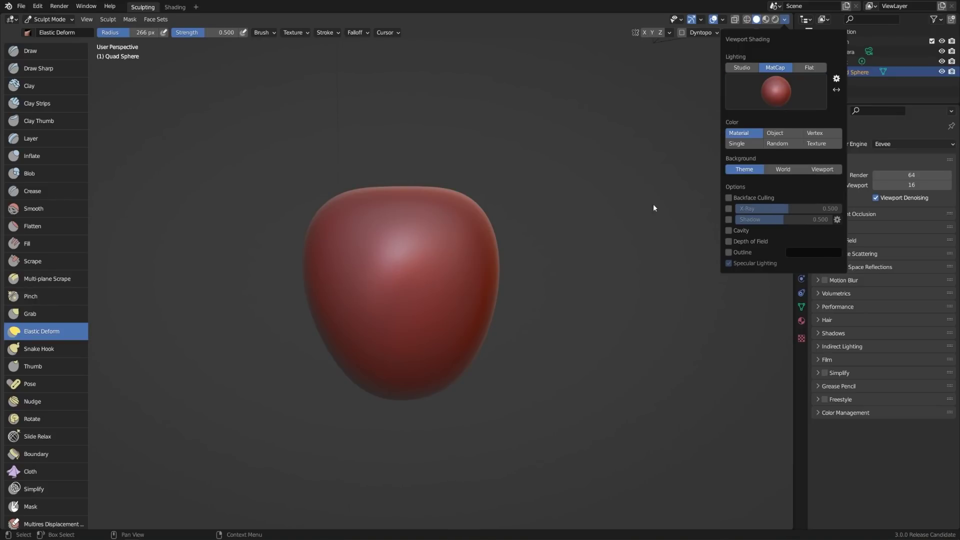
Push in the uneven bulges on the form's upper and lower sides with Elastic Deform at 266 px radius
{"action": "mouse_move", "coordinate": [460, 290]}
{"action": "middle_mouse_down"}
{"action": "mouse_move", "coordinate": [500, 317]}
{"action": "mouse_move", "coordinate": [510, 376]}
{"action": "mouse_move", "coordinate": [477, 313]}
{"action": "mouse_move", "coordinate": [495, 341]}
{"action": "middle_mouse_up"}
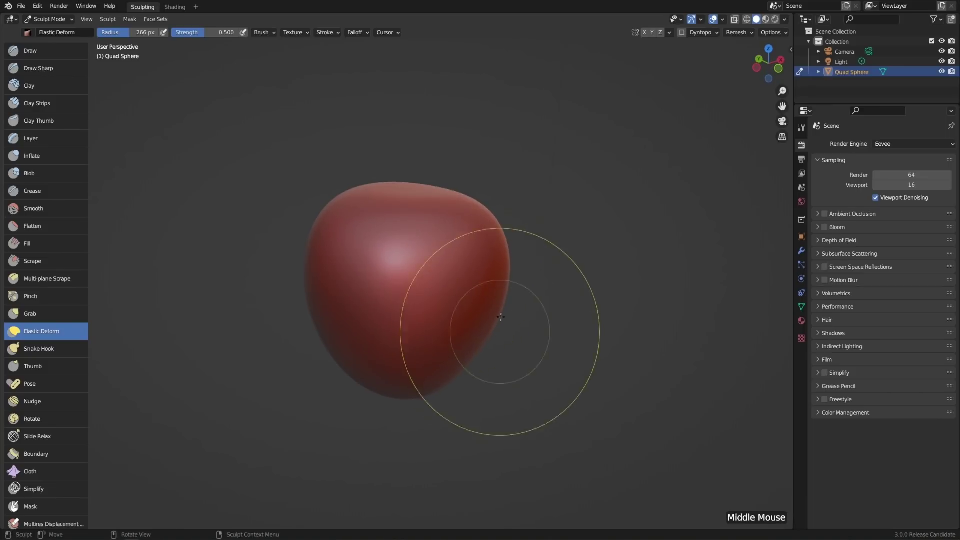
{"action": "left_click_drag", "start_coordinate": [508, 281], "coordinate": [488, 283]}
{"action": "left_click_drag", "start_coordinate": [325, 340], "coordinate": [348, 343]}
{"action": "left_click_drag", "start_coordinate": [494, 229], "coordinate": [479, 235]}
Try pushing a dimple into the top with Elastic Deform at 187 px radius, and undo it
{"action": "mouse_move", "coordinate": [365, 277]}
{"action": "middle_mouse_down", "text": "alt"}
{"action": "mouse_move", "coordinate": [521, 247]}
{"action": "mouse_move", "coordinate": [415, 263]}
{"action": "mouse_move", "coordinate": [435, 365]}
{"action": "mouse_move", "coordinate": [422, 250]}
{"action": "middle_mouse_up", "text": "alt"}
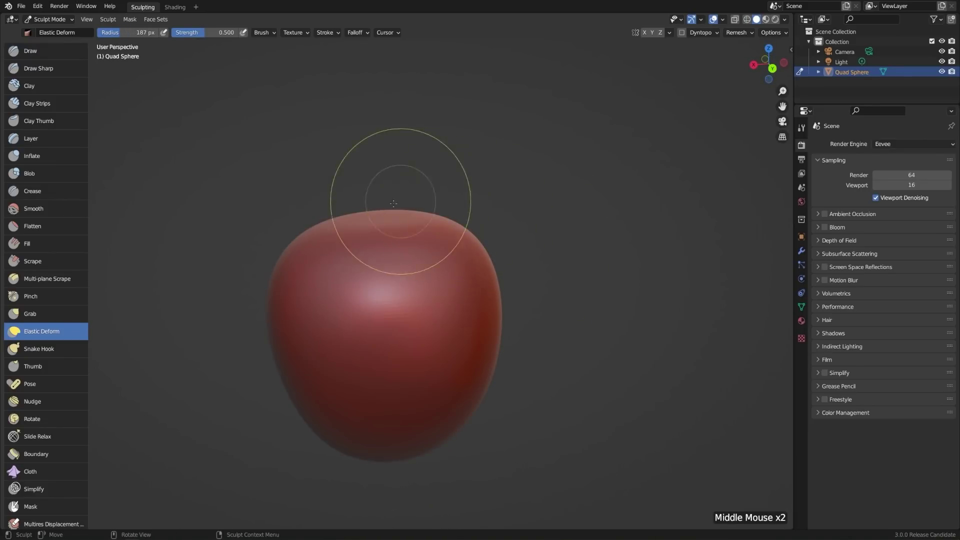
{"action": "mouse_move", "coordinate": [443, 182]}
{"action": "middle_mouse_down"}
{"action": "mouse_move", "coordinate": [429, 204]}
{"action": "mouse_move", "coordinate": [376, 167]}
{"action": "middle_mouse_up"}
{"action": "left_click_drag", "start_coordinate": [376, 167], "coordinate": [386, 305]}
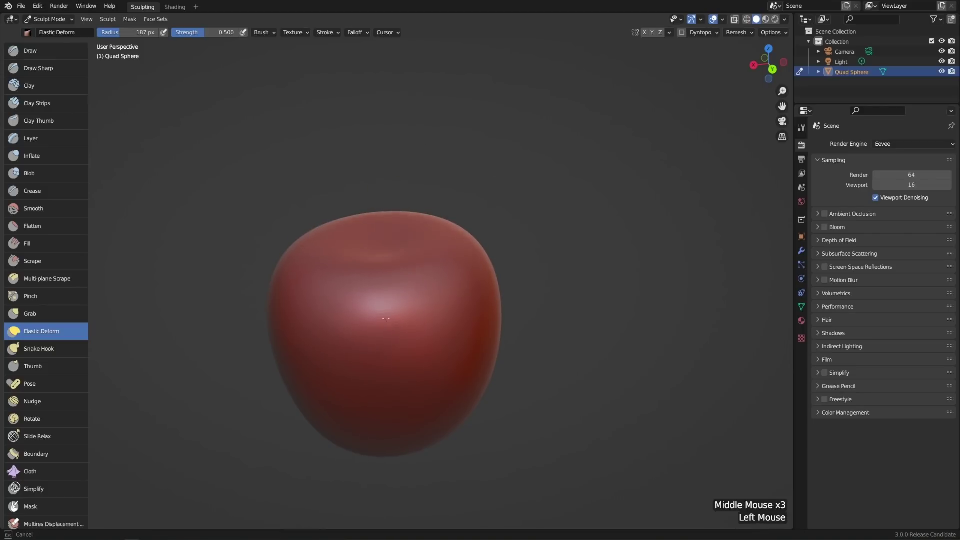
{"action": "middle_click_drag", "start_coordinate": [506, 270], "coordinate": [376, 218]}
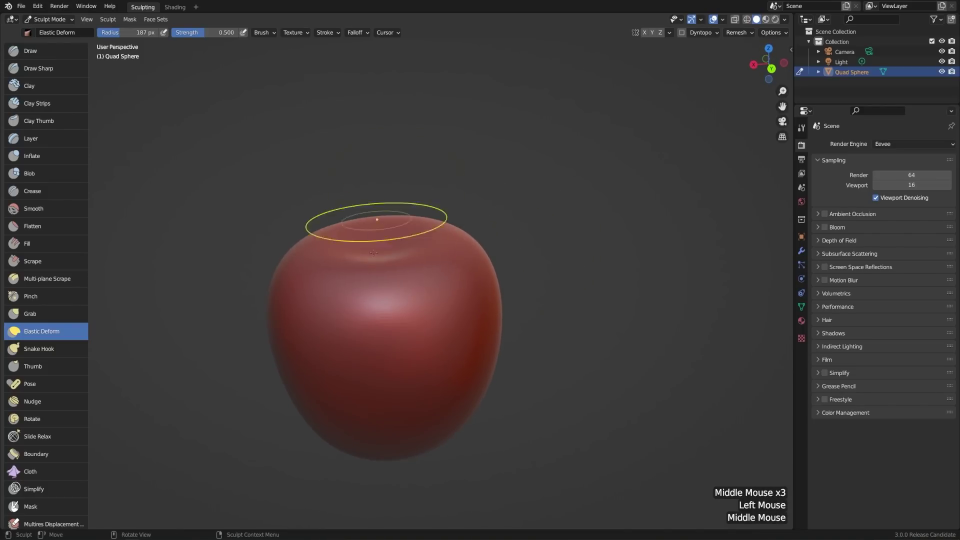
{"action": "key", "text": "ctrl+z"}
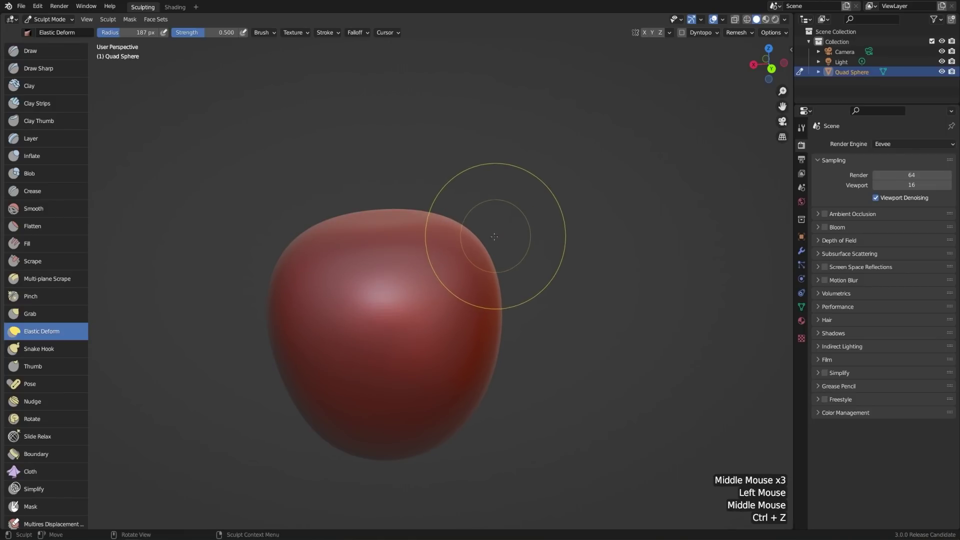
Try denting the top with the Grab brush at 187 px radius and 0.400 strength, and undo it
{"action": "left_click", "coordinate": [70, 313]}
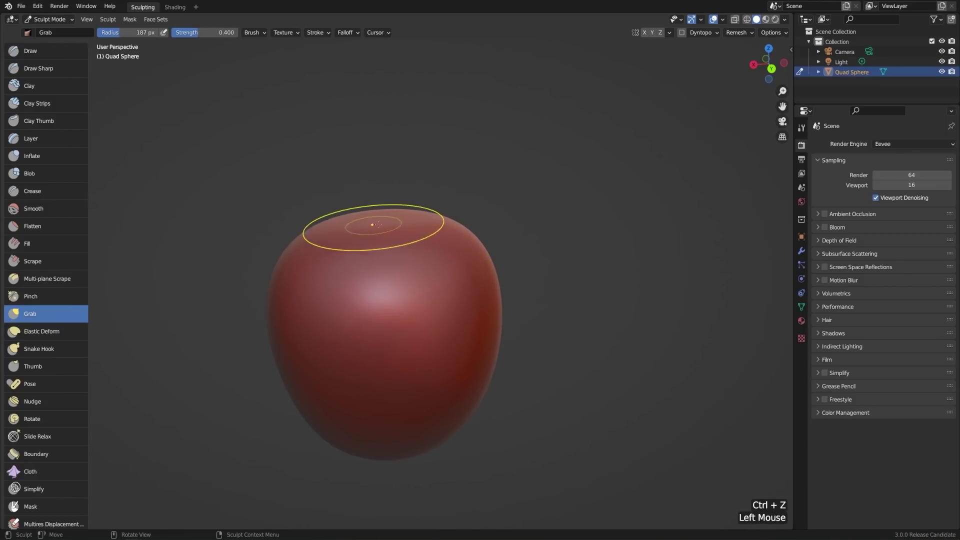
{"action": "mouse_move", "coordinate": [482, 214]}
{"action": "middle_mouse_down"}
{"action": "mouse_move", "coordinate": [495, 242]}
{"action": "mouse_move", "coordinate": [532, 215]}
{"action": "mouse_move", "coordinate": [512, 253]}
{"action": "middle_mouse_up"}
{"action": "mouse_move", "coordinate": [511, 266]}
{"action": "middle_mouse_down"}
{"action": "mouse_move", "coordinate": [546, 218]}
{"action": "mouse_move", "coordinate": [371, 234]}
{"action": "middle_mouse_up"}
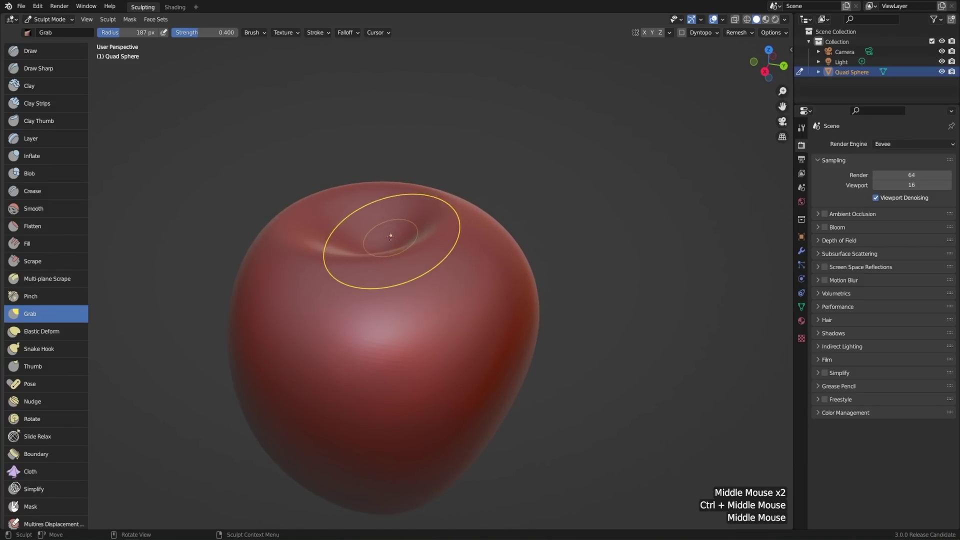
{"action": "middle_click_drag", "start_coordinate": [546, 193], "coordinate": [541, 198], "text": "alt"}
{"action": "key", "text": "ctrl+z"}
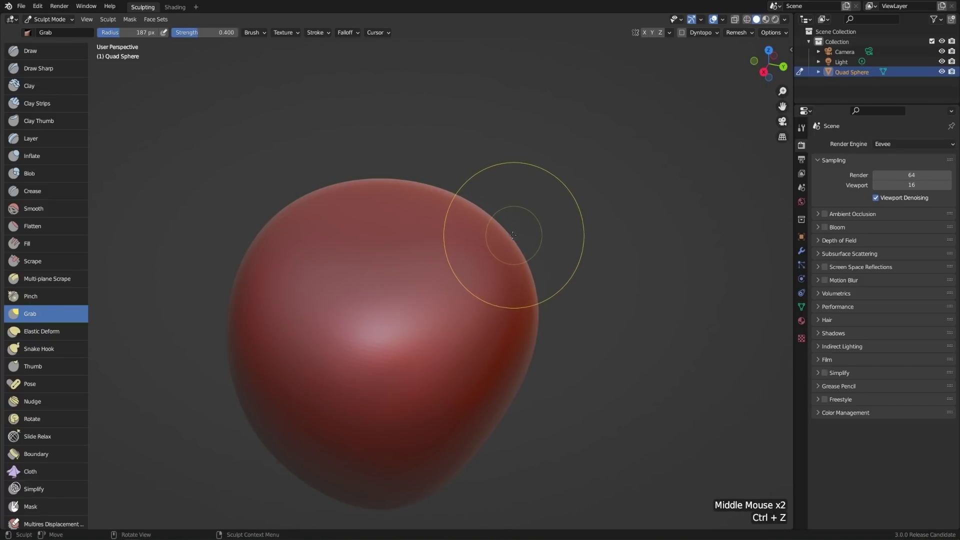
Switch to the Draw brush with strength 1.000 and a 111 px radius, undoing test strokes on the surface
{"action": "left_click", "coordinate": [49, 52]}
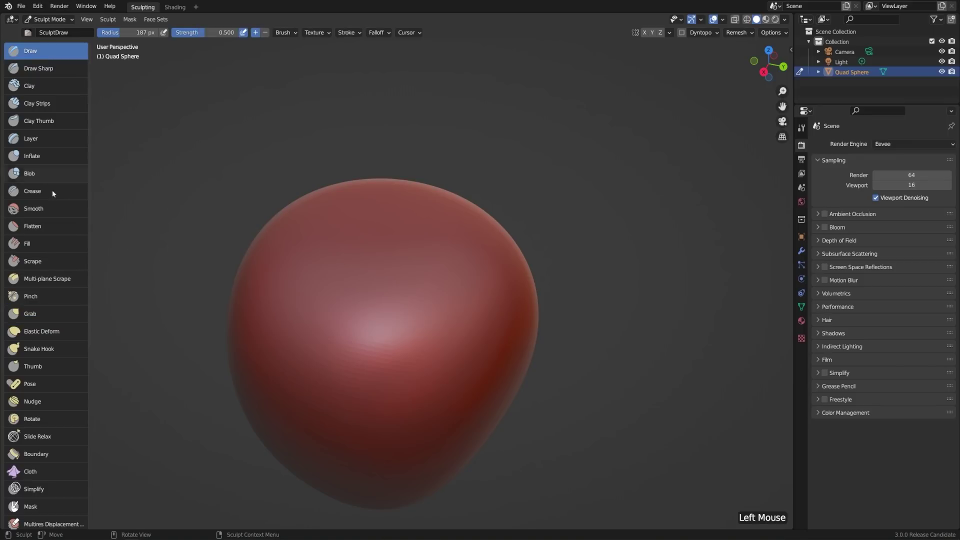
{"action": "mouse_move", "coordinate": [419, 250]}
{"action": "left_mouse_down"}
{"action": "mouse_move", "coordinate": [333, 364]}
{"action": "mouse_move", "coordinate": [437, 277]}
{"action": "left_mouse_up"}
{"action": "key", "text": "ctrl+z"}
{"action": "key", "text": "shift+f"}
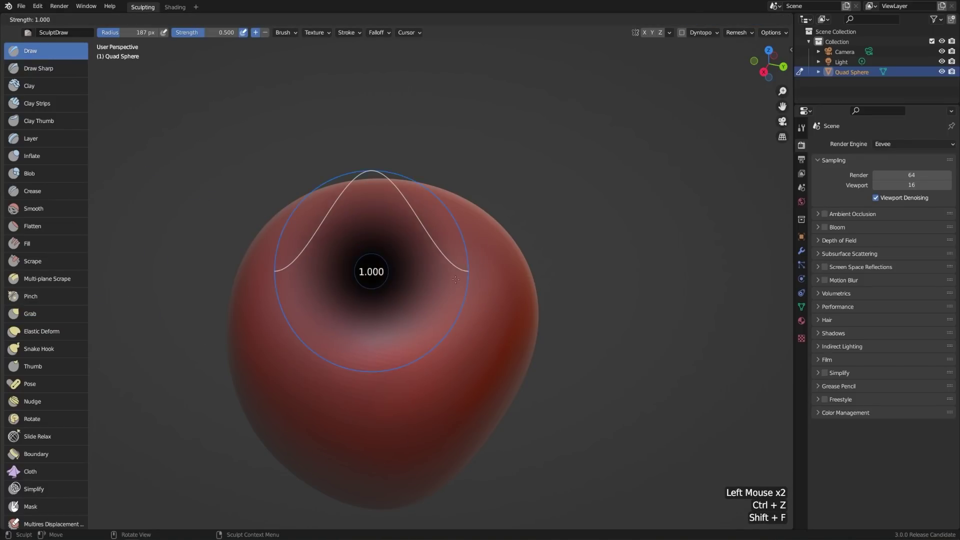
{"action": "left_click", "coordinate": [408, 265]}
{"action": "key", "text": "f"}
{"action": "left_click", "coordinate": [417, 262]}
{"action": "key", "text": "ctrl+z"}
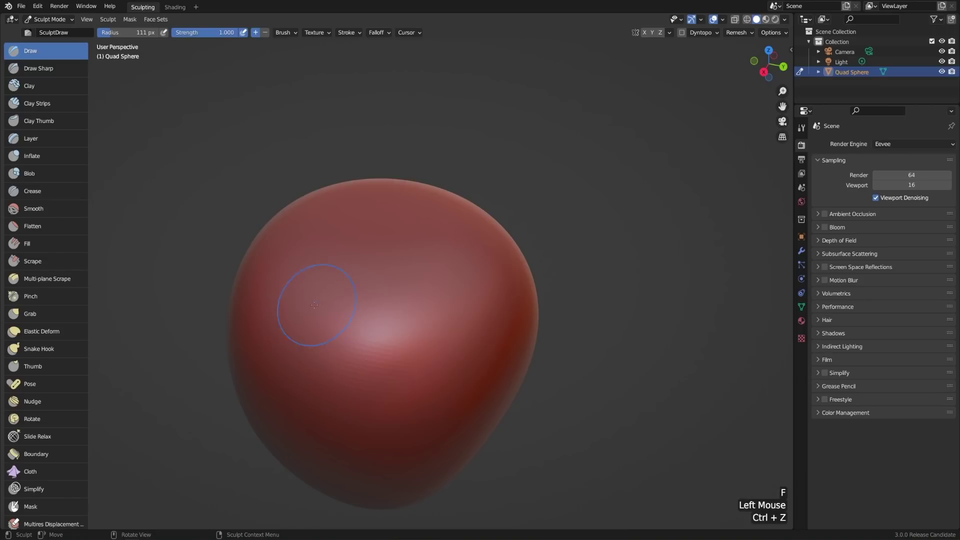
Draw a test bump with the Smooth falloff on the upper surface, inspect its profile and undo it
{"action": "mouse_move", "coordinate": [320, 306]}
{"action": "left_mouse_down"}
{"action": "mouse_move", "coordinate": [361, 265]}
{"action": "mouse_move", "coordinate": [439, 242]}
{"action": "left_mouse_up"}
{"action": "middle_click_drag", "start_coordinate": [439, 242], "coordinate": [453, 202]}
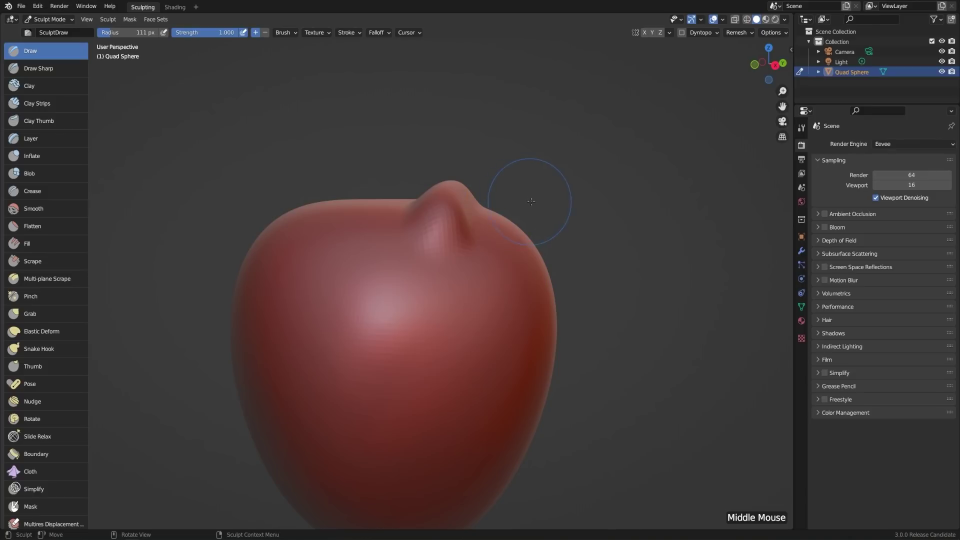
{"action": "key", "text": "ctrl+z"}
Set the Draw brush falloff to Constant, test it with strokes on the surface and undo those strokes
{"action": "left_click", "coordinate": [383, 34]}
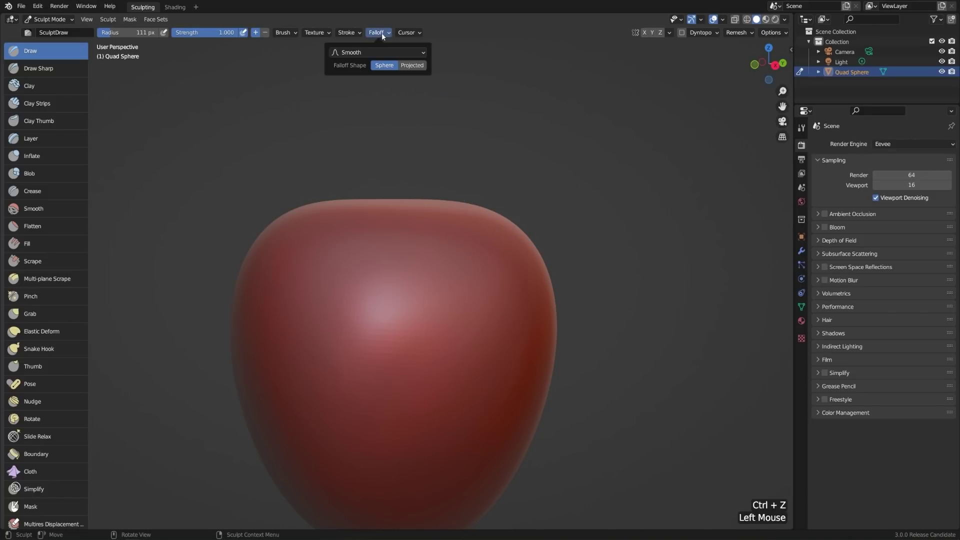
{"action": "left_click", "coordinate": [378, 52]}
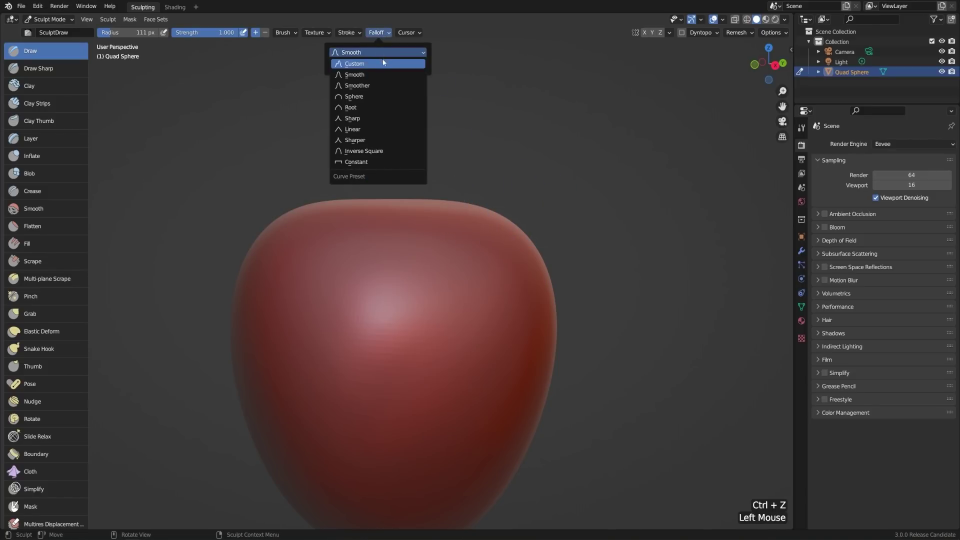
{"action": "left_click", "coordinate": [375, 162]}
{"action": "left_click", "coordinate": [429, 236]}
{"action": "mouse_move", "coordinate": [536, 204]}
{"action": "middle_mouse_down"}
{"action": "mouse_move", "coordinate": [514, 232]}
{"action": "mouse_move", "coordinate": [497, 215]}
{"action": "mouse_move", "coordinate": [407, 239]}
{"action": "middle_mouse_up"}
{"action": "mouse_move", "coordinate": [380, 270]}
{"action": "left_mouse_down"}
{"action": "mouse_move", "coordinate": [345, 320]}
{"action": "mouse_move", "coordinate": [470, 280]}
{"action": "mouse_move", "coordinate": [430, 369]}
{"action": "left_mouse_up"}
{"action": "key", "text": "ctrl+z"}
{"action": "key", "text": "ctrl+z"}
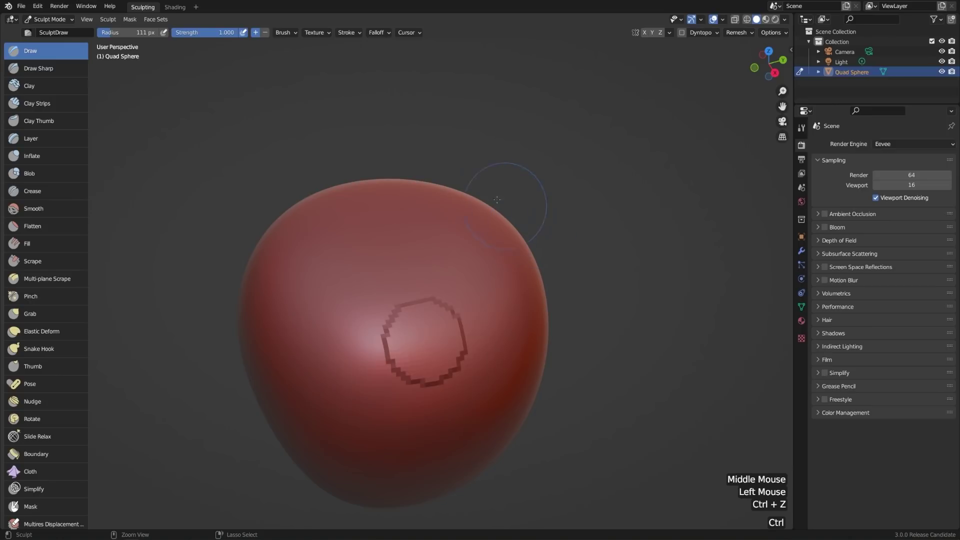
{"action": "left_click", "coordinate": [379, 33]}
{"action": "left_click", "coordinate": [394, 51]}
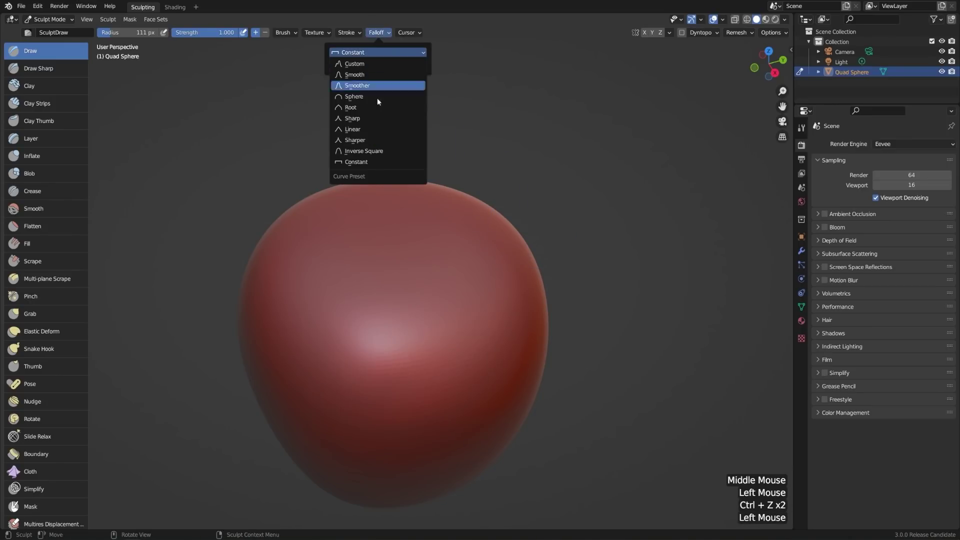
{"action": "left_click", "coordinate": [381, 161]}
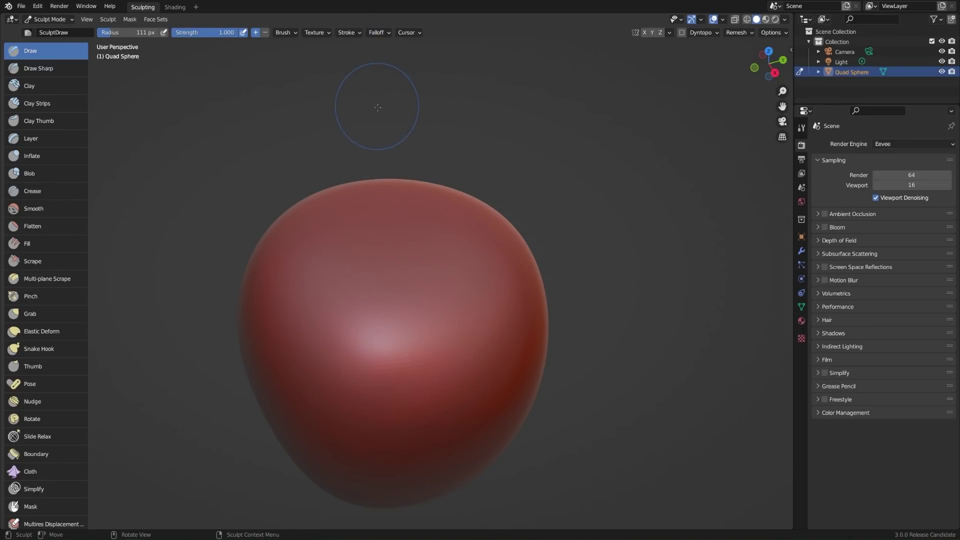
Set the Grab brush falloff to Sharp, test it by pulling a spike from the top and undo the spike
{"action": "left_click", "coordinate": [50, 314]}
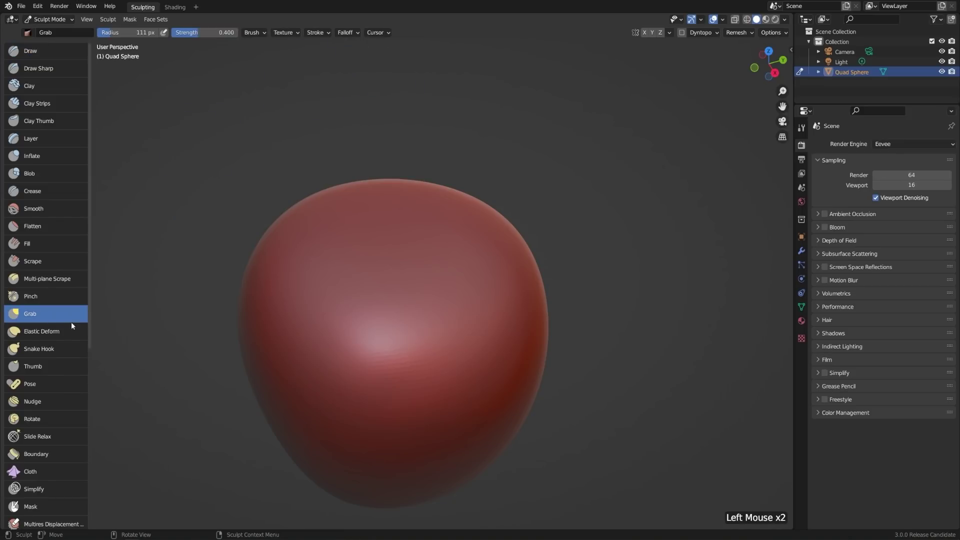
{"action": "left_click", "coordinate": [347, 33]}
{"action": "left_click", "coordinate": [344, 53]}
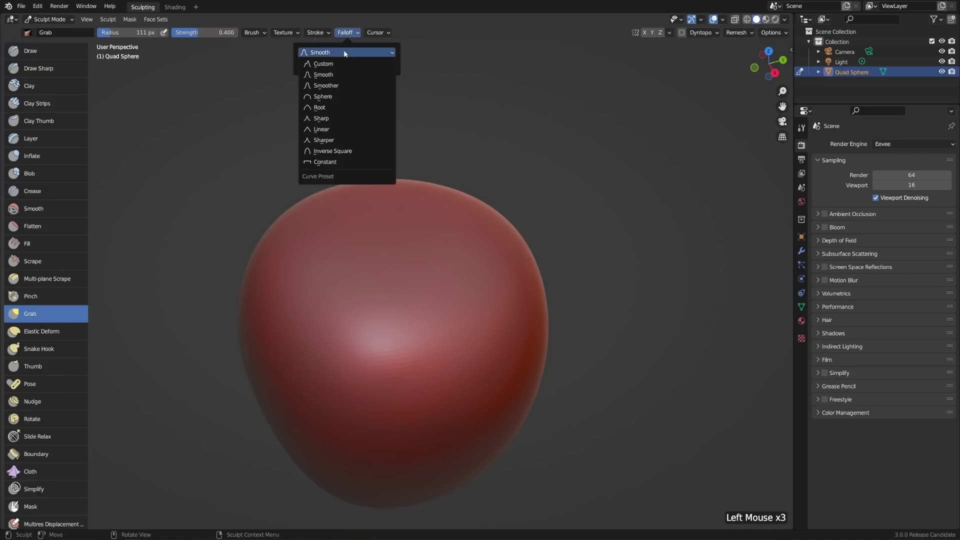
{"action": "left_click", "coordinate": [331, 118]}
{"action": "left_click_drag", "start_coordinate": [402, 212], "coordinate": [441, 124]}
{"action": "mouse_move", "coordinate": [535, 80]}
{"action": "left_mouse_down"}
{"action": "mouse_move", "coordinate": [395, 75]}
{"action": "mouse_move", "coordinate": [419, 75]}
{"action": "mouse_move", "coordinate": [413, 72]}
{"action": "left_mouse_up"}
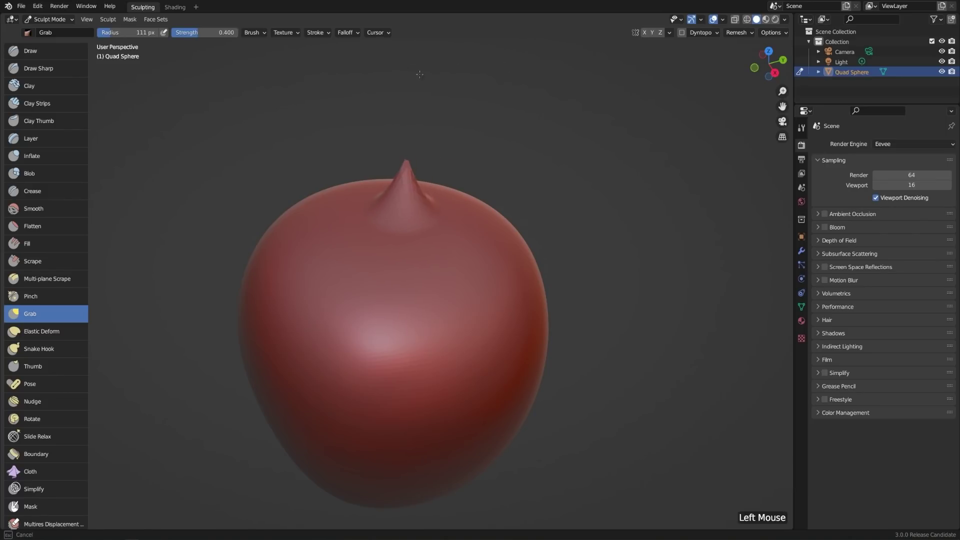
{"action": "key", "text": "ctrl+z"}
Try pushing a narrow dimple into the top center with Grab at 111 px radius, and undo it
{"action": "middle_click_drag", "start_coordinate": [507, 257], "coordinate": [616, 335]}
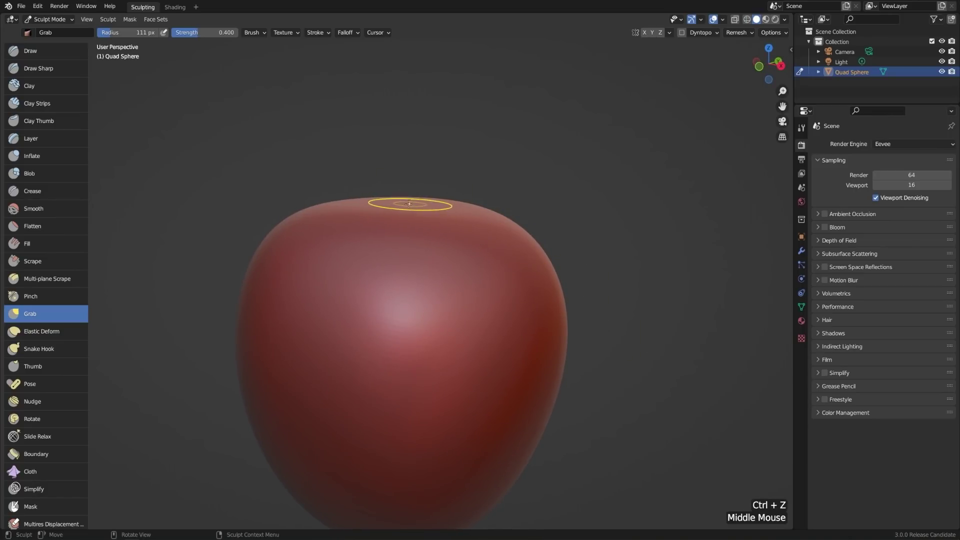
{"action": "left_click_drag", "start_coordinate": [404, 202], "coordinate": [405, 204]}
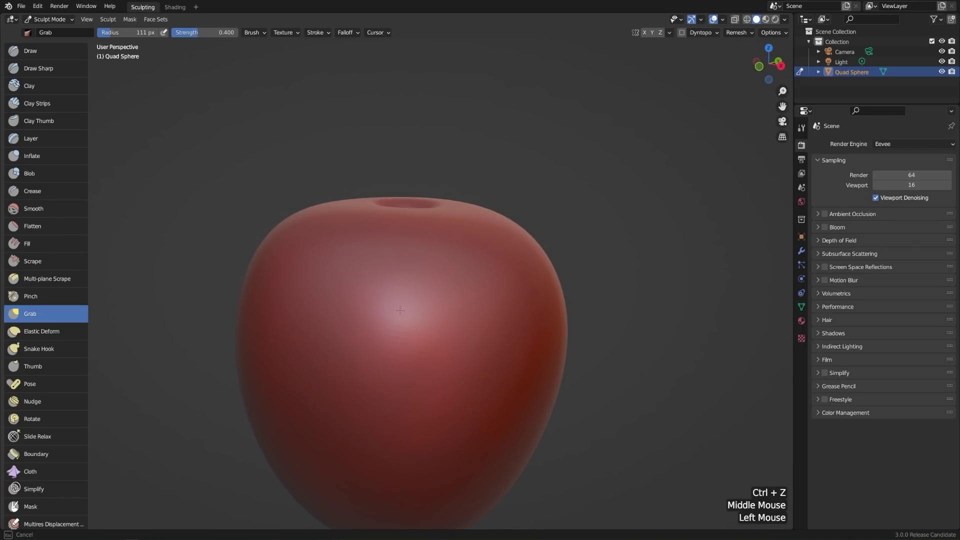
{"action": "left_click_drag", "start_coordinate": [400, 319], "coordinate": [401, 319]}
{"action": "mouse_move", "coordinate": [472, 192]}
{"action": "middle_mouse_down"}
{"action": "mouse_move", "coordinate": [471, 280]}
{"action": "mouse_move", "coordinate": [472, 248]}
{"action": "mouse_move", "coordinate": [484, 240]}
{"action": "middle_mouse_up"}
{"action": "key", "text": "ctrl+z"}
Enlarge the Grab brush radius to 178 px and push a deep dimple down into the center of the top
{"action": "middle_click_drag", "start_coordinate": [518, 278], "coordinate": [554, 212]}
{"action": "key", "text": "f"}
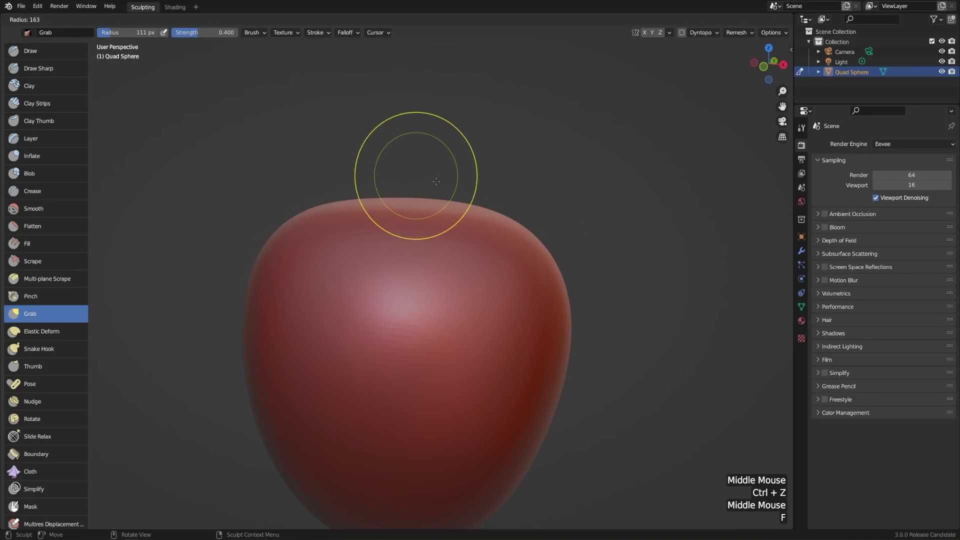
{"action": "left_click", "coordinate": [441, 180]}
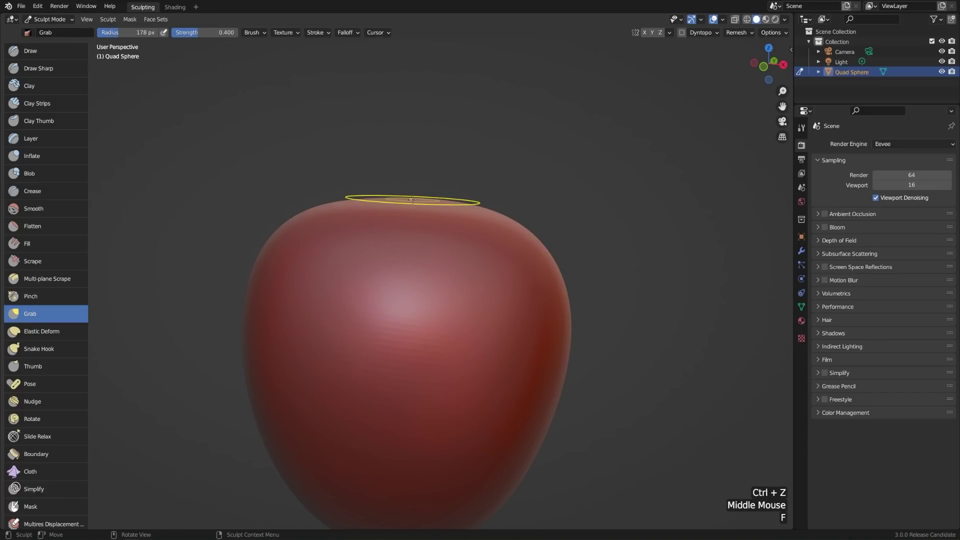
{"action": "left_click_drag", "start_coordinate": [412, 200], "coordinate": [411, 208]}
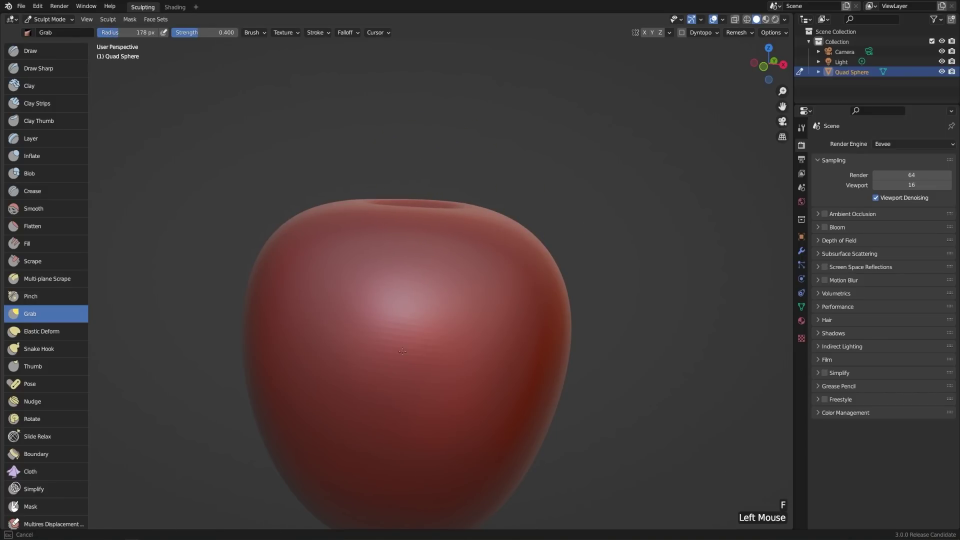
{"action": "left_click_drag", "start_coordinate": [403, 352], "coordinate": [402, 351]}
{"action": "mouse_move", "coordinate": [483, 175]}
{"action": "middle_mouse_down"}
{"action": "mouse_move", "coordinate": [489, 275]}
{"action": "mouse_move", "coordinate": [489, 232]}
{"action": "mouse_move", "coordinate": [528, 201]}
{"action": "middle_mouse_up"}
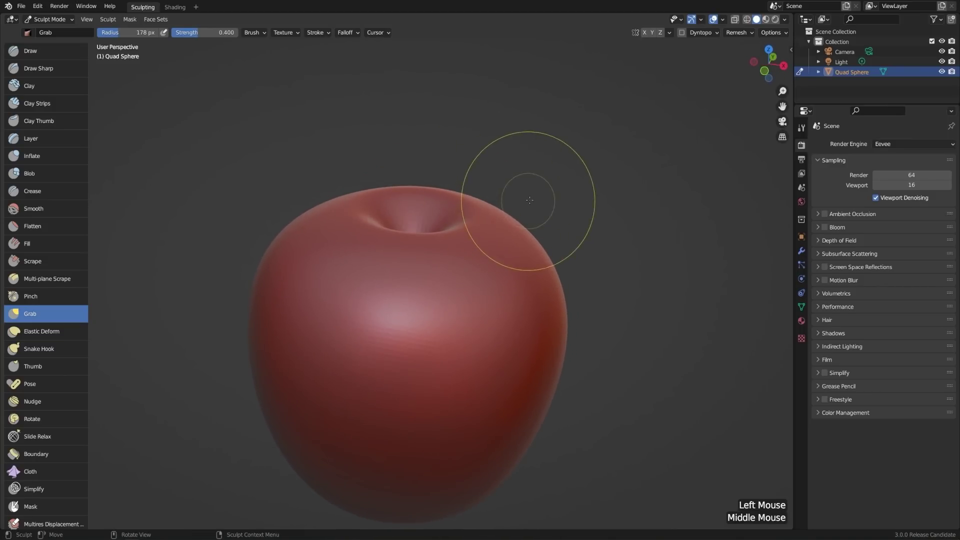
Reduce the Grab brush radius to 140 px and push a dimple up into the center of the apple's bottom
{"action": "middle_click_drag", "start_coordinate": [445, 381], "coordinate": [467, 359]}
{"action": "middle_click_drag", "start_coordinate": [470, 360], "coordinate": [471, 250], "text": "shift"}
{"action": "middle_click_drag", "start_coordinate": [454, 384], "coordinate": [468, 365]}
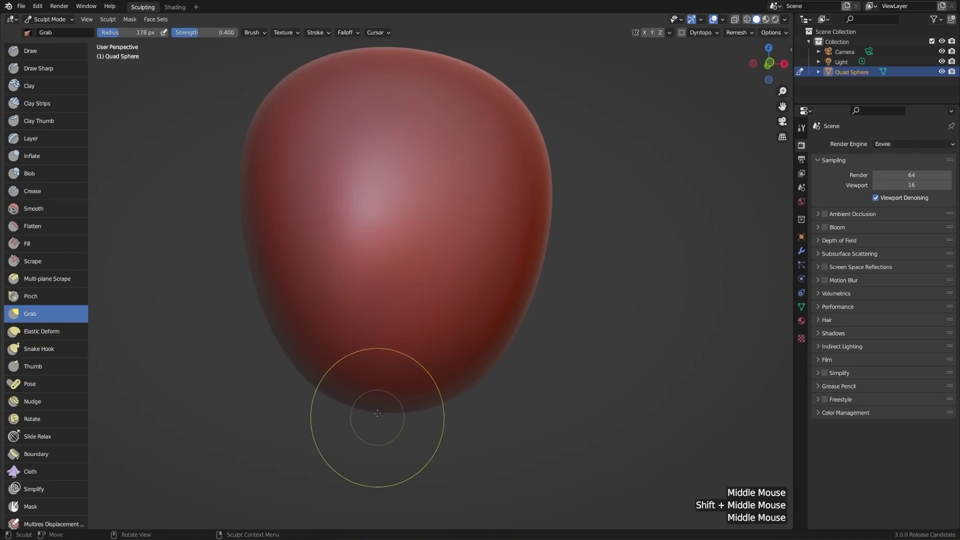
{"action": "key", "text": "f"}
{"action": "left_click", "coordinate": [377, 403]}
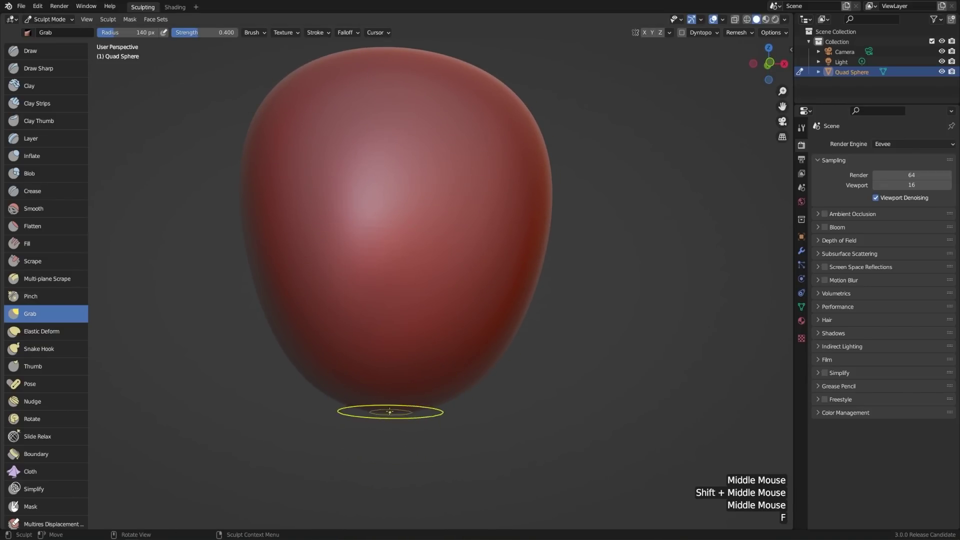
{"action": "middle_click_drag", "start_coordinate": [385, 411], "coordinate": [429, 390]}
{"action": "key", "text": "KP_1"}
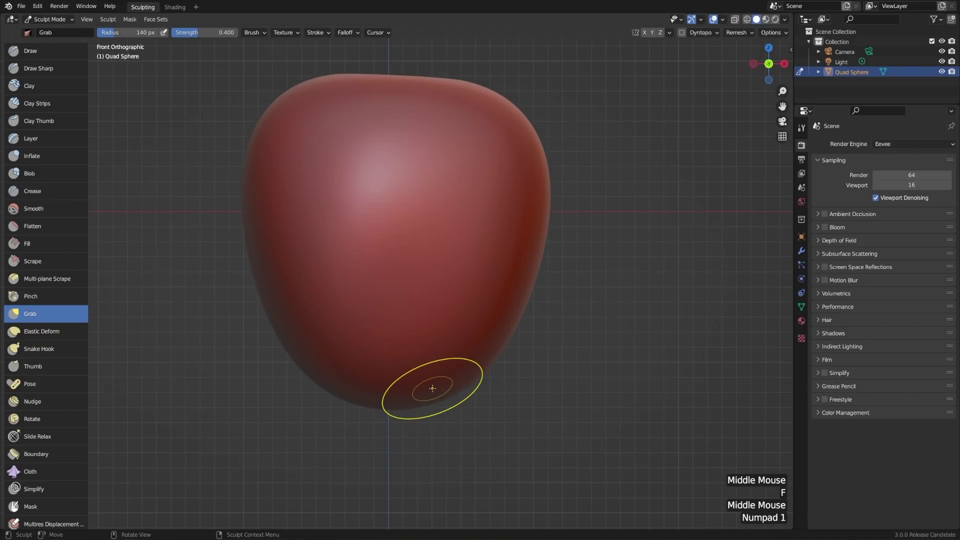
{"action": "middle_click_drag", "start_coordinate": [354, 280], "coordinate": [386, 413]}
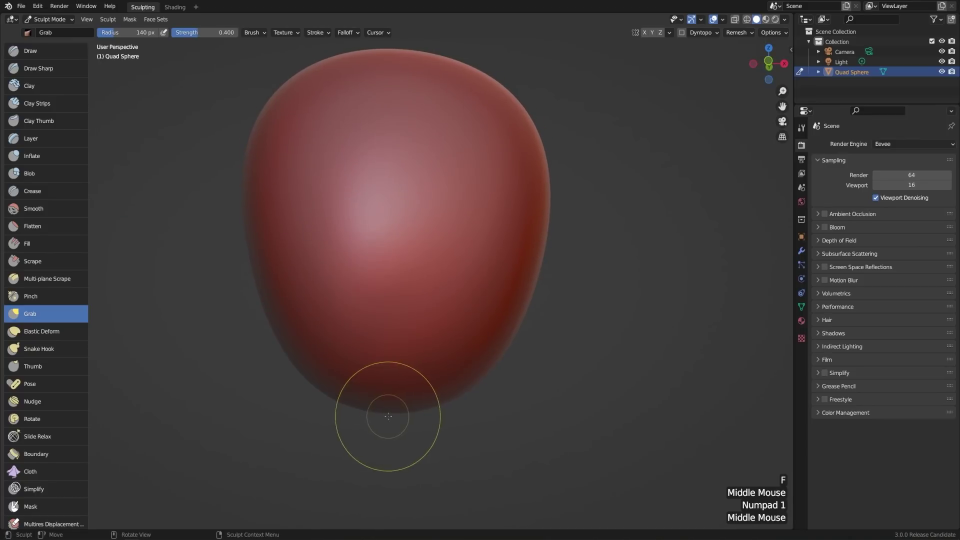
{"action": "left_click_drag", "start_coordinate": [390, 412], "coordinate": [389, 410]}
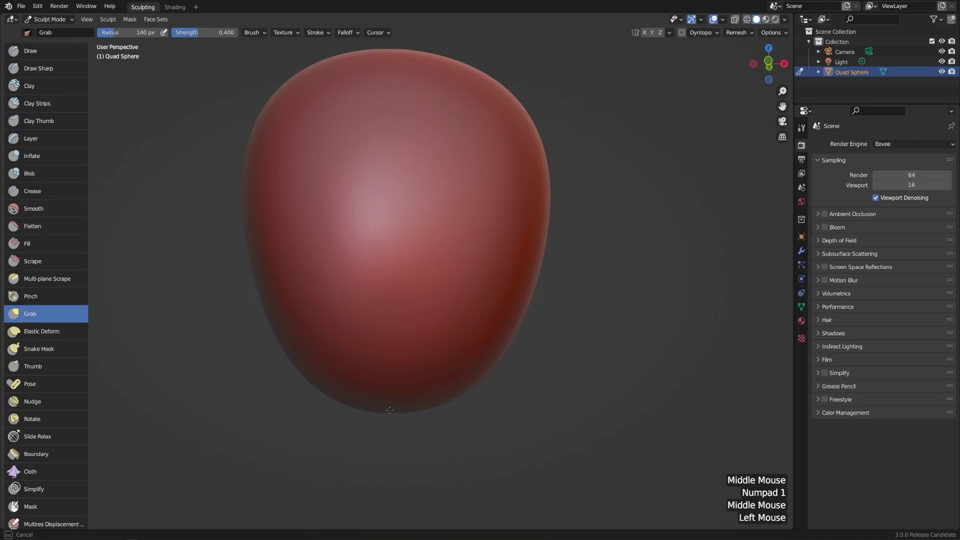
{"action": "left_click_drag", "start_coordinate": [377, 291], "coordinate": [380, 295]}
{"action": "mouse_move", "coordinate": [440, 350]}
{"action": "middle_mouse_down"}
{"action": "mouse_move", "coordinate": [444, 242]}
{"action": "mouse_move", "coordinate": [450, 296]}
{"action": "middle_mouse_up"}
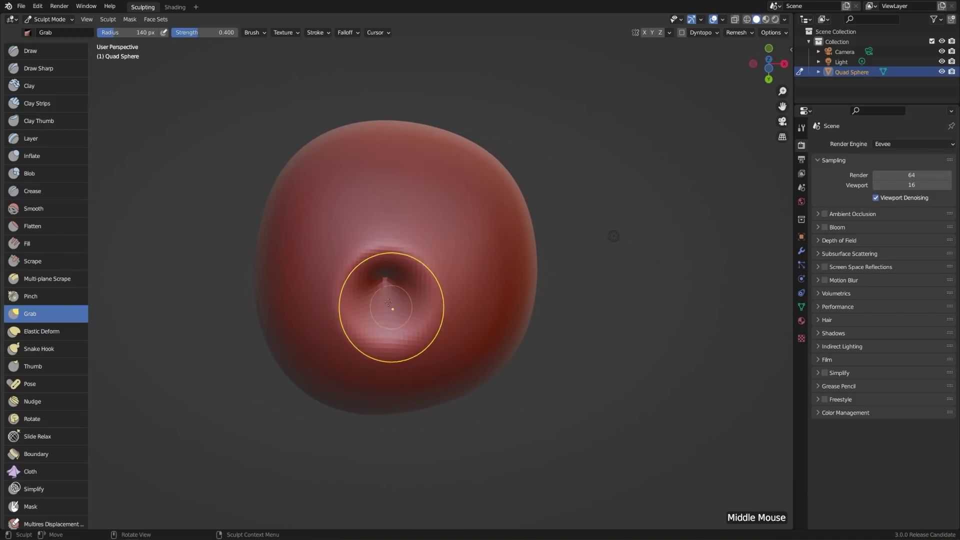
Adjust the bottom dimple with another Grab stroke and set the brush radius to 142 px
{"action": "mouse_move", "coordinate": [397, 306]}
{"action": "left_mouse_down"}
{"action": "mouse_move", "coordinate": [386, 272]}
{"action": "mouse_move", "coordinate": [403, 311]}
{"action": "mouse_move", "coordinate": [395, 305]}
{"action": "mouse_move", "coordinate": [417, 300]}
{"action": "mouse_move", "coordinate": [399, 304]}
{"action": "left_mouse_up"}
{"action": "key", "text": "f"}
{"action": "left_click", "coordinate": [447, 338]}
{"action": "middle_click_drag", "start_coordinate": [415, 300], "coordinate": [470, 392]}
{"action": "middle_click_drag", "start_coordinate": [429, 221], "coordinate": [467, 303]}
{"action": "middle_click_drag", "start_coordinate": [469, 257], "coordinate": [475, 305], "text": "shift"}
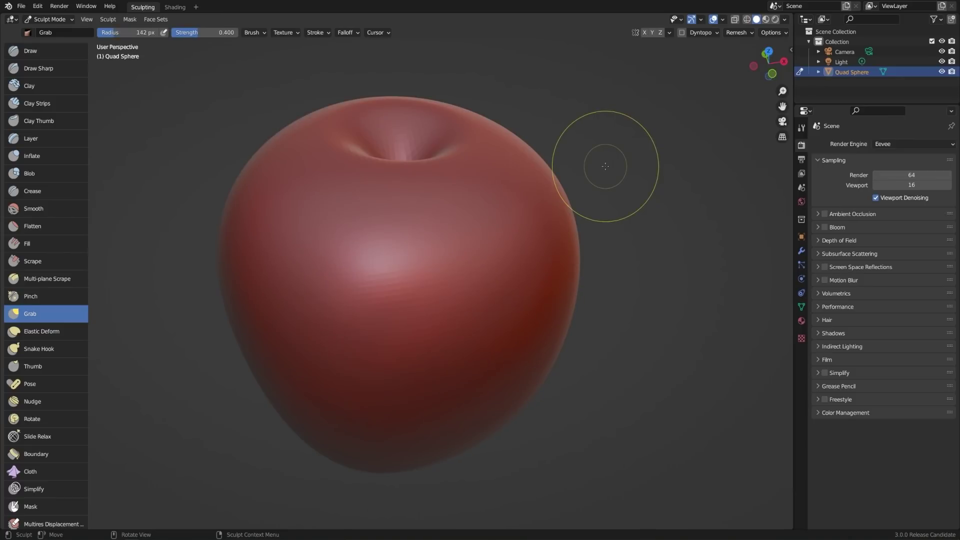
Switch to the Clay brush and set its radius to 164 px
{"action": "left_click", "coordinate": [49, 85]}
{"action": "key", "text": "f"}
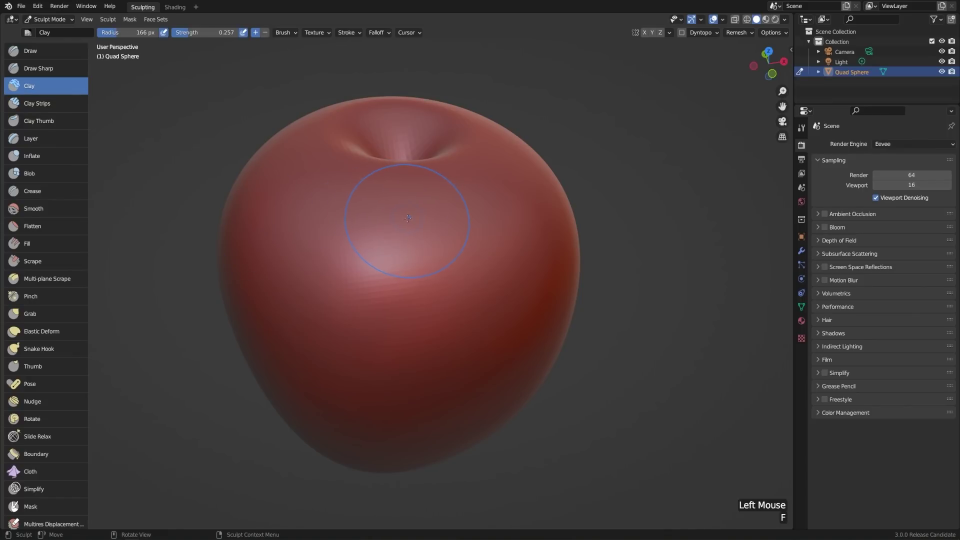
{"action": "key", "text": "f"}
{"action": "left_click", "coordinate": [430, 228]}
{"action": "mouse_move", "coordinate": [479, 222]}
{"action": "left_mouse_down", "text": "alt"}
{"action": "mouse_move", "coordinate": [463, 263]}
{"action": "mouse_move", "coordinate": [417, 303]}
{"action": "left_mouse_up", "text": "alt"}
{"action": "middle_click_drag", "start_coordinate": [417, 302], "coordinate": [418, 280]}
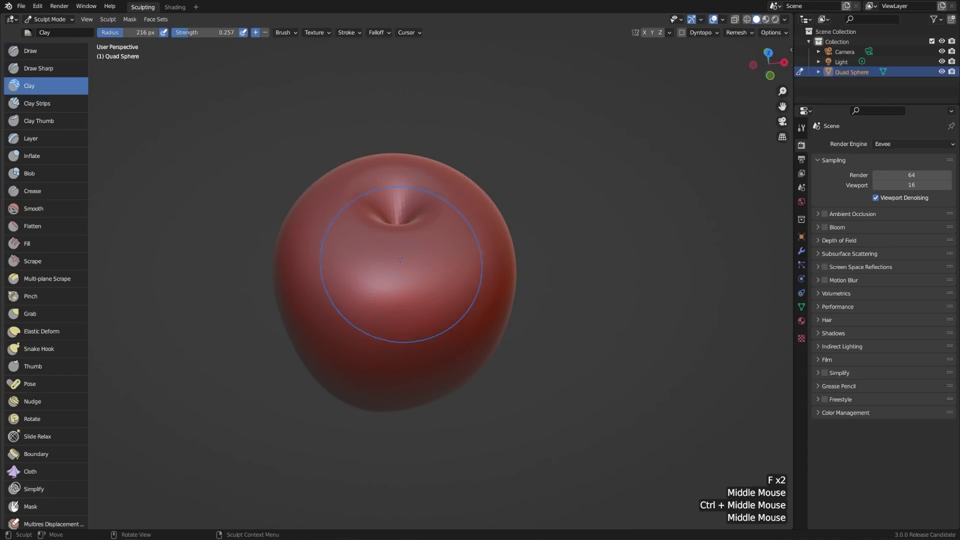
{"action": "key", "text": "f"}
{"action": "left_click", "coordinate": [399, 258]}
{"action": "key", "text": "shift"}
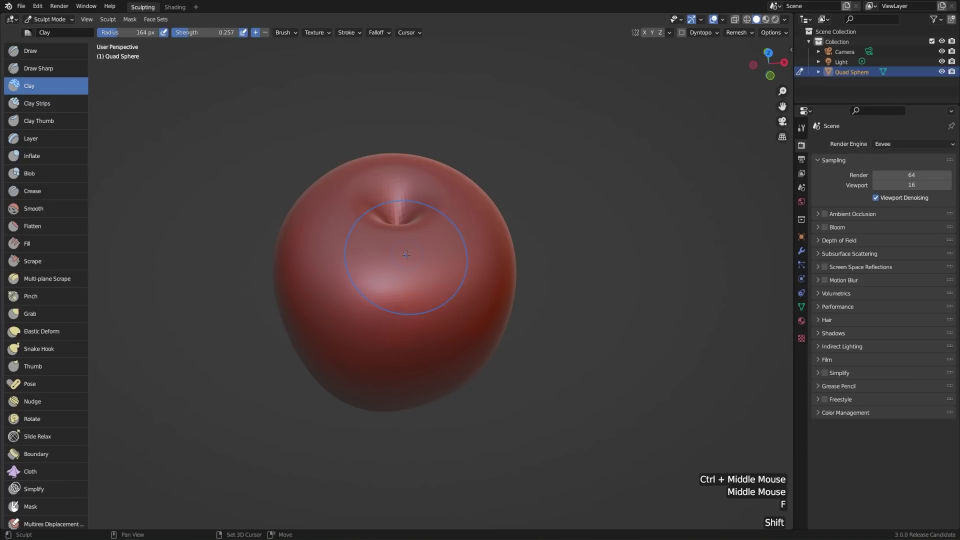
Try a Clay stroke below the stem cavity at strength 0.966, and undo it
{"action": "key", "text": "shift+f"}
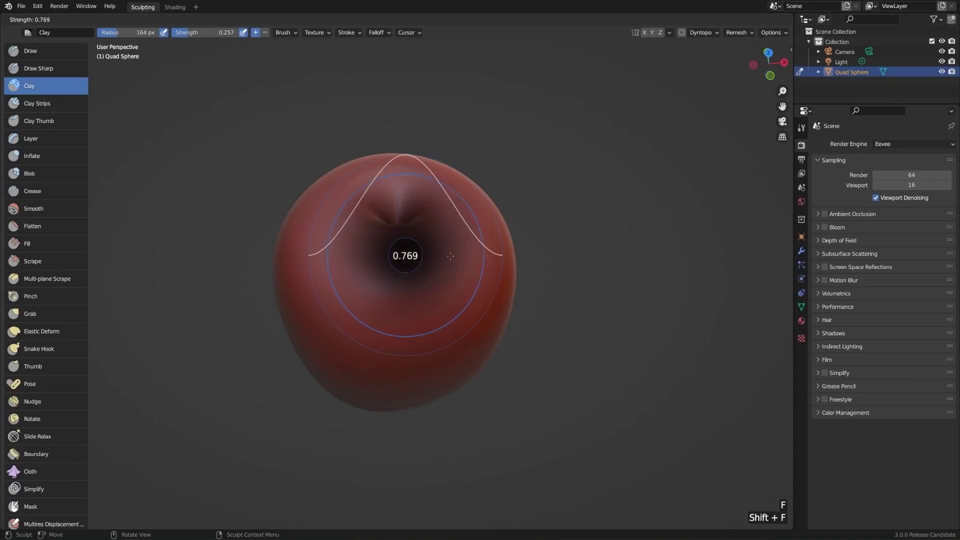
{"action": "left_click", "coordinate": [405, 255]}
{"action": "left_click_drag", "start_coordinate": [400, 257], "coordinate": [401, 302]}
{"action": "key", "text": "ctrl+z"}
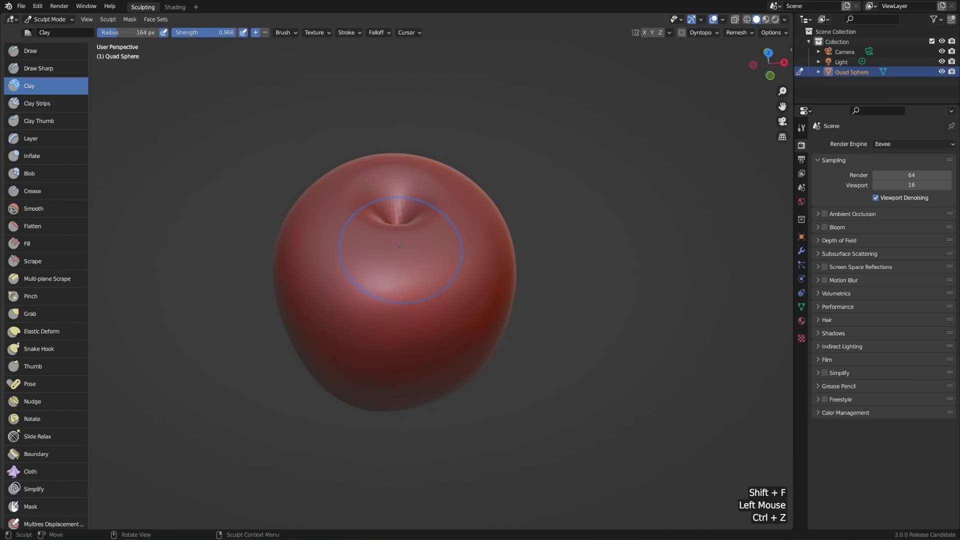
Set the Clay strength to 0.135 and build up the surface just below the stem cavity's rim
{"action": "key", "text": "shift+f"}
{"action": "key", "text": "f"}
{"action": "left_click", "coordinate": [331, 254]}
{"action": "left_click_drag", "start_coordinate": [400, 325], "coordinate": [400, 279]}
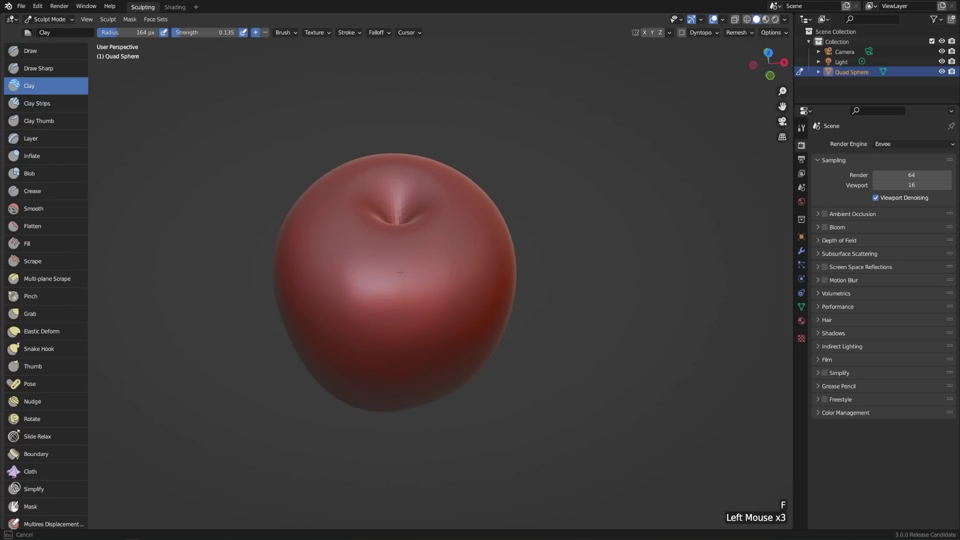
{"action": "middle_click_drag", "start_coordinate": [431, 278], "coordinate": [398, 325]}
{"action": "left_click", "coordinate": [396, 332]}
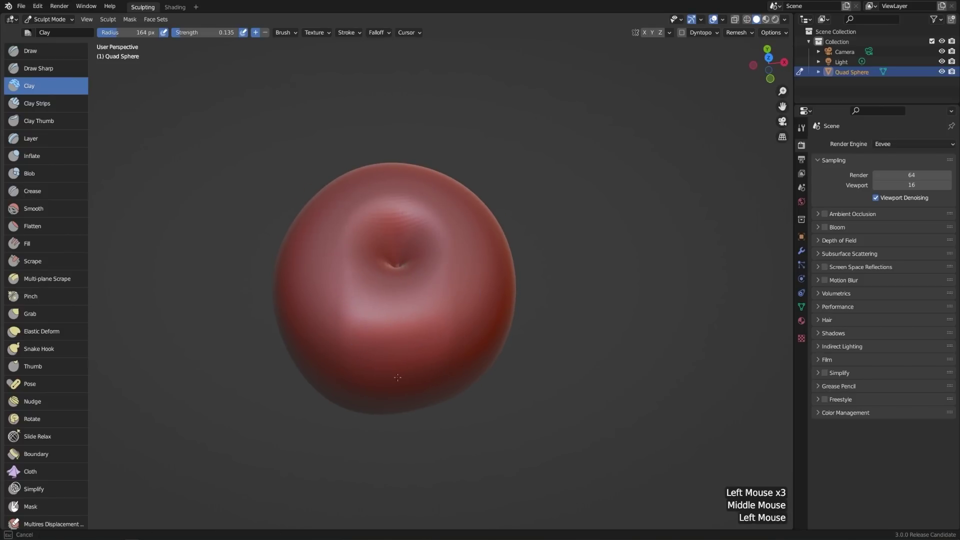
{"action": "left_click", "coordinate": [396, 344]}
Raise the Clay strength to 0.215 and add volume to the apple's shoulder in front of the stem cavity
{"action": "key", "text": "shift+f"}
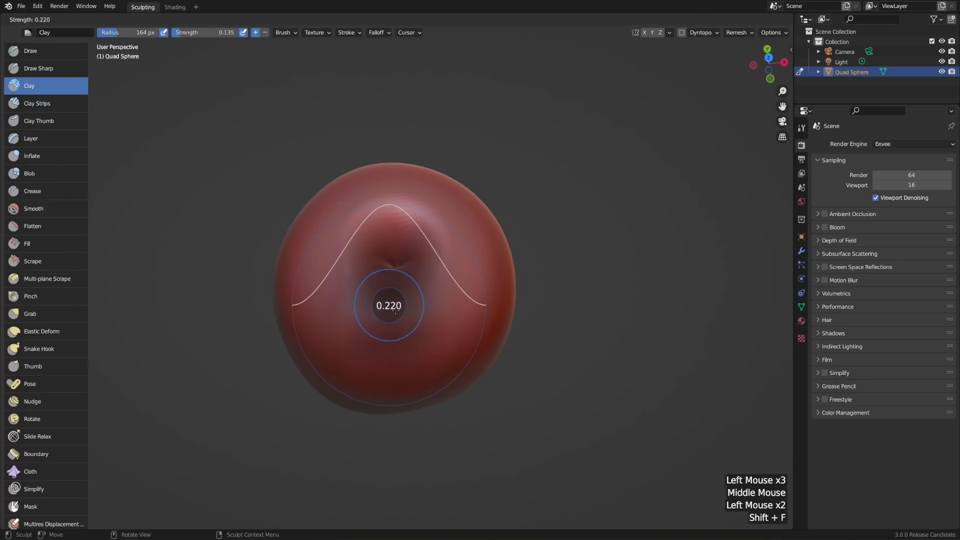
{"action": "left_click", "coordinate": [399, 316]}
{"action": "middle_click_drag", "start_coordinate": [365, 392], "coordinate": [423, 270]}
{"action": "left_click", "coordinate": [426, 259]}
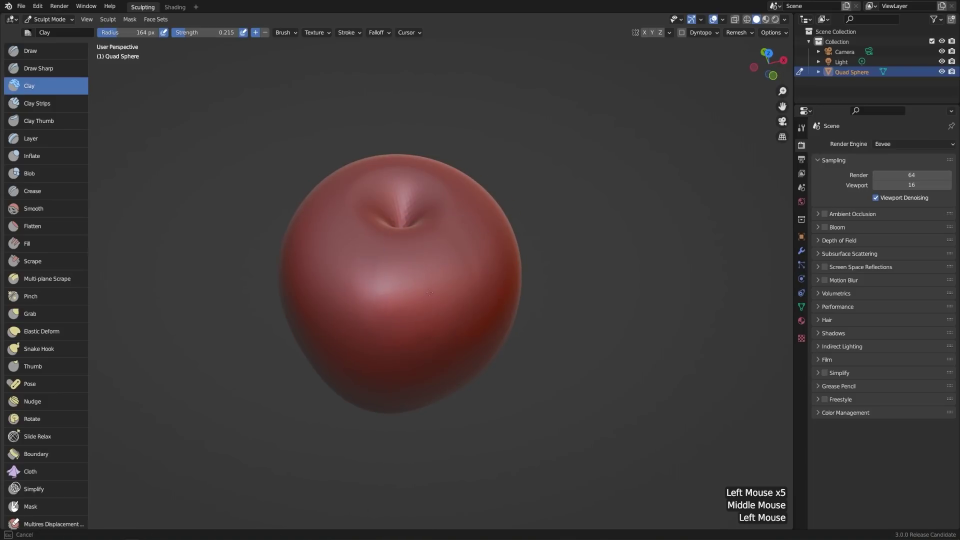
{"action": "middle_click_drag", "start_coordinate": [432, 356], "coordinate": [380, 320]}
{"action": "left_click_drag", "start_coordinate": [380, 320], "coordinate": [354, 310]}
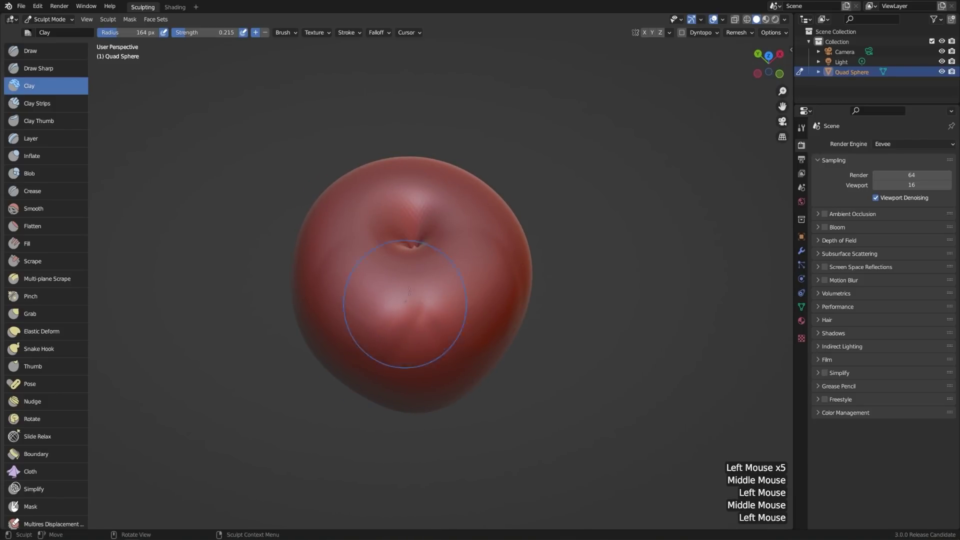
{"action": "middle_click_drag", "start_coordinate": [404, 306], "coordinate": [426, 326]}
{"action": "left_click_drag", "start_coordinate": [426, 326], "coordinate": [390, 315]}
{"action": "left_click", "coordinate": [390, 315]}
{"action": "left_click", "coordinate": [420, 313]}
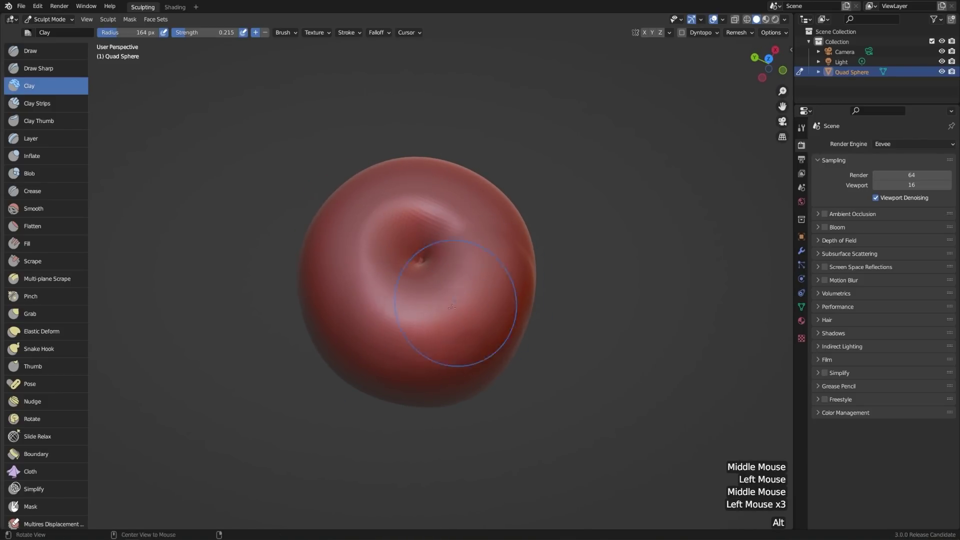
Continue the Clay strokes around the remaining sides of the stem cavity to form an uneven raised rim
{"action": "middle_click_drag", "start_coordinate": [457, 297], "coordinate": [420, 242]}
{"action": "left_click_drag", "start_coordinate": [377, 267], "coordinate": [358, 233]}
{"action": "middle_click_drag", "start_coordinate": [370, 220], "coordinate": [384, 277]}
{"action": "left_click_drag", "start_coordinate": [384, 231], "coordinate": [391, 231]}
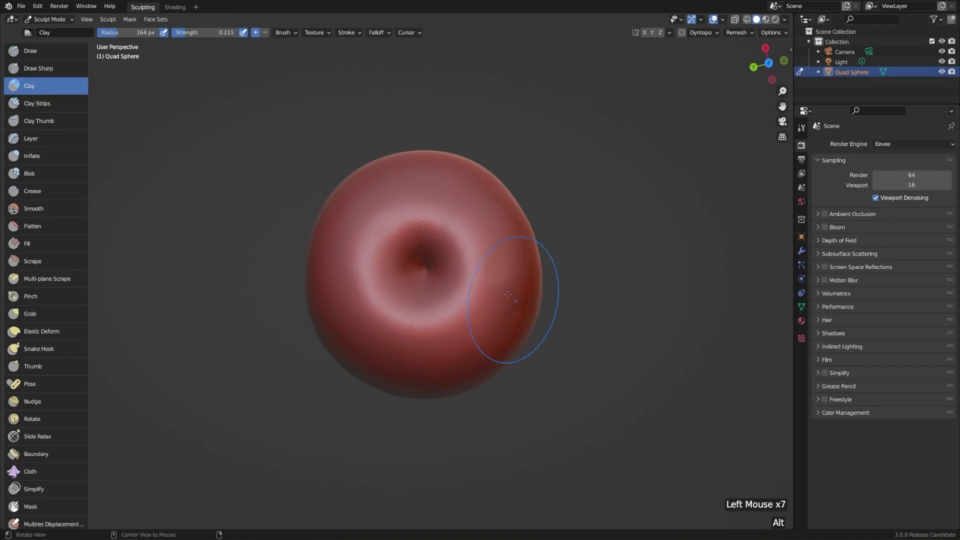
{"action": "middle_click_drag", "start_coordinate": [508, 321], "coordinate": [407, 203]}
{"action": "left_click_drag", "start_coordinate": [407, 203], "coordinate": [435, 215]}
{"action": "middle_click_drag", "start_coordinate": [434, 215], "coordinate": [466, 315]}
{"action": "left_click", "coordinate": [365, 240]}
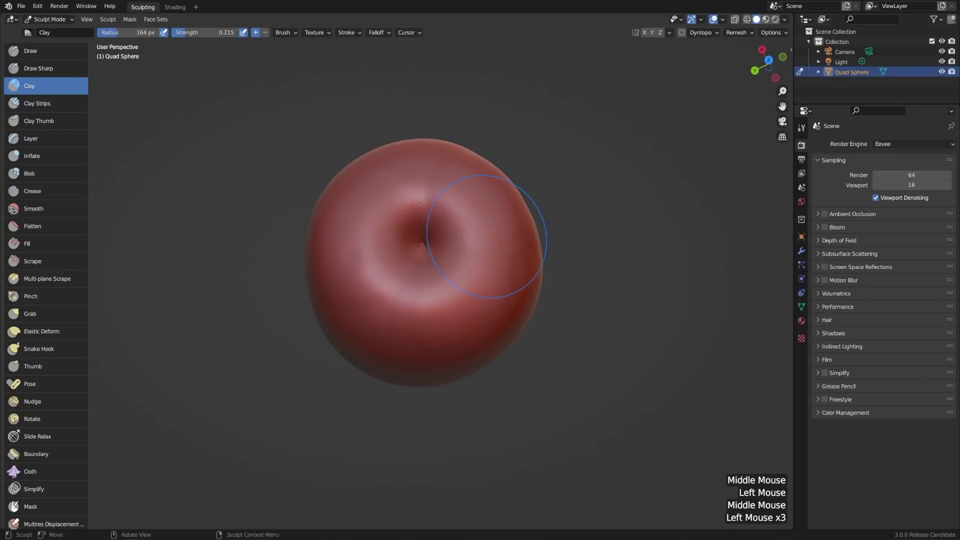
{"action": "middle_click_drag", "start_coordinate": [482, 222], "coordinate": [433, 184]}
{"action": "left_click", "coordinate": [433, 184]}
{"action": "left_click", "coordinate": [436, 214]}
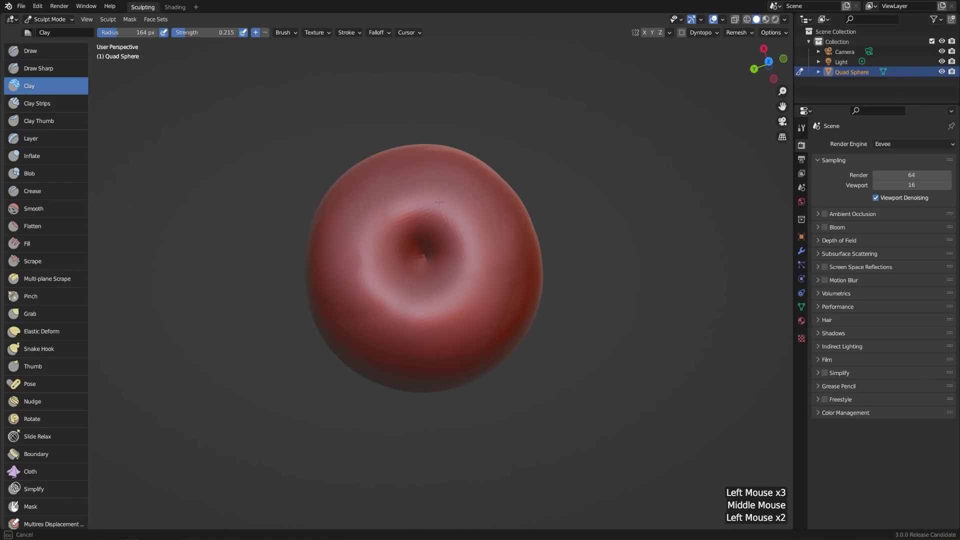
Smooth the clay build-up on the upper side of the apple's body while working around it
{"action": "middle_click_drag", "start_coordinate": [502, 290], "coordinate": [498, 234]}
{"action": "left_click_drag", "start_coordinate": [499, 269], "coordinate": [433, 300], "text": "shift"}
{"action": "left_click_drag", "start_coordinate": [506, 249], "coordinate": [407, 277], "text": "shift"}
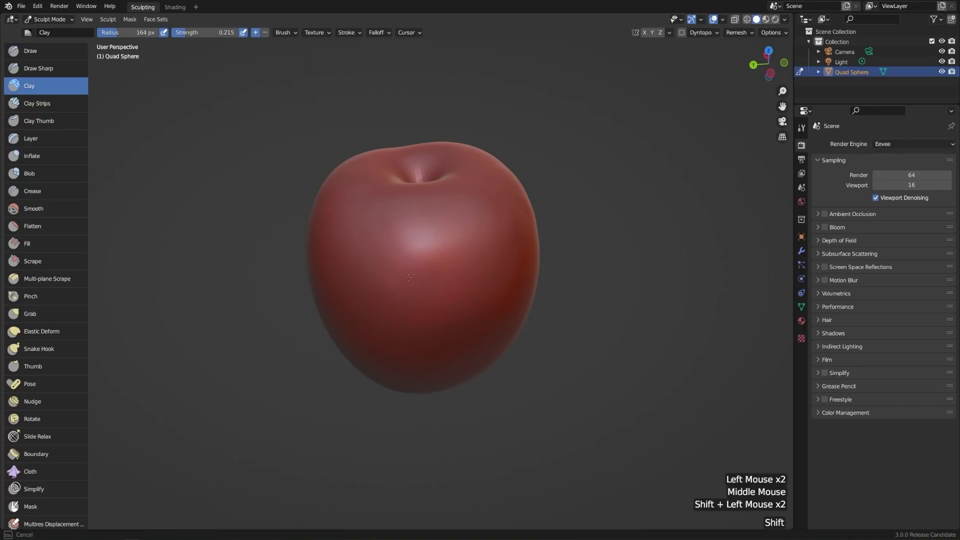
{"action": "left_click_drag", "start_coordinate": [469, 251], "coordinate": [421, 280], "text": "shift"}
{"action": "middle_click_drag", "start_coordinate": [421, 280], "coordinate": [490, 260]}
{"action": "left_click_drag", "start_coordinate": [490, 260], "coordinate": [417, 257], "text": "shift"}
{"action": "middle_click_drag", "start_coordinate": [418, 257], "coordinate": [488, 255]}
{"action": "left_click_drag", "start_coordinate": [488, 255], "coordinate": [394, 251], "text": "shift"}
Smooth the remaining sides of the apple, from the stem cavity rim down the body
{"action": "mouse_move", "coordinate": [395, 251]}
{"action": "middle_mouse_down"}
{"action": "mouse_move", "coordinate": [467, 245]}
{"action": "mouse_move", "coordinate": [351, 235]}
{"action": "middle_mouse_up"}
{"action": "left_click", "coordinate": [466, 245], "text": "shift"}
{"action": "left_click", "coordinate": [352, 235], "text": "shift"}
{"action": "left_click_drag", "start_coordinate": [352, 235], "coordinate": [387, 281], "text": "shift"}
{"action": "middle_click_drag", "start_coordinate": [389, 287], "coordinate": [399, 339]}
{"action": "left_click", "coordinate": [399, 339], "text": "shift"}
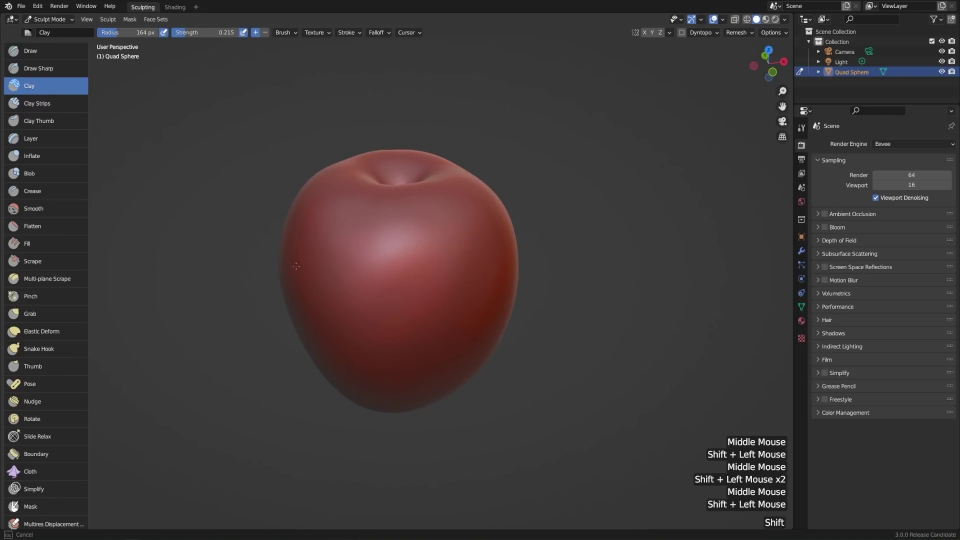
{"action": "left_click_drag", "start_coordinate": [309, 264], "coordinate": [403, 287], "text": "shift"}
Set the Clay radius to 172 px, add volume beside the stem cavity and smooth it into the sides
{"action": "left_click_drag", "start_coordinate": [419, 253], "coordinate": [394, 300]}
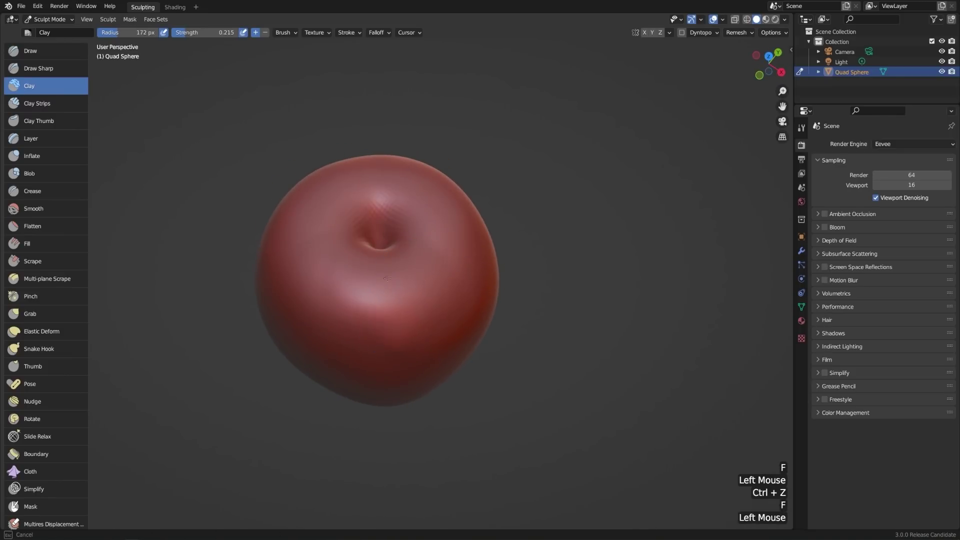
{"action": "middle_click_drag", "start_coordinate": [399, 275], "coordinate": [380, 263]}
{"action": "left_click", "coordinate": [379, 261], "text": "shift"}
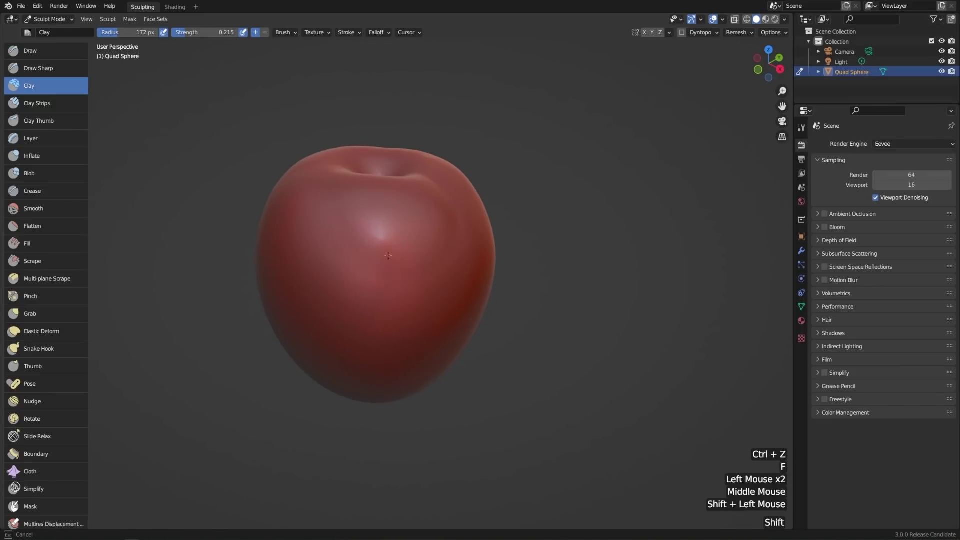
{"action": "middle_click_drag", "start_coordinate": [435, 240], "coordinate": [391, 247]}
{"action": "left_click", "coordinate": [390, 247], "text": "shift"}
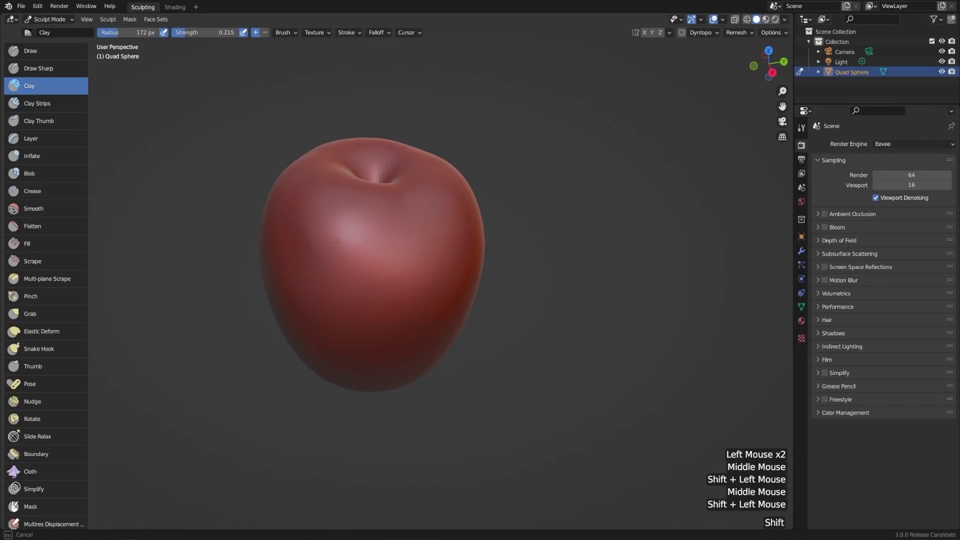
{"action": "middle_click_drag", "start_coordinate": [363, 254], "coordinate": [435, 235]}
{"action": "middle_click_drag", "start_coordinate": [458, 275], "coordinate": [450, 257]}
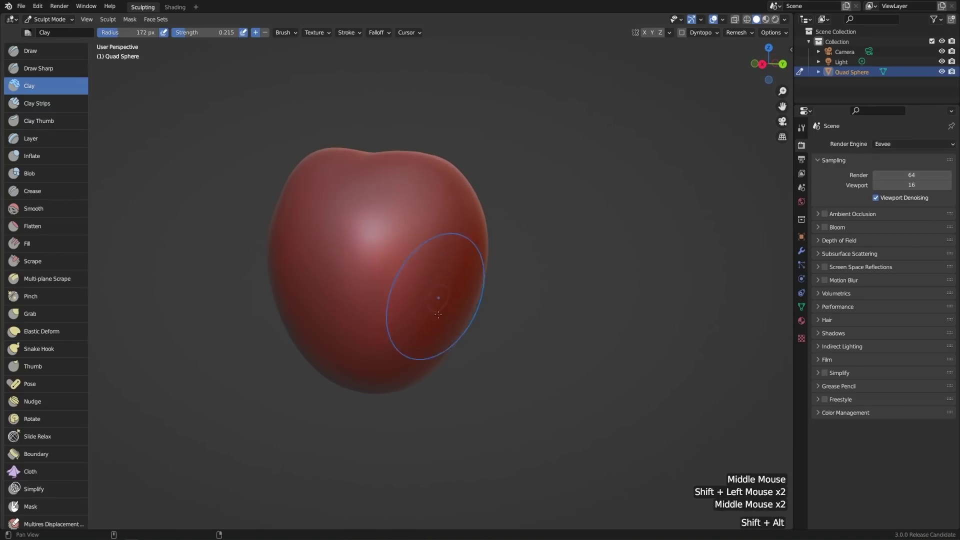
Shrink the Clay brush, set its strength to 0.346 and build up a first bump beside the bottom dimple
{"action": "middle_click_drag", "start_coordinate": [429, 345], "coordinate": [435, 255], "text": "shift"}
{"action": "middle_click_drag", "start_coordinate": [428, 315], "coordinate": [418, 213], "text": "ctrl"}
{"action": "key", "text": "f"}
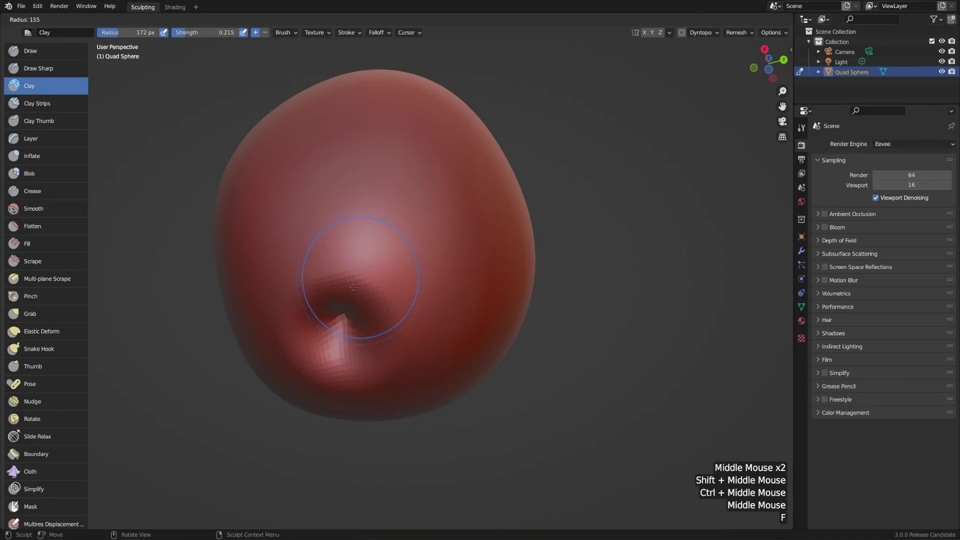
{"action": "left_click", "coordinate": [355, 301]}
{"action": "key", "text": "f"}
{"action": "left_click", "coordinate": [387, 270]}
{"action": "key", "text": "shift+f"}
{"action": "left_click", "coordinate": [356, 279]}
{"action": "mouse_move", "coordinate": [360, 290]}
{"action": "left_mouse_down"}
{"action": "mouse_move", "coordinate": [380, 218]}
{"action": "mouse_move", "coordinate": [381, 235]}
{"action": "left_mouse_up"}
{"action": "left_click_drag", "start_coordinate": [360, 283], "coordinate": [379, 235]}
{"action": "left_click_drag", "start_coordinate": [360, 283], "coordinate": [376, 246]}
{"action": "mouse_move", "coordinate": [351, 298]}
{"action": "left_mouse_down"}
{"action": "mouse_move", "coordinate": [370, 250]}
{"action": "mouse_move", "coordinate": [356, 288]}
{"action": "left_mouse_up"}
Set the Clay radius to 123 px and build up another bump outward from the bottom dimple
{"action": "key", "text": "f"}
{"action": "left_click", "coordinate": [436, 265]}
{"action": "middle_click_drag", "start_coordinate": [436, 257], "coordinate": [395, 375]}
{"action": "mouse_move", "coordinate": [395, 375]}
{"action": "left_mouse_down"}
{"action": "mouse_move", "coordinate": [483, 323]}
{"action": "mouse_move", "coordinate": [480, 332]}
{"action": "left_mouse_up"}
{"action": "left_click_drag", "start_coordinate": [402, 336], "coordinate": [460, 332]}
{"action": "left_click_drag", "start_coordinate": [407, 345], "coordinate": [462, 340]}
{"action": "left_click_drag", "start_coordinate": [410, 350], "coordinate": [457, 345]}
Add Clay ridges radiating from the bottom dimple down along the apple's side
{"action": "middle_click_drag", "start_coordinate": [425, 349], "coordinate": [477, 292]}
{"action": "left_click_drag", "start_coordinate": [445, 331], "coordinate": [519, 344]}
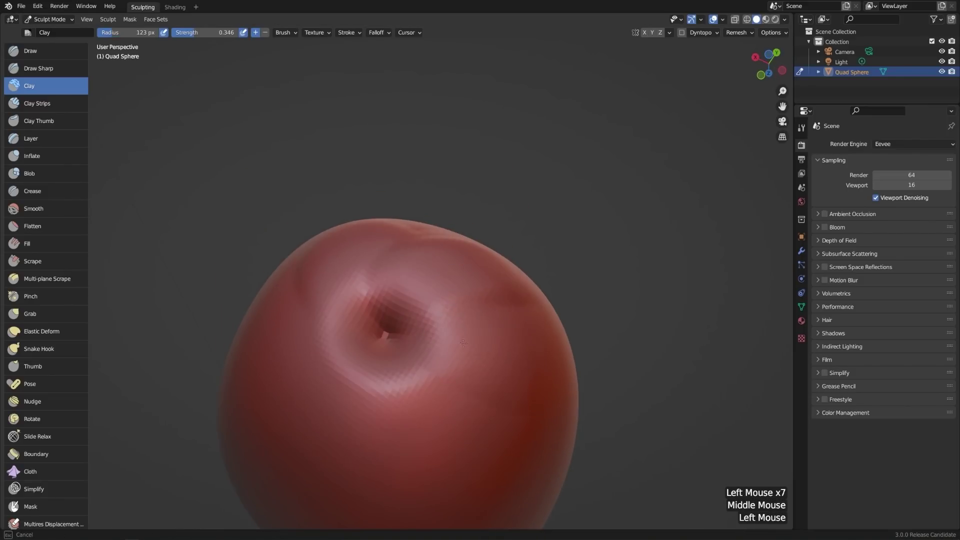
{"action": "left_click_drag", "start_coordinate": [460, 338], "coordinate": [412, 339]}
{"action": "mouse_move", "coordinate": [469, 357]}
{"action": "left_mouse_down"}
{"action": "mouse_move", "coordinate": [482, 375]}
{"action": "mouse_move", "coordinate": [380, 386]}
{"action": "mouse_move", "coordinate": [378, 480]}
{"action": "left_mouse_up"}
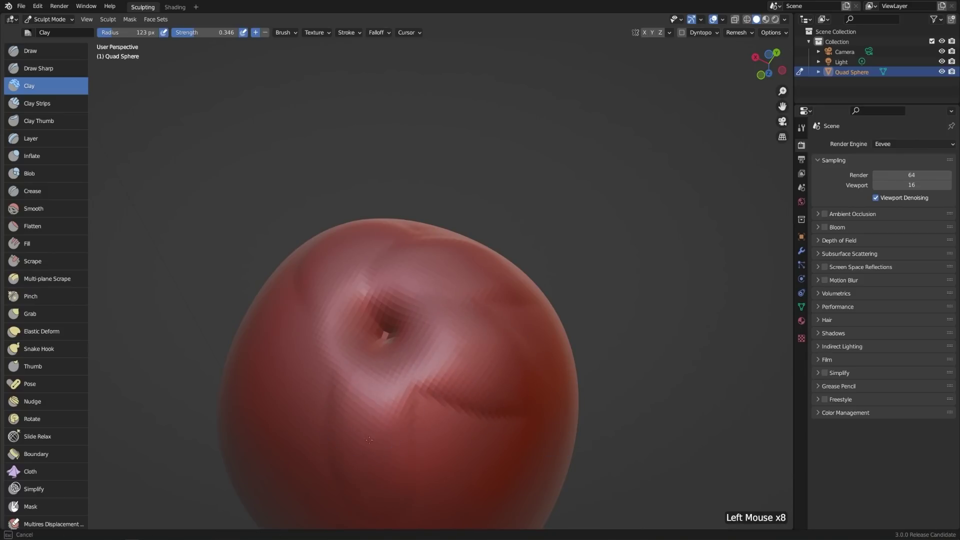
{"action": "left_click_drag", "start_coordinate": [374, 379], "coordinate": [351, 493]}
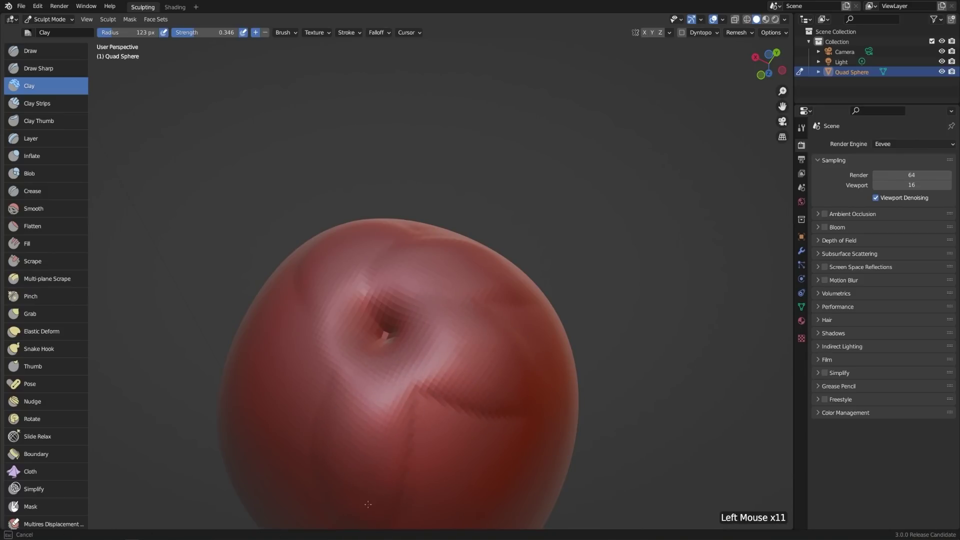
{"action": "left_click_drag", "start_coordinate": [251, 367], "coordinate": [365, 400]}
Build up more Clay bumps around the next side of the bottom dimple
{"action": "middle_click_drag", "start_coordinate": [365, 400], "coordinate": [380, 347]}
{"action": "left_click_drag", "start_coordinate": [380, 360], "coordinate": [365, 383]}
{"action": "mouse_move", "coordinate": [395, 380]}
{"action": "left_mouse_down"}
{"action": "mouse_move", "coordinate": [360, 387]}
{"action": "mouse_move", "coordinate": [388, 391]}
{"action": "mouse_move", "coordinate": [303, 405]}
{"action": "left_mouse_up"}
{"action": "left_click_drag", "start_coordinate": [280, 363], "coordinate": [350, 366]}
{"action": "middle_click_drag", "start_coordinate": [371, 369], "coordinate": [428, 369]}
{"action": "left_click_drag", "start_coordinate": [420, 365], "coordinate": [380, 342]}
Complete the ring of bumps with Clay strokes on the remaining sides of the bottom dimple
{"action": "mouse_move", "coordinate": [387, 342]}
{"action": "middle_mouse_down", "text": "ctrl"}
{"action": "mouse_move", "coordinate": [391, 363]}
{"action": "mouse_move", "coordinate": [403, 332]}
{"action": "mouse_move", "coordinate": [382, 275]}
{"action": "middle_mouse_up", "text": "ctrl"}
{"action": "left_click", "coordinate": [402, 332]}
{"action": "left_click", "coordinate": [382, 275]}
{"action": "left_click_drag", "start_coordinate": [382, 275], "coordinate": [411, 342]}
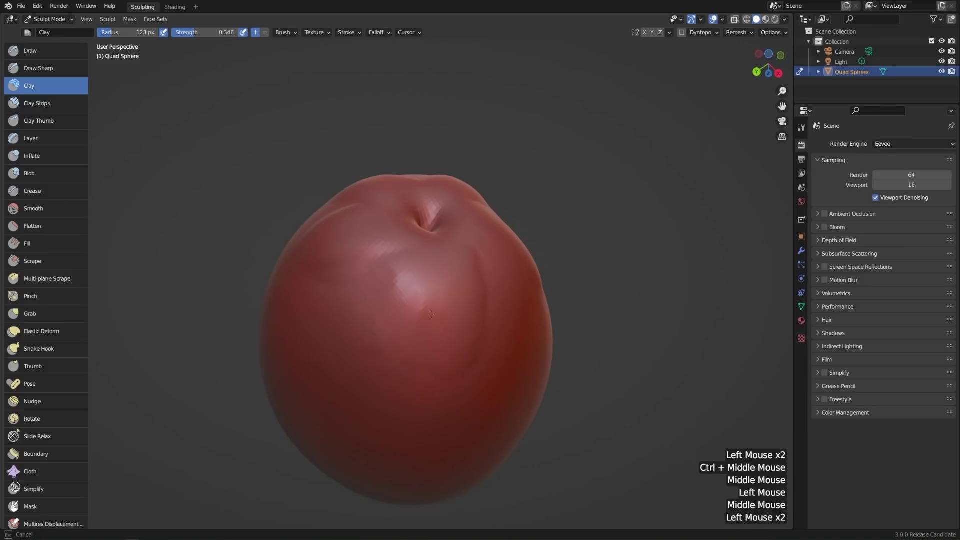
{"action": "middle_click_drag", "start_coordinate": [357, 317], "coordinate": [437, 310]}
{"action": "left_click_drag", "start_coordinate": [363, 290], "coordinate": [375, 343]}
{"action": "mouse_move", "coordinate": [431, 295]}
{"action": "middle_mouse_down"}
{"action": "mouse_move", "coordinate": [432, 282]}
{"action": "mouse_move", "coordinate": [434, 315]}
{"action": "middle_mouse_up"}
{"action": "left_click_drag", "start_coordinate": [383, 257], "coordinate": [375, 315]}
Smooth the Clay bumps and ridges below the bottom dimple and along the neighbouring sides of the apple
{"action": "middle_click_drag", "start_coordinate": [441, 299], "coordinate": [431, 270]}
{"action": "left_click_drag", "start_coordinate": [426, 313], "coordinate": [427, 315], "text": "shift"}
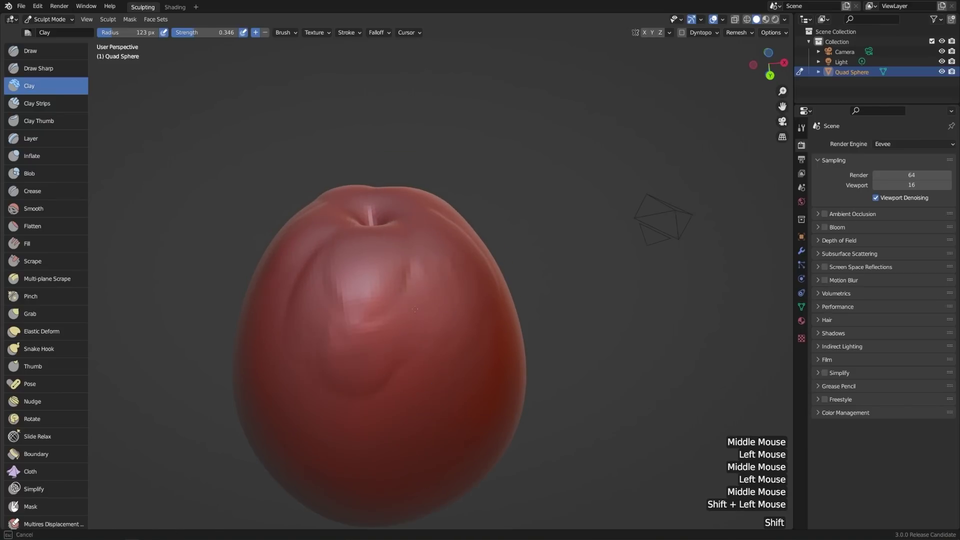
{"action": "left_click_drag", "start_coordinate": [355, 325], "coordinate": [343, 295], "text": "shift"}
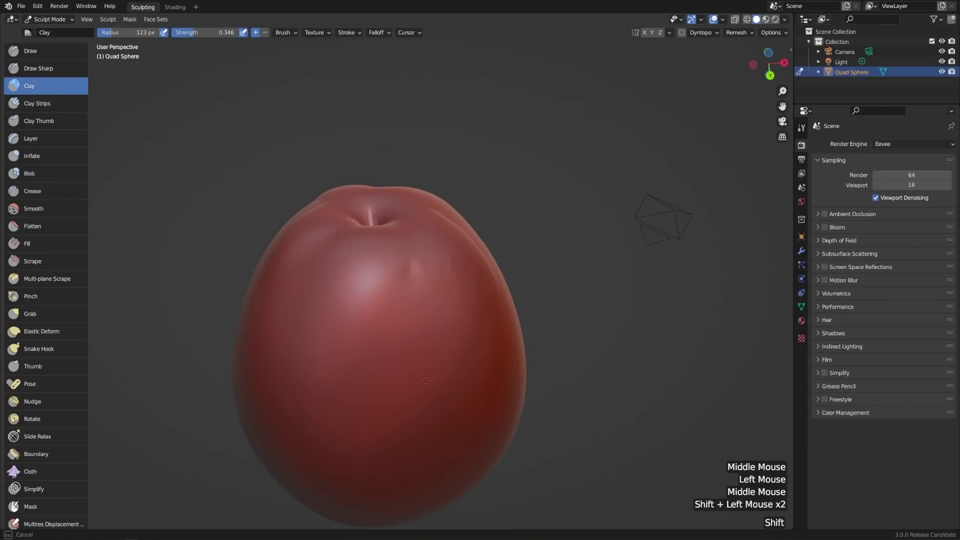
{"action": "left_click_drag", "start_coordinate": [412, 391], "coordinate": [440, 375], "text": "shift"}
{"action": "middle_click_drag", "start_coordinate": [440, 375], "coordinate": [482, 350]}
{"action": "left_click", "coordinate": [487, 347], "text": "shift"}
{"action": "mouse_move", "coordinate": [473, 409]}
{"action": "middle_mouse_down"}
{"action": "mouse_move", "coordinate": [460, 364]}
{"action": "mouse_move", "coordinate": [414, 427]}
{"action": "middle_mouse_up"}
{"action": "left_click", "coordinate": [460, 364], "text": "shift"}
{"action": "left_click", "coordinate": [414, 426], "text": "shift"}
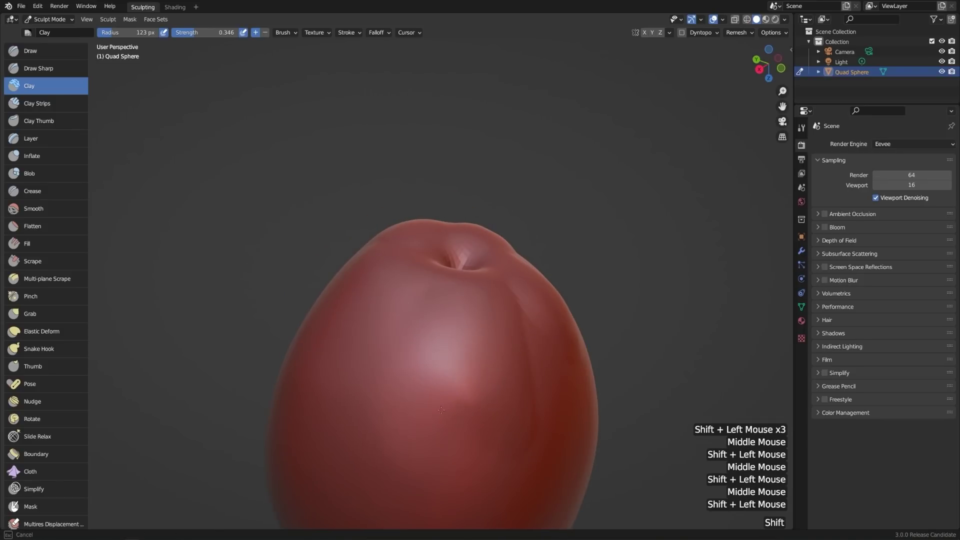
Smooth the raised bumps on the remaining sides around the bottom dimple
{"action": "middle_click_drag", "start_coordinate": [476, 439], "coordinate": [514, 352]}
{"action": "left_click", "coordinate": [513, 351], "text": "shift"}
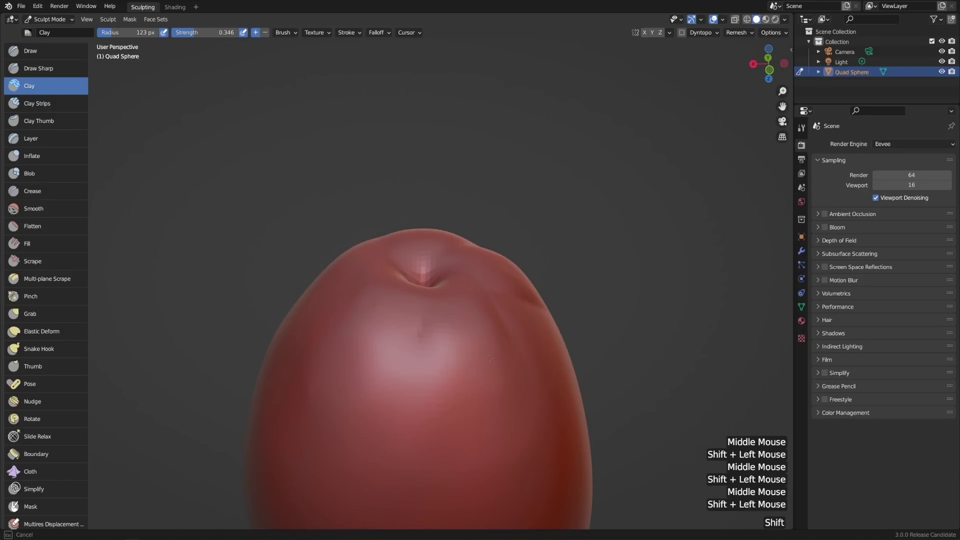
{"action": "middle_click_drag", "start_coordinate": [431, 342], "coordinate": [467, 386]}
{"action": "left_click_drag", "start_coordinate": [467, 386], "coordinate": [431, 357], "text": "shift"}
{"action": "middle_click_drag", "start_coordinate": [430, 358], "coordinate": [484, 341]}
{"action": "left_click", "coordinate": [520, 362], "text": "shift"}
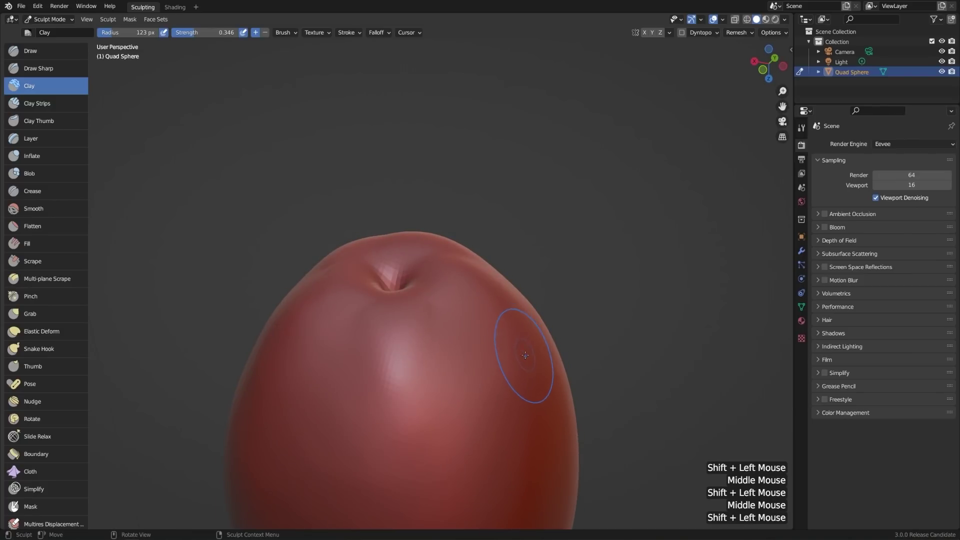
Set the Crease brush radius to 49 px and carve narrow creases from the bottom dimple down the apple's side
{"action": "left_click", "coordinate": [52, 192]}
{"action": "key", "text": "f"}
{"action": "left_click", "coordinate": [378, 302]}
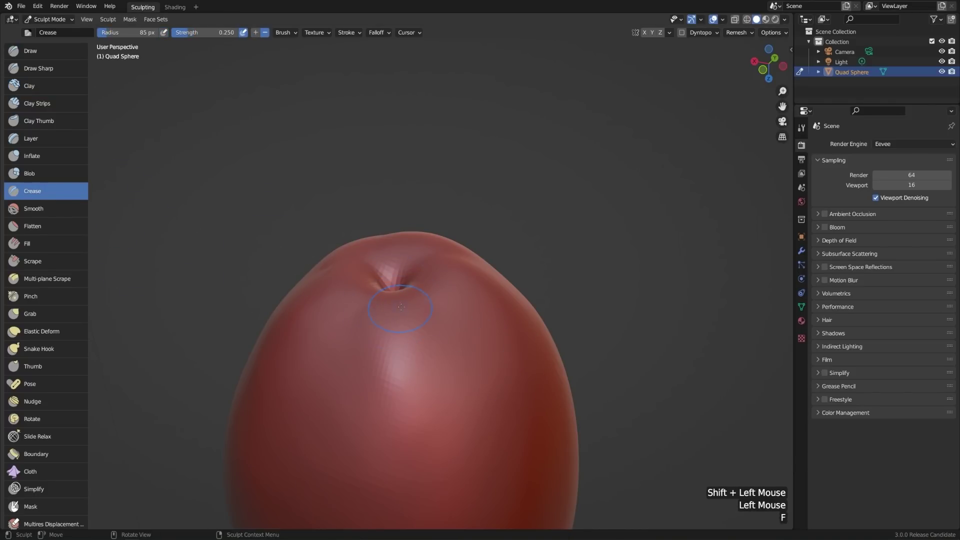
{"action": "key", "text": "f"}
{"action": "left_click", "coordinate": [410, 300]}
{"action": "middle_click_drag", "start_coordinate": [410, 300], "coordinate": [431, 322]}
{"action": "left_click_drag", "start_coordinate": [382, 369], "coordinate": [382, 395]}
{"action": "left_click_drag", "start_coordinate": [395, 336], "coordinate": [384, 393]}
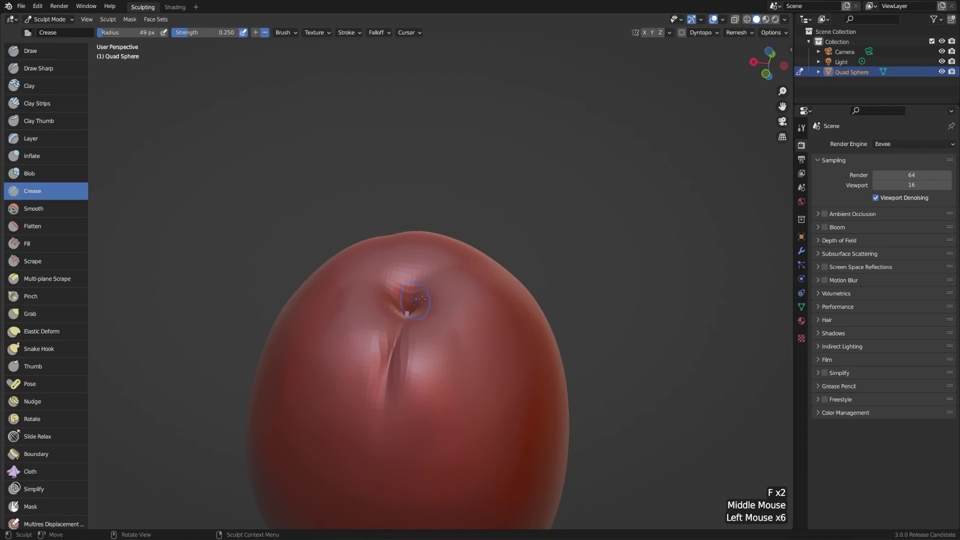
Add short Crease strokes at the bottom dimple and soften the creases below and around it with smoothing strokes
{"action": "middle_click_drag", "start_coordinate": [415, 300], "coordinate": [411, 314]}
{"action": "mouse_move", "coordinate": [400, 340]}
{"action": "left_mouse_down"}
{"action": "mouse_move", "coordinate": [388, 374]}
{"action": "mouse_move", "coordinate": [386, 357]}
{"action": "mouse_move", "coordinate": [379, 440]}
{"action": "left_mouse_up"}
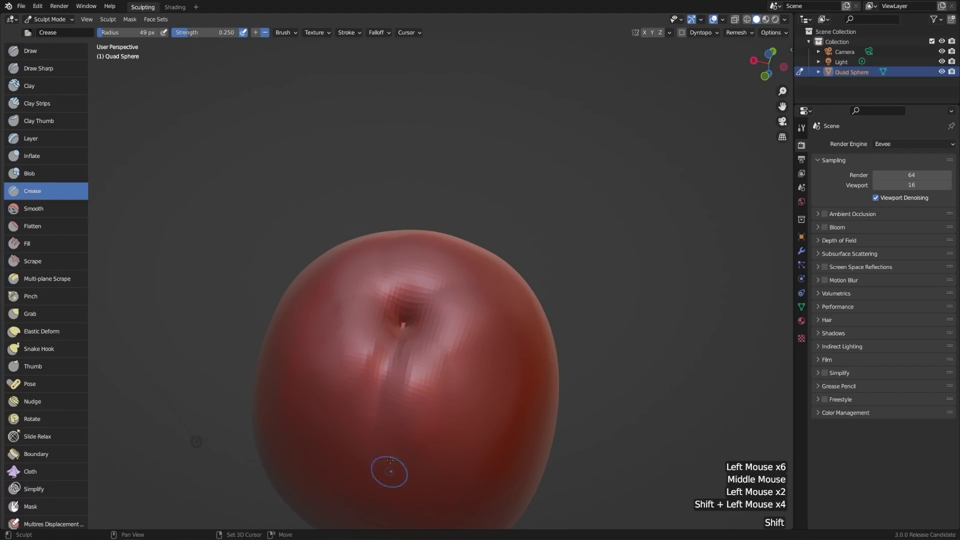
{"action": "middle_click_drag", "start_coordinate": [386, 493], "coordinate": [415, 506]}
{"action": "mouse_move", "coordinate": [406, 328]}
{"action": "left_mouse_down"}
{"action": "mouse_move", "coordinate": [361, 344]}
{"action": "mouse_move", "coordinate": [398, 329]}
{"action": "mouse_move", "coordinate": [384, 354]}
{"action": "mouse_move", "coordinate": [387, 332]}
{"action": "left_mouse_up"}
{"action": "left_click_drag", "start_coordinate": [387, 282], "coordinate": [425, 314]}
{"action": "mouse_move", "coordinate": [398, 277]}
{"action": "left_mouse_down", "text": "shift"}
{"action": "mouse_move", "coordinate": [387, 285]}
{"action": "mouse_move", "coordinate": [420, 312]}
{"action": "left_mouse_up", "text": "shift"}
{"action": "left_click_drag", "start_coordinate": [394, 292], "coordinate": [420, 313]}
Increase the brush radius to 104 px and smooth the rim of the bottom dimple
{"action": "middle_click_drag", "start_coordinate": [405, 320], "coordinate": [482, 310]}
{"action": "left_click_drag", "start_coordinate": [400, 300], "coordinate": [358, 332], "text": "shift"}
{"action": "key", "text": "f"}
{"action": "left_click", "coordinate": [425, 313]}
{"action": "left_click_drag", "start_coordinate": [403, 300], "coordinate": [447, 333], "text": "shift"}
Carve broader creases outward from the bottom dimple on two more sides and smooth their edges
{"action": "middle_click_drag", "start_coordinate": [477, 274], "coordinate": [398, 295]}
{"action": "mouse_move", "coordinate": [425, 313]}
{"action": "left_mouse_down"}
{"action": "mouse_move", "coordinate": [467, 259]}
{"action": "mouse_move", "coordinate": [520, 294]}
{"action": "left_mouse_up"}
{"action": "left_click_drag", "start_coordinate": [468, 268], "coordinate": [445, 283], "text": "shift"}
{"action": "left_click_drag", "start_coordinate": [447, 280], "coordinate": [515, 315], "text": "shift"}
{"action": "middle_click_drag", "start_coordinate": [515, 317], "coordinate": [477, 285]}
{"action": "mouse_move", "coordinate": [406, 322]}
{"action": "left_mouse_down"}
{"action": "mouse_move", "coordinate": [456, 366]}
{"action": "mouse_move", "coordinate": [493, 417]}
{"action": "left_mouse_up"}
{"action": "left_click", "coordinate": [493, 417]}
{"action": "left_click", "coordinate": [520, 442]}
{"action": "mouse_move", "coordinate": [467, 380]}
{"action": "left_mouse_down", "text": "shift"}
{"action": "mouse_move", "coordinate": [435, 338]}
{"action": "mouse_move", "coordinate": [509, 418]}
{"action": "left_mouse_up", "text": "shift"}
{"action": "left_click_drag", "start_coordinate": [509, 418], "coordinate": [447, 427], "text": "shift"}
Smooth the crease ends on the apple's sides next to the dimple
{"action": "mouse_move", "coordinate": [479, 324]}
{"action": "middle_mouse_down", "text": "ctrl"}
{"action": "mouse_move", "coordinate": [455, 300]}
{"action": "mouse_move", "coordinate": [444, 255]}
{"action": "mouse_move", "coordinate": [435, 311]}
{"action": "middle_mouse_up", "text": "ctrl"}
{"action": "mouse_move", "coordinate": [435, 310]}
{"action": "left_mouse_down", "text": "shift"}
{"action": "mouse_move", "coordinate": [379, 240]}
{"action": "mouse_move", "coordinate": [389, 244]}
{"action": "left_mouse_up", "text": "shift"}
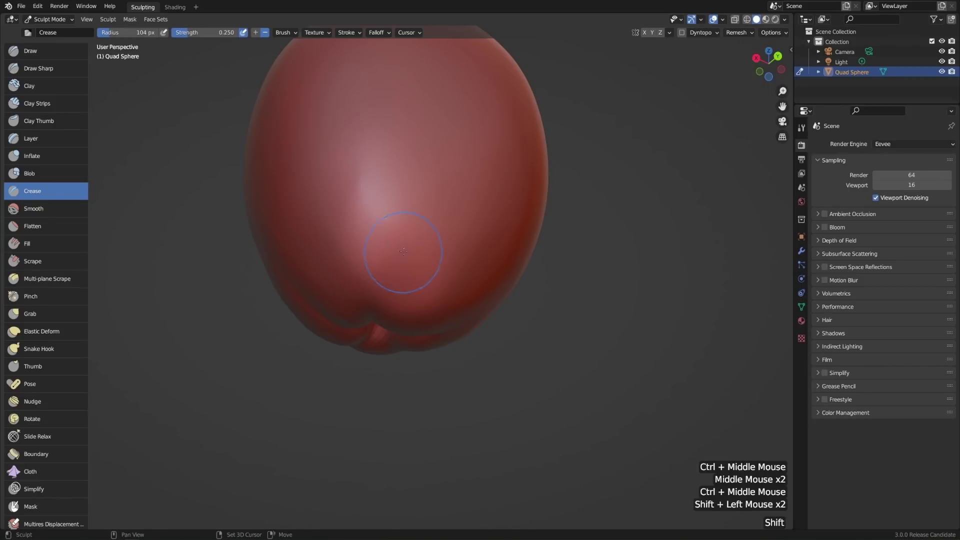
{"action": "middle_click_drag", "start_coordinate": [499, 260], "coordinate": [390, 240]}
{"action": "left_click_drag", "start_coordinate": [390, 240], "coordinate": [344, 220], "text": "shift"}
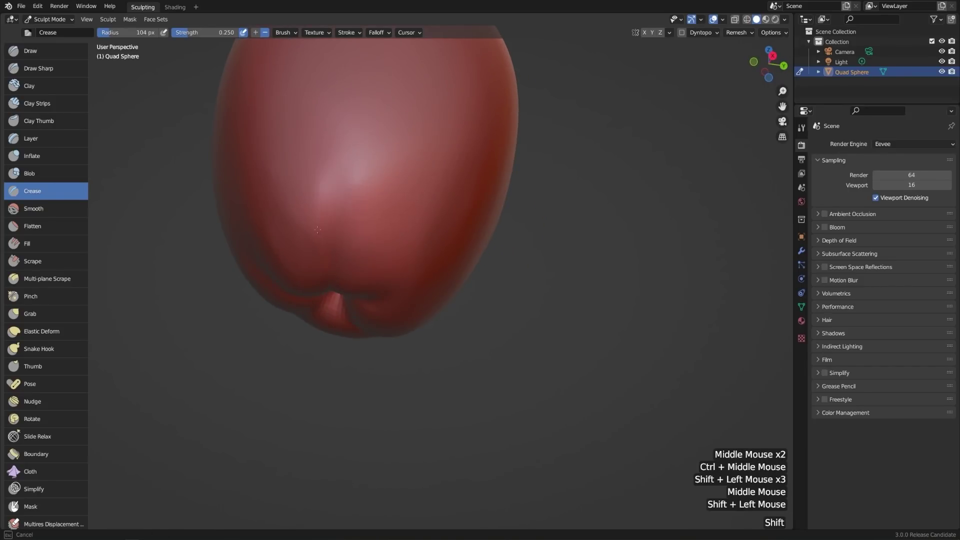
{"action": "left_click_drag", "start_coordinate": [275, 176], "coordinate": [280, 180], "text": "shift"}
Switch to the Smooth brush with a 197 px radius and 0.435 strength, and even out the sides near the dimple
{"action": "key", "text": "f"}
{"action": "left_click", "coordinate": [470, 237]}
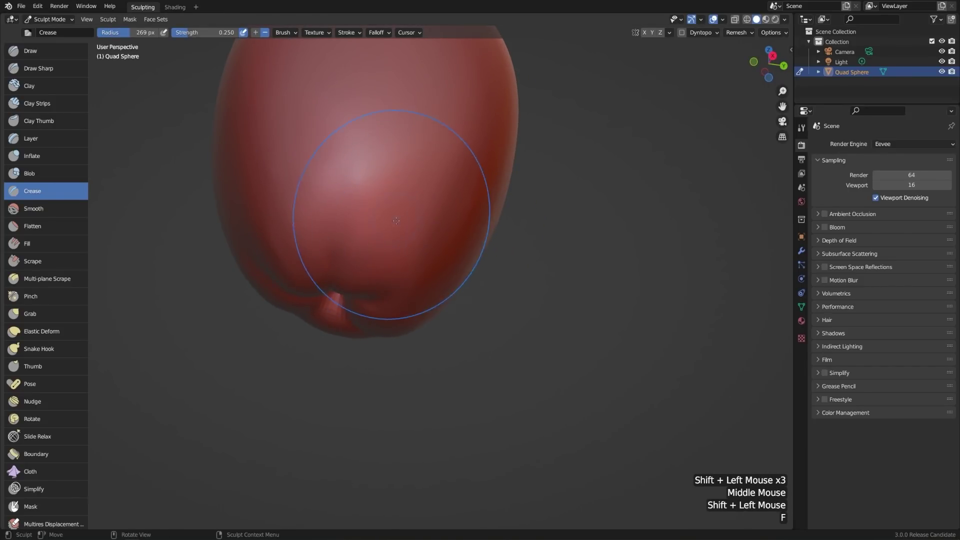
{"action": "key", "text": "f"}
{"action": "left_click", "coordinate": [304, 180]}
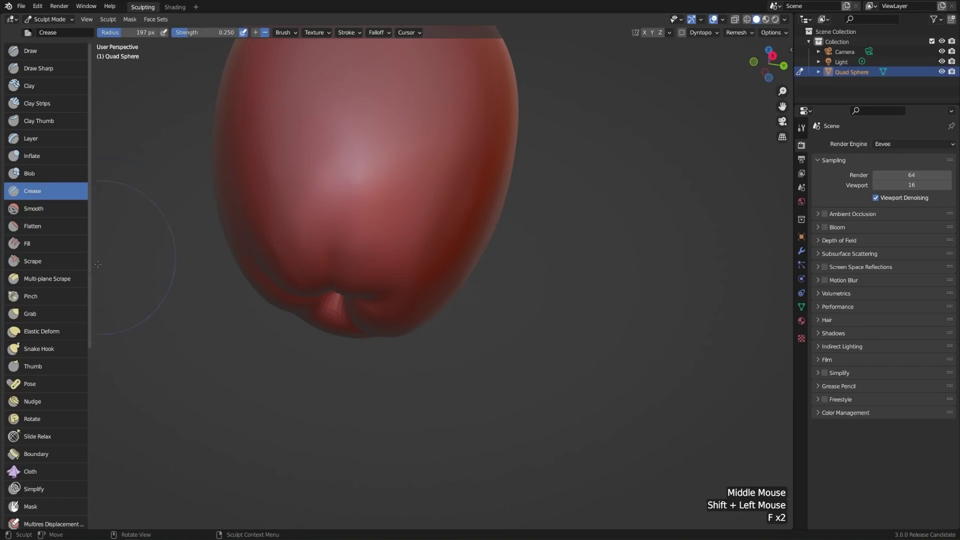
{"action": "left_click", "coordinate": [70, 209]}
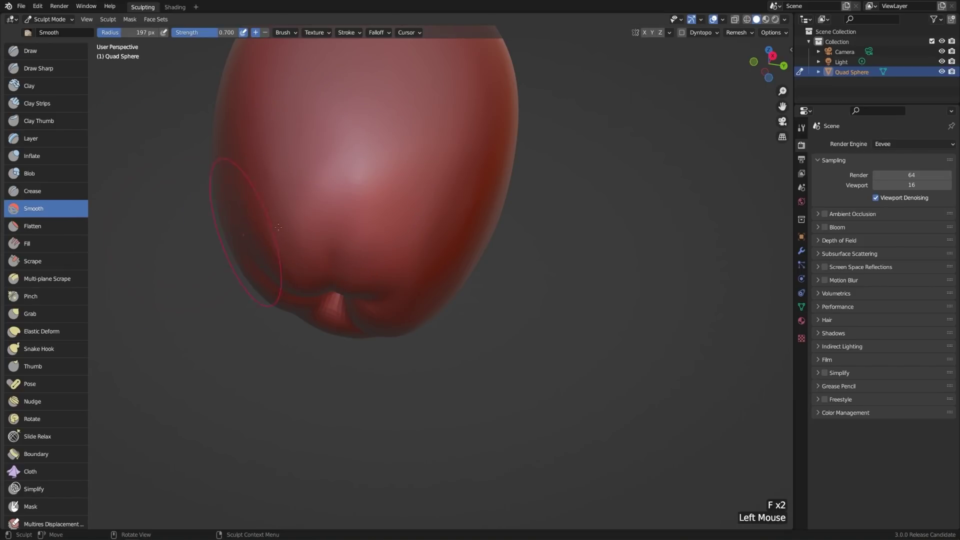
{"action": "key", "text": "shift+f"}
{"action": "left_click", "coordinate": [370, 171]}
{"action": "middle_click_drag", "start_coordinate": [370, 171], "coordinate": [463, 226]}
{"action": "left_click_drag", "start_coordinate": [337, 202], "coordinate": [337, 202]}
{"action": "left_click_drag", "start_coordinate": [432, 179], "coordinate": [361, 211]}
{"action": "middle_click_drag", "start_coordinate": [362, 211], "coordinate": [418, 218]}
{"action": "left_click_drag", "start_coordinate": [385, 200], "coordinate": [467, 173]}
Smooth the remaining uneven areas around the apple with the same large Smooth brush
{"action": "mouse_move", "coordinate": [338, 113]}
{"action": "middle_mouse_down", "text": "ctrl"}
{"action": "mouse_move", "coordinate": [343, 210]}
{"action": "mouse_move", "coordinate": [400, 270]}
{"action": "middle_mouse_up", "text": "ctrl"}
{"action": "middle_click_drag", "start_coordinate": [400, 270], "coordinate": [401, 223], "text": "ctrl"}
{"action": "left_click_drag", "start_coordinate": [401, 223], "coordinate": [410, 210]}
{"action": "middle_click_drag", "start_coordinate": [410, 210], "coordinate": [477, 225]}
{"action": "mouse_move", "coordinate": [477, 225]}
{"action": "left_mouse_down"}
{"action": "mouse_move", "coordinate": [405, 265]}
{"action": "mouse_move", "coordinate": [477, 246]}
{"action": "left_mouse_up"}
{"action": "mouse_move", "coordinate": [477, 246]}
{"action": "middle_mouse_down", "text": "ctrl"}
{"action": "mouse_move", "coordinate": [475, 320]}
{"action": "mouse_move", "coordinate": [310, 197]}
{"action": "mouse_move", "coordinate": [557, 265]}
{"action": "mouse_move", "coordinate": [461, 273]}
{"action": "mouse_move", "coordinate": [463, 239]}
{"action": "middle_mouse_up", "text": "ctrl"}
{"action": "left_click_drag", "start_coordinate": [463, 239], "coordinate": [505, 270]}
{"action": "middle_click_drag", "start_coordinate": [558, 295], "coordinate": [522, 302]}
In the right view, set the Elastic Deform radius to 183 px and even out the apple's bottom lobes and lower edge
{"action": "key", "text": "KP_1"}
{"action": "key", "text": "KP_3"}
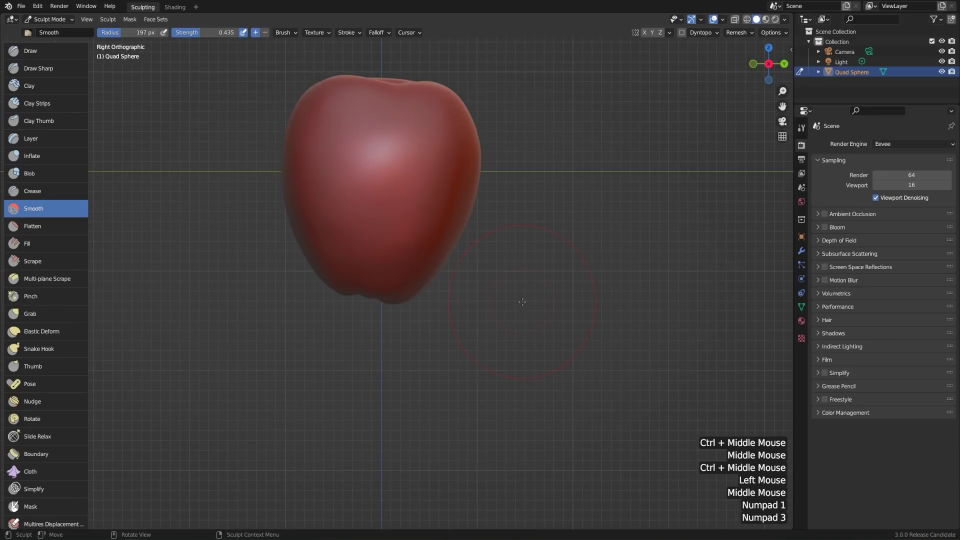
{"action": "left_click", "coordinate": [41, 331]}
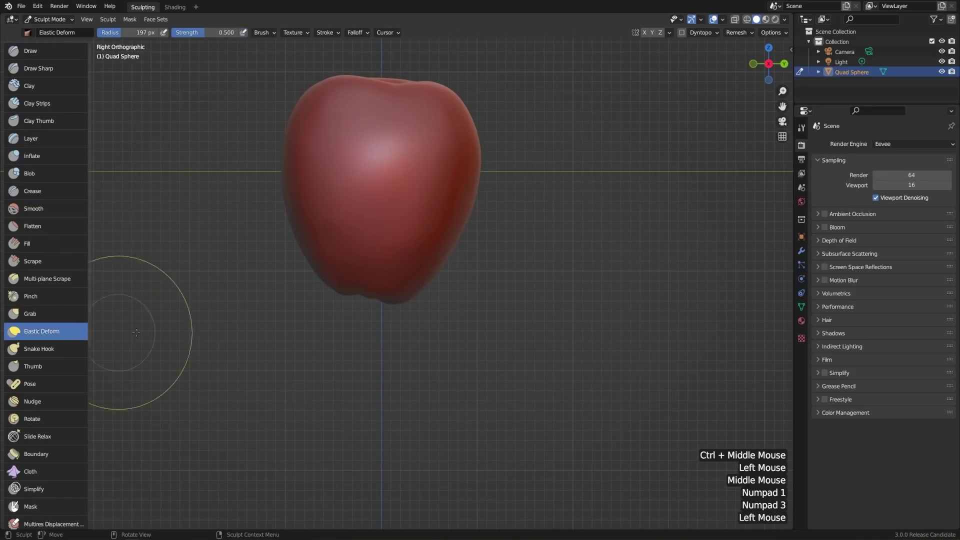
{"action": "key", "text": "f"}
{"action": "left_click", "coordinate": [409, 287]}
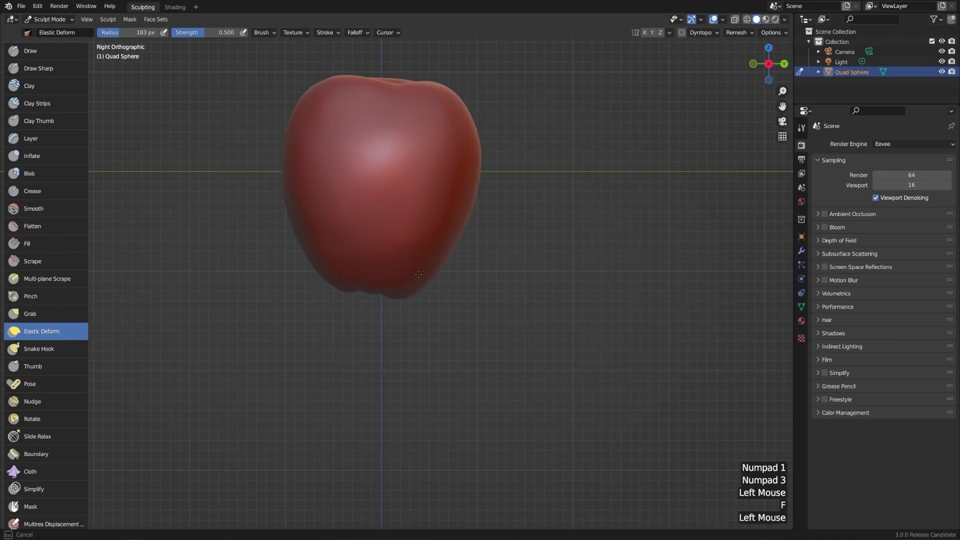
{"action": "left_click_drag", "start_coordinate": [334, 275], "coordinate": [338, 290]}
{"action": "left_click_drag", "start_coordinate": [415, 298], "coordinate": [430, 284]}
{"action": "left_click_drag", "start_coordinate": [448, 233], "coordinate": [449, 236]}
Push the upper shoulder and both sides of the apple slightly inward with Elastic Deform in the right view
{"action": "left_click_drag", "start_coordinate": [287, 167], "coordinate": [298, 177]}
{"action": "left_click_drag", "start_coordinate": [317, 82], "coordinate": [322, 93]}
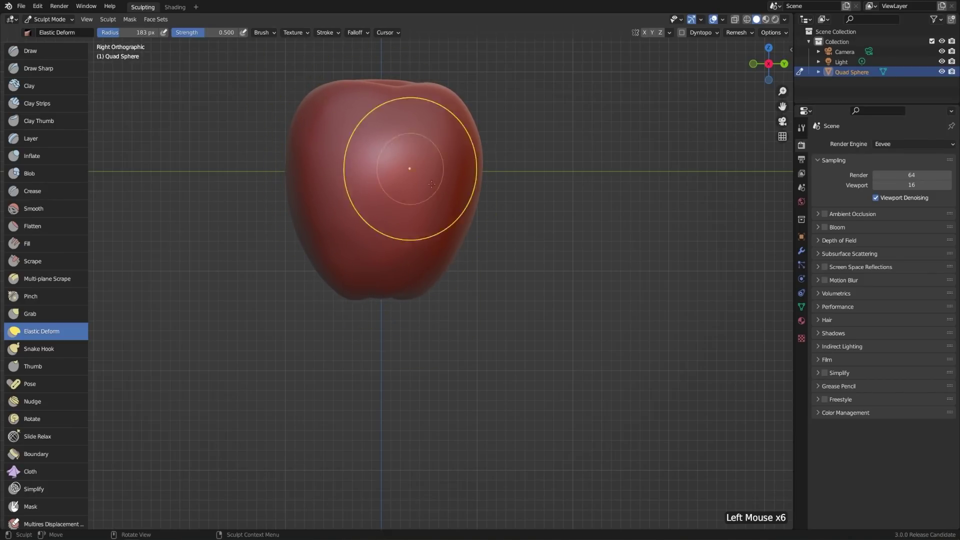
{"action": "left_click_drag", "start_coordinate": [488, 172], "coordinate": [472, 181]}
{"action": "key", "text": "KP_3"}
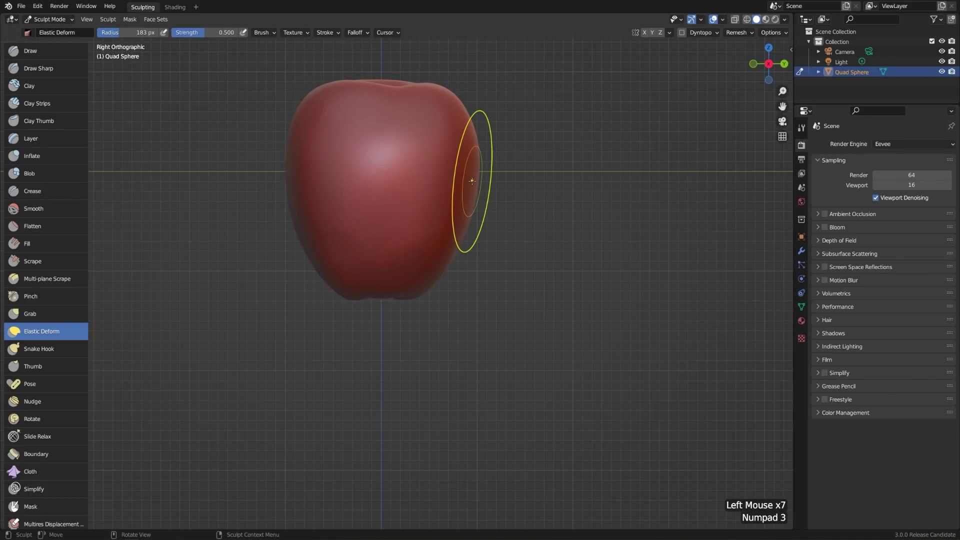
Adjust the bottom edge and the upper shoulder of the apple with Elastic Deform in the front view
{"action": "key", "text": "KP_1"}
{"action": "left_click_drag", "start_coordinate": [418, 295], "coordinate": [419, 291]}
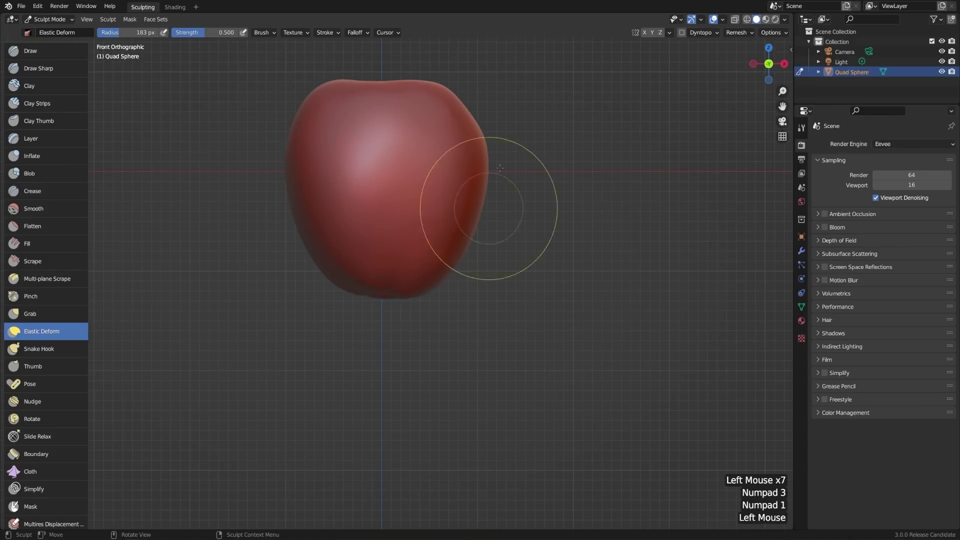
{"action": "left_click_drag", "start_coordinate": [462, 113], "coordinate": [468, 101]}
{"action": "middle_click_drag", "start_coordinate": [537, 339], "coordinate": [542, 352], "text": "ctrl"}
{"action": "mouse_move", "coordinate": [549, 308]}
{"action": "middle_mouse_down"}
{"action": "mouse_move", "coordinate": [475, 300]}
{"action": "mouse_move", "coordinate": [461, 325]}
{"action": "mouse_move", "coordinate": [467, 300]}
{"action": "middle_mouse_up"}
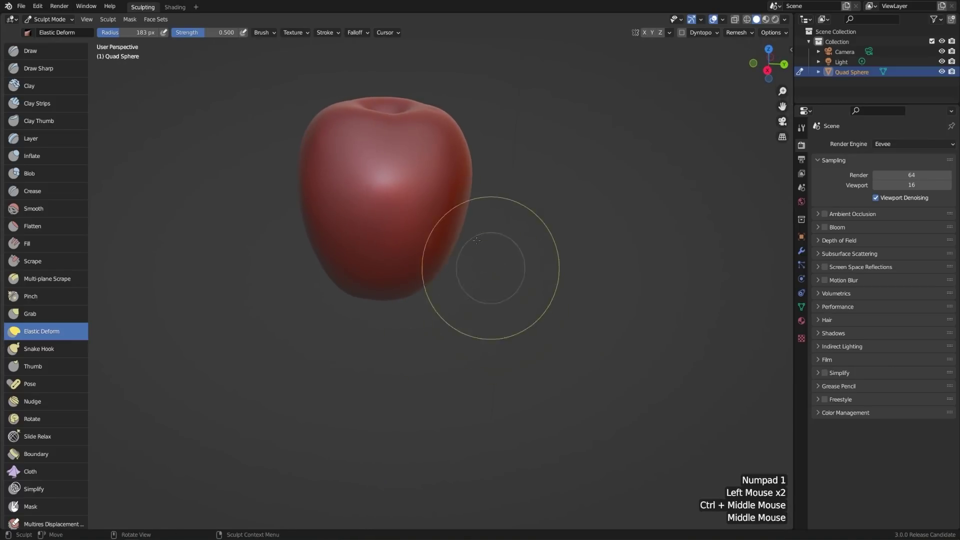
Smooth the apple's upper side and nudge its surrounding sides into an uneven, natural shape with Elastic Deform
{"action": "mouse_move", "coordinate": [332, 128]}
{"action": "left_mouse_down", "text": "shift"}
{"action": "mouse_move", "coordinate": [345, 170]}
{"action": "mouse_move", "coordinate": [380, 200]}
{"action": "left_mouse_up", "text": "shift"}
{"action": "middle_click_drag", "start_coordinate": [520, 205], "coordinate": [423, 196]}
{"action": "left_click_drag", "start_coordinate": [405, 214], "coordinate": [425, 222]}
{"action": "middle_click_drag", "start_coordinate": [455, 234], "coordinate": [373, 208]}
{"action": "left_click_drag", "start_coordinate": [373, 208], "coordinate": [347, 200]}
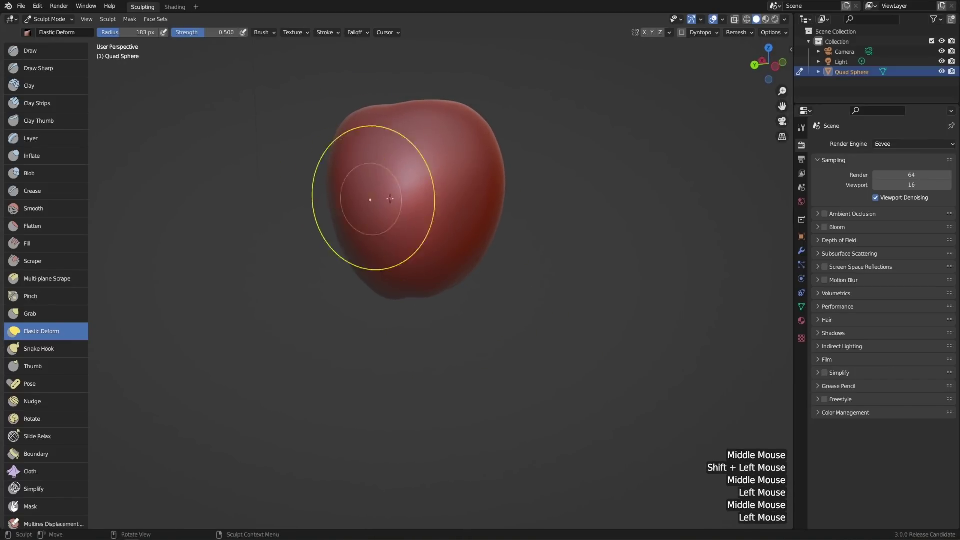
{"action": "middle_click_drag", "start_coordinate": [468, 235], "coordinate": [475, 225]}
{"action": "mouse_move", "coordinate": [474, 225]}
{"action": "left_mouse_down"}
{"action": "mouse_move", "coordinate": [490, 153]}
{"action": "mouse_move", "coordinate": [478, 172]}
{"action": "left_mouse_up"}
{"action": "left_click_drag", "start_coordinate": [478, 175], "coordinate": [478, 230]}
{"action": "mouse_move", "coordinate": [478, 230]}
{"action": "middle_mouse_down"}
{"action": "mouse_move", "coordinate": [529, 246]}
{"action": "mouse_move", "coordinate": [511, 245]}
{"action": "middle_mouse_up"}
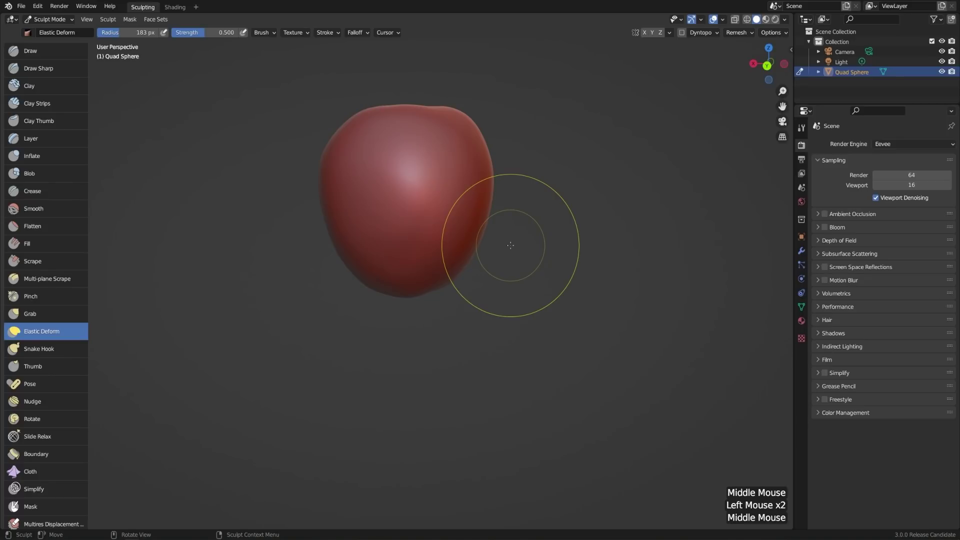
Switch to Object Mode and add a mesh circle from the front view
{"action": "left_click", "coordinate": [49, 19]}
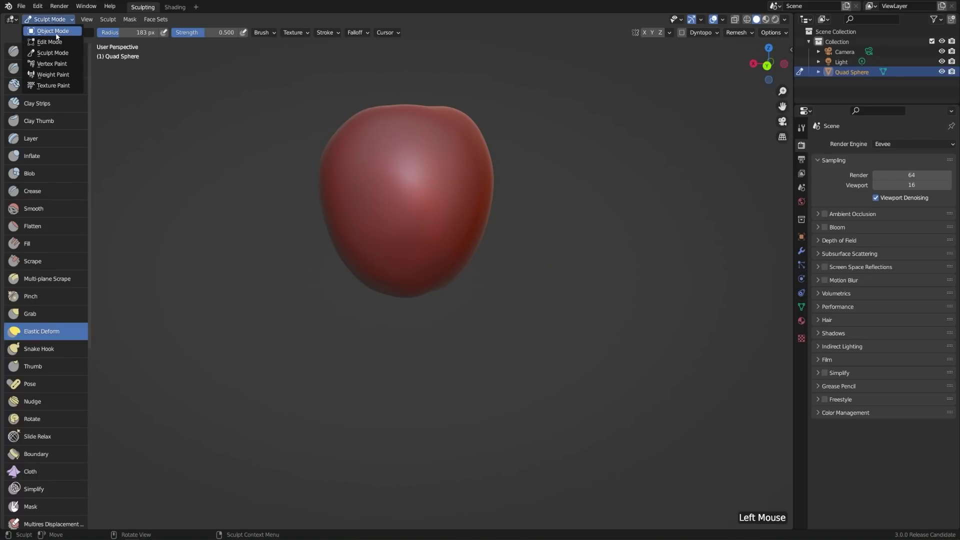
{"action": "left_click", "coordinate": [47, 31]}
{"action": "middle_click_drag", "start_coordinate": [379, 176], "coordinate": [540, 251], "text": "shift"}
{"action": "key", "text": "KP_1"}
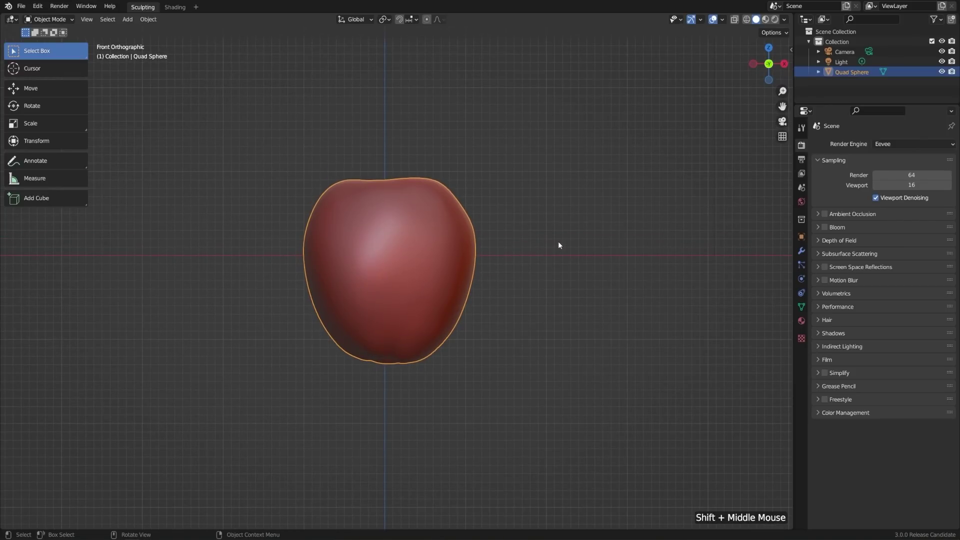
{"action": "key", "text": "shift+a"}
{"action": "mouse_move", "coordinate": [559, 244]}
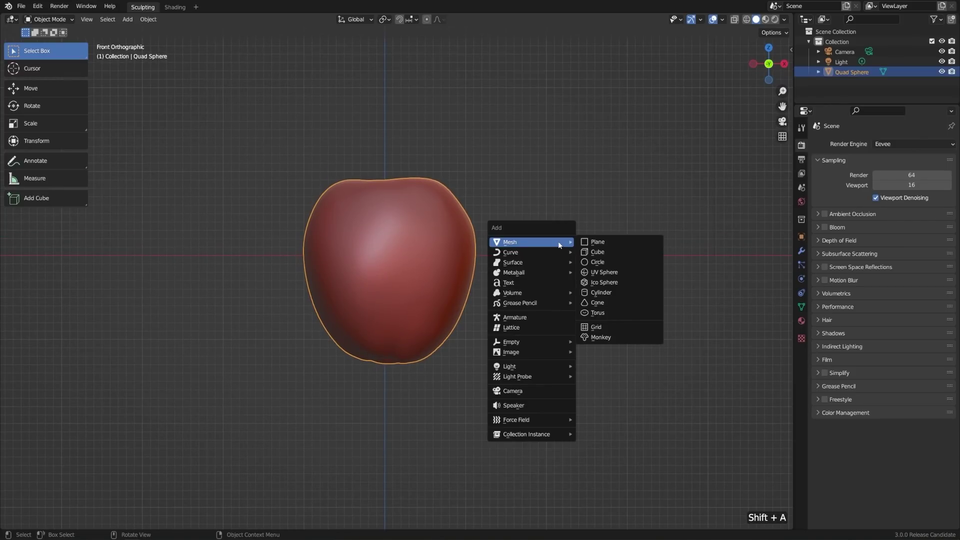
{"action": "left_click", "coordinate": [607, 262]}
Display the scene in wireframe and set the new circle's vertex count to 6
{"action": "middle_click_drag", "start_coordinate": [606, 260], "coordinate": [497, 265]}
{"action": "scroll", "coordinate": [497, 265], "scroll_direction": "up", "scroll_amount": 2}
{"action": "scroll", "coordinate": [498, 269], "scroll_direction": "up", "scroll_amount": 1}
{"action": "key", "text": "z"}
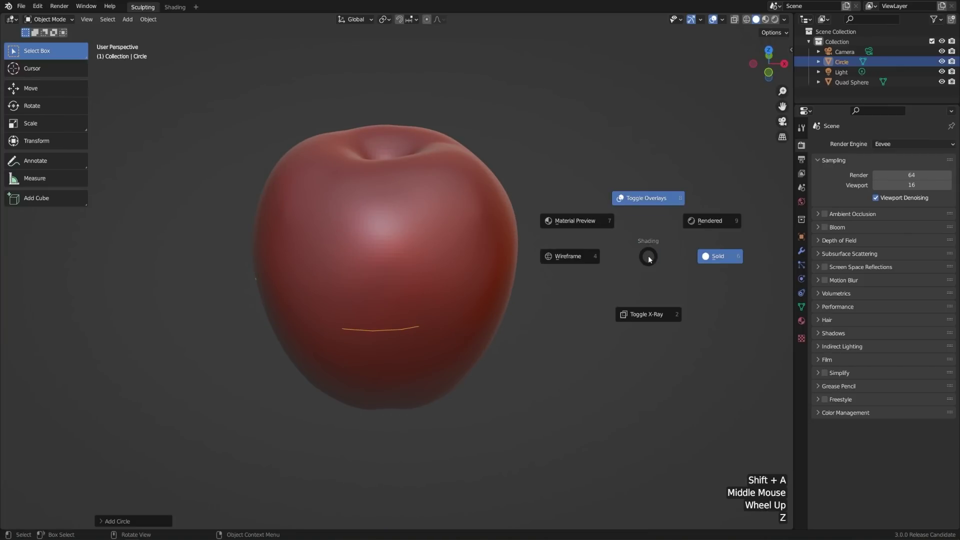
{"action": "left_click", "coordinate": [573, 262]}
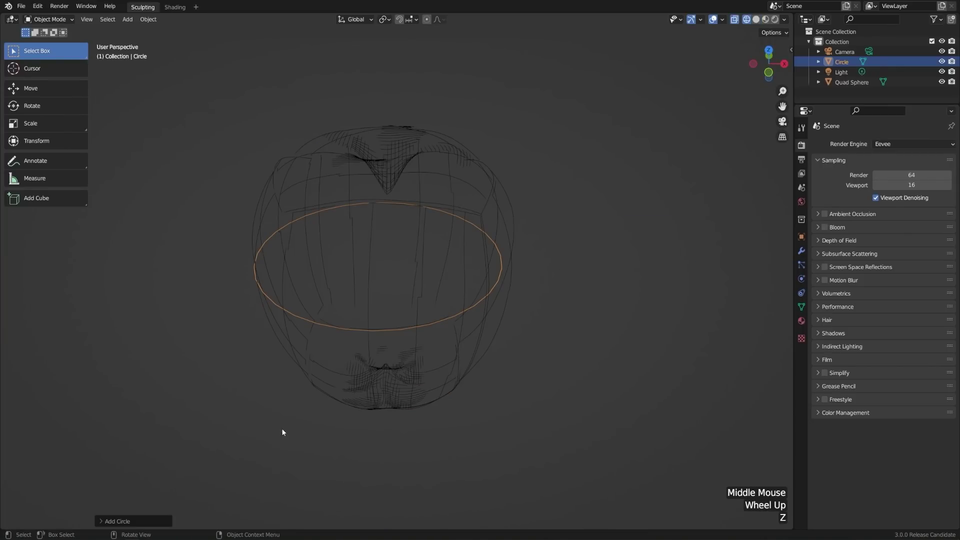
{"action": "left_click", "coordinate": [102, 521]}
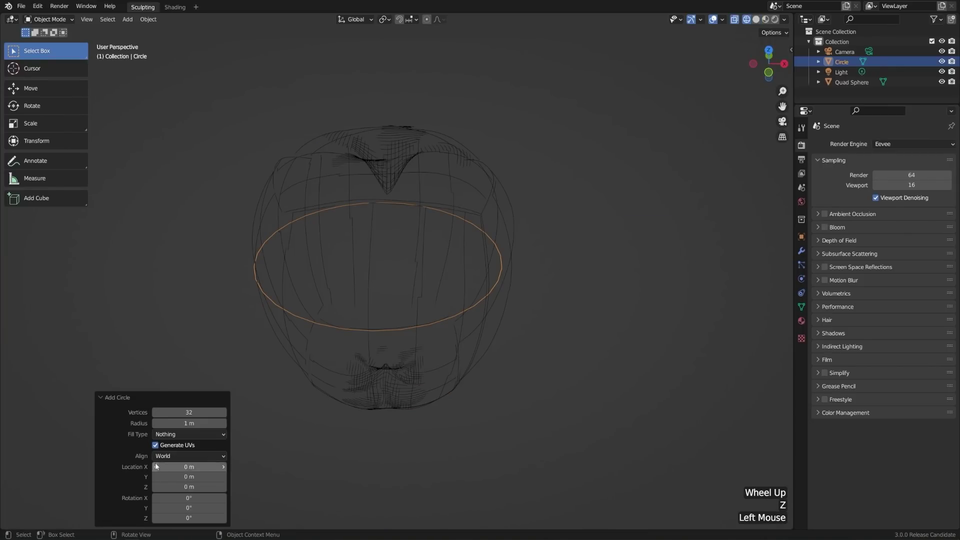
{"action": "double_click", "coordinate": [205, 411]}
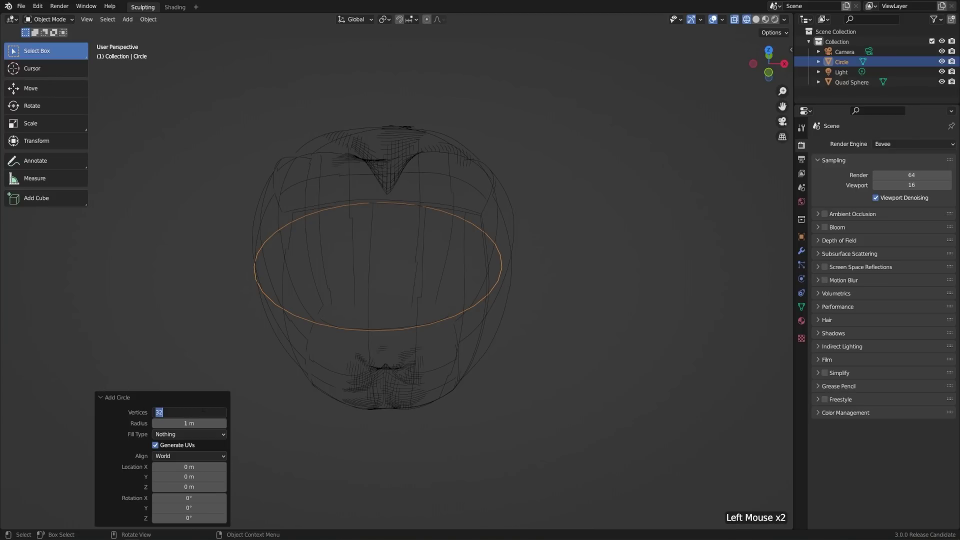
{"action": "type", "text": "6"}
{"action": "key", "text": "Return"}
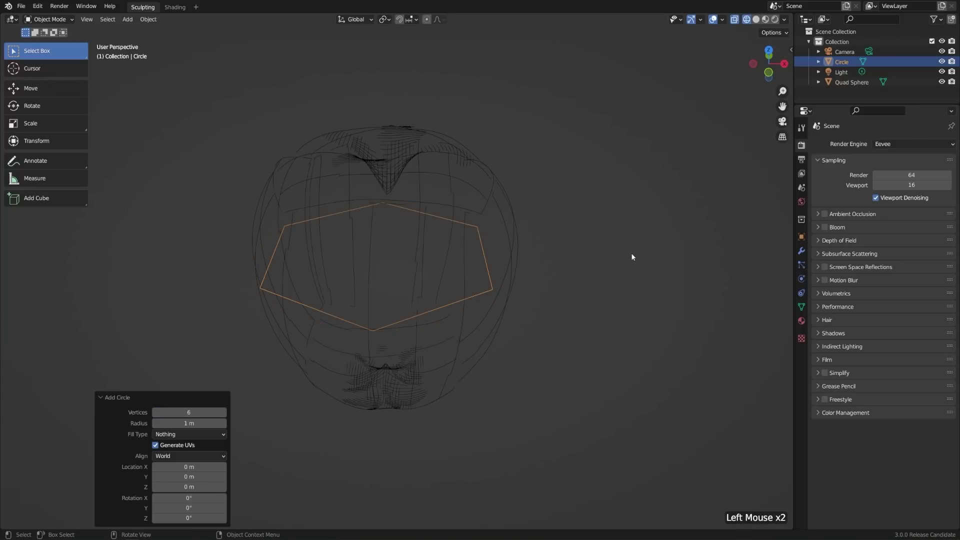
In Edit Mode, move the circle up to the tip of the stem cavity, about 0.54 m along Z in front view
{"action": "middle_click_drag", "start_coordinate": [601, 266], "coordinate": [602, 336]}
{"action": "key", "text": "Tab"}
{"action": "key", "text": "KP_1"}
{"action": "scroll", "coordinate": [602, 336], "scroll_direction": "down", "scroll_amount": 1, "text": "shift"}
{"action": "scroll", "coordinate": [617, 328], "scroll_direction": "up", "scroll_amount": 2}
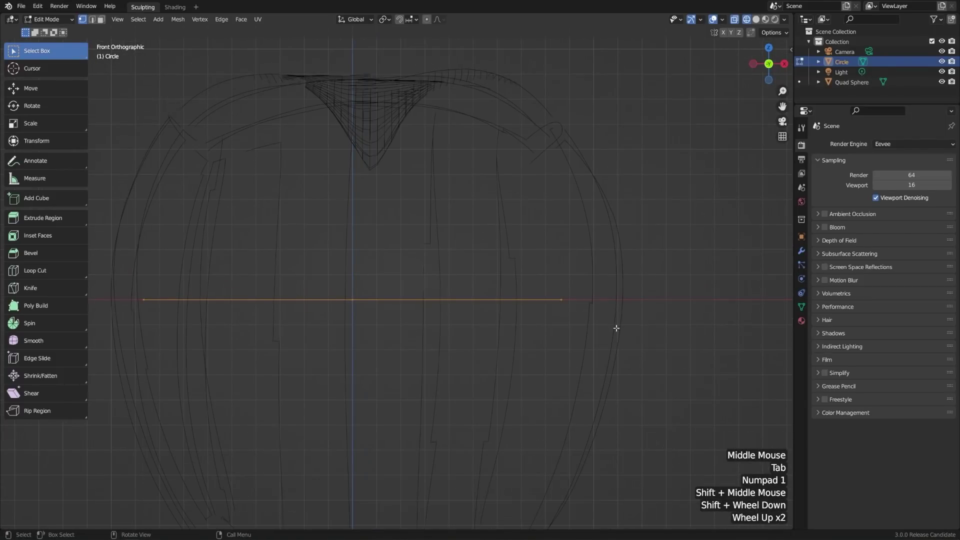
{"action": "key", "text": "g"}
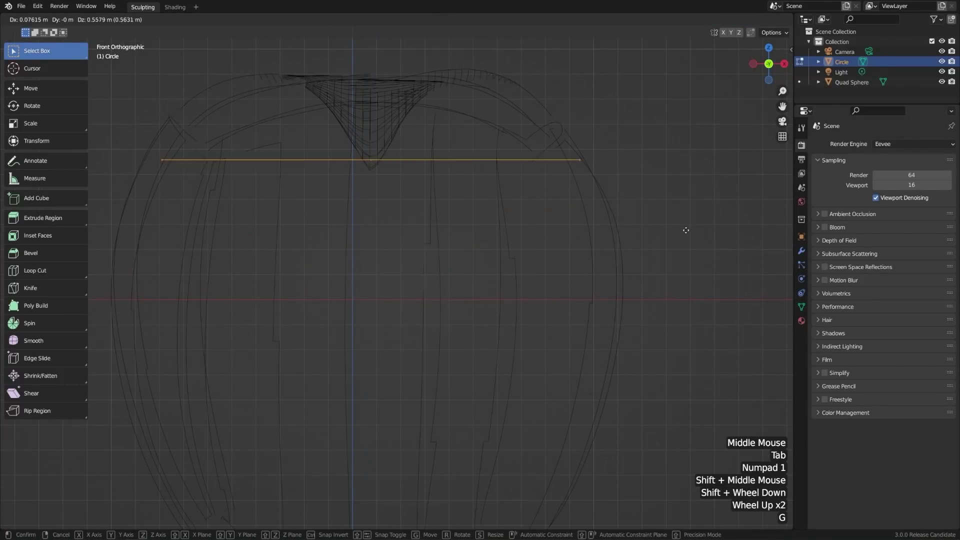
{"action": "left_click", "coordinate": [686, 231]}
Scale the circle to 0.059, align it with the tip of the stem cavity, and view it from the top
{"action": "middle_click_drag", "start_coordinate": [687, 231], "coordinate": [699, 287], "text": "shift"}
{"action": "key", "text": "s"}
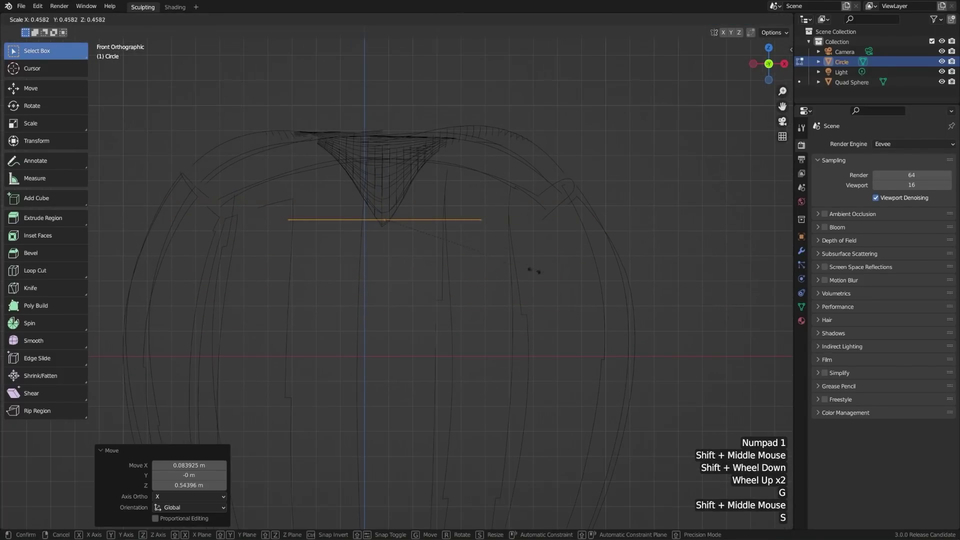
{"action": "left_click", "coordinate": [441, 245]}
{"action": "key", "text": "g"}
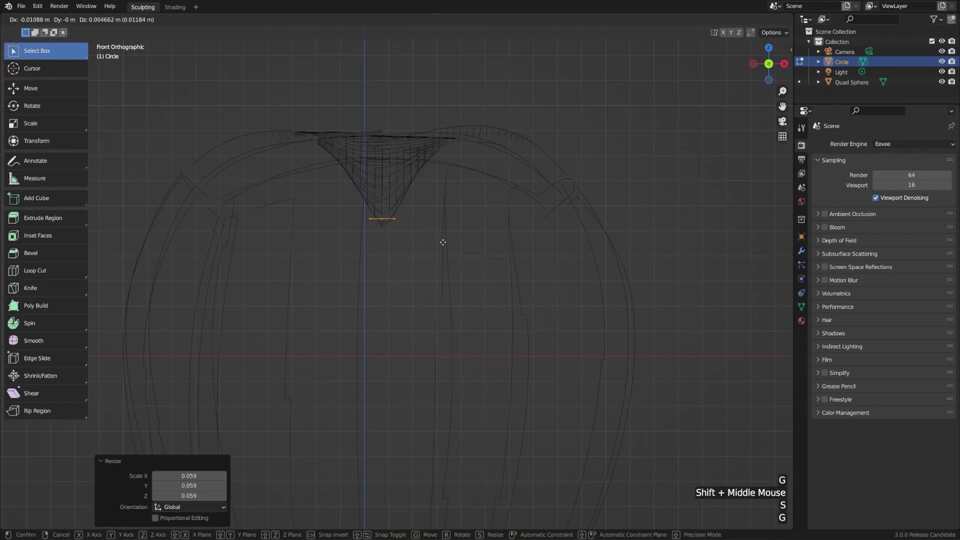
{"action": "left_click", "coordinate": [441, 243]}
{"action": "middle_click_drag", "start_coordinate": [442, 242], "coordinate": [478, 273], "text": "shift"}
{"action": "key", "text": "KP_7"}
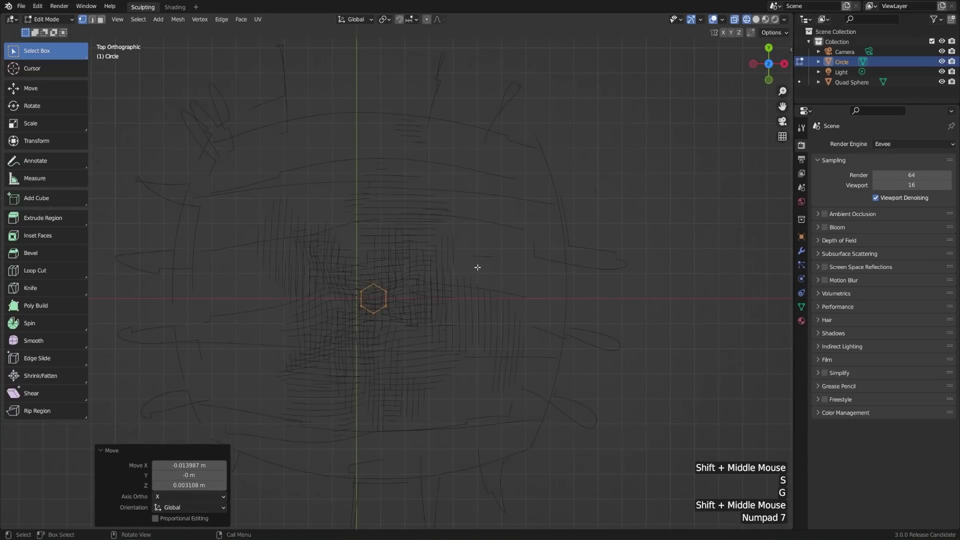
Center the six-sided circle on the tip of the stem cavity in the top and right views
{"action": "key", "text": "g"}
{"action": "left_click", "coordinate": [464, 271]}
{"action": "key", "text": "KP_3"}
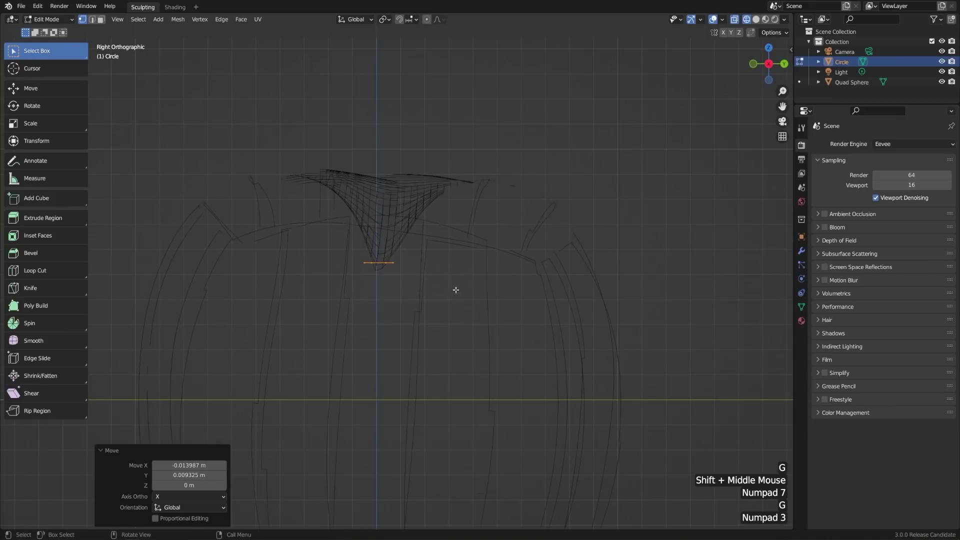
{"action": "key", "text": "g"}
{"action": "left_click", "coordinate": [462, 292]}
Scale the circle down to about 0.8 and realign it with the cavity tip in the right and front views
{"action": "key", "text": "s"}
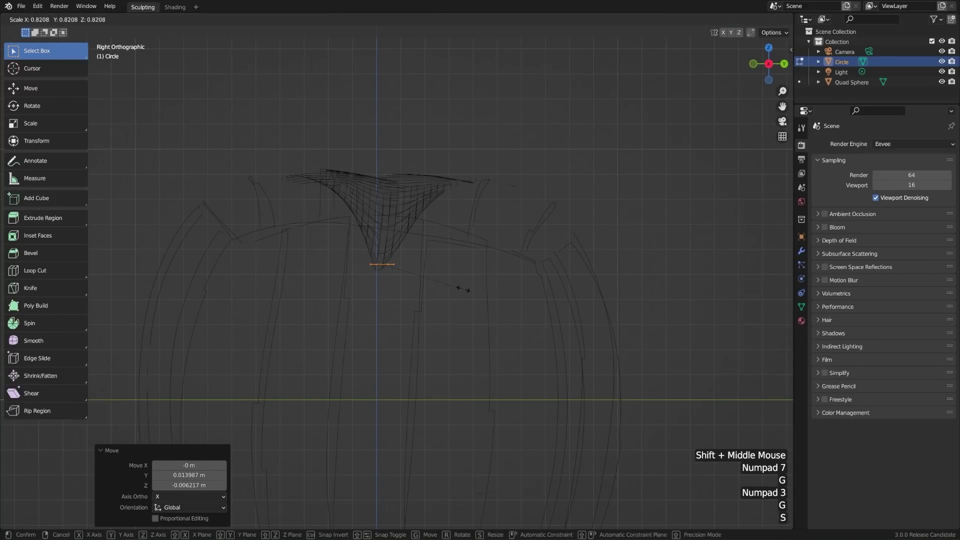
{"action": "left_click", "coordinate": [461, 289]}
{"action": "key", "text": "g"}
{"action": "left_click", "coordinate": [461, 288]}
{"action": "key", "text": "KP_1"}
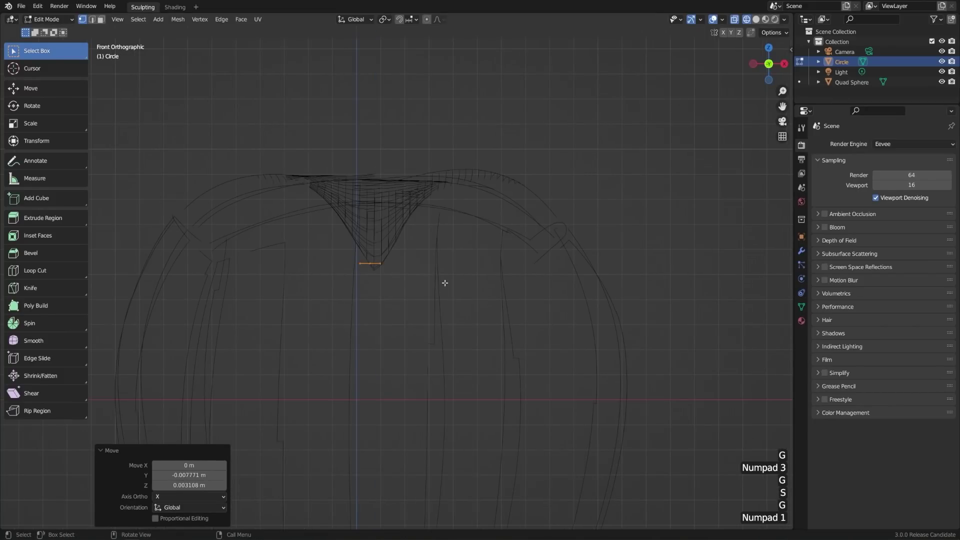
{"action": "key", "text": "g"}
{"action": "left_click", "coordinate": [456, 282]}
Extrude the circle up out of the cavity, about 0.49 m along Z and 0.07 m along X, then tilt and slightly lower the end
{"action": "middle_click_drag", "start_coordinate": [456, 282], "coordinate": [438, 355], "text": "shift"}
{"action": "key", "text": "e"}
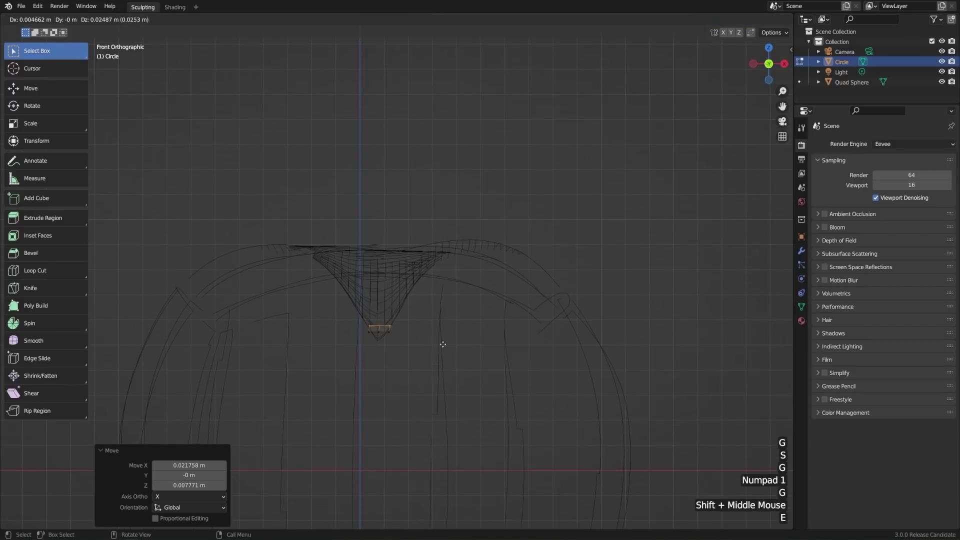
{"action": "left_click", "coordinate": [460, 230]}
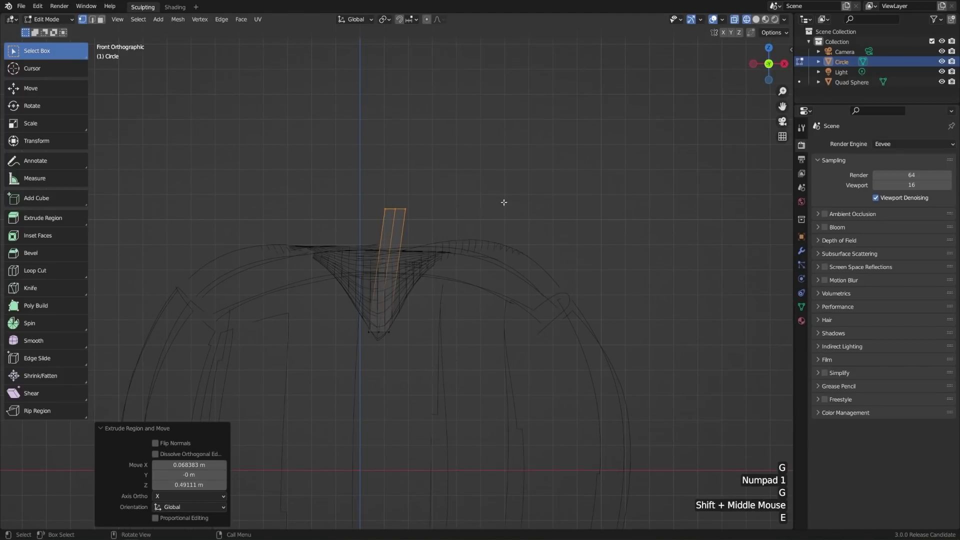
{"action": "key", "text": "r"}
{"action": "left_click", "coordinate": [485, 253]}
{"action": "key", "text": "g"}
{"action": "left_click", "coordinate": [484, 264]}
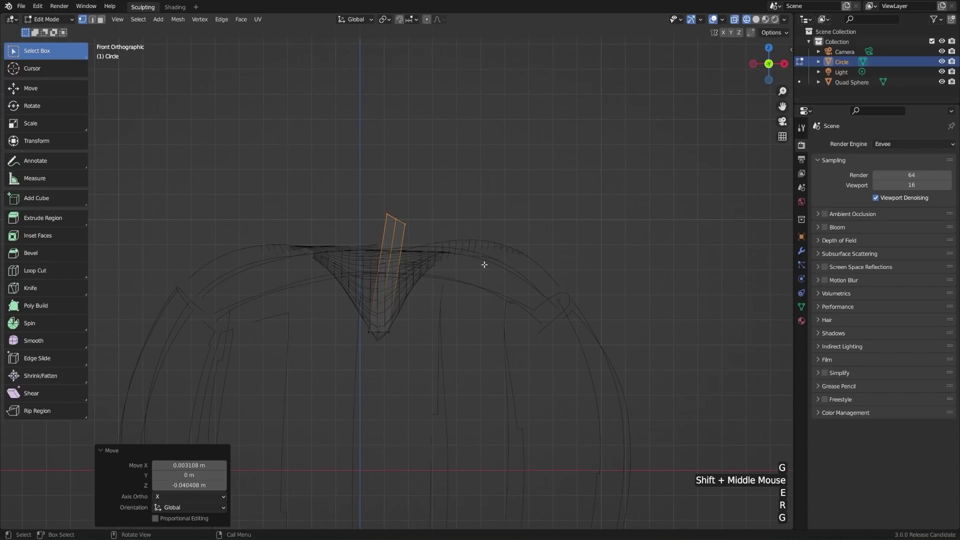
Extrude a second stem section about 0.21 m along X and 0.14 m along Z, rotating its end about 31 degrees
{"action": "key", "text": "e"}
{"action": "left_click", "coordinate": [574, 224]}
{"action": "key", "text": "r"}
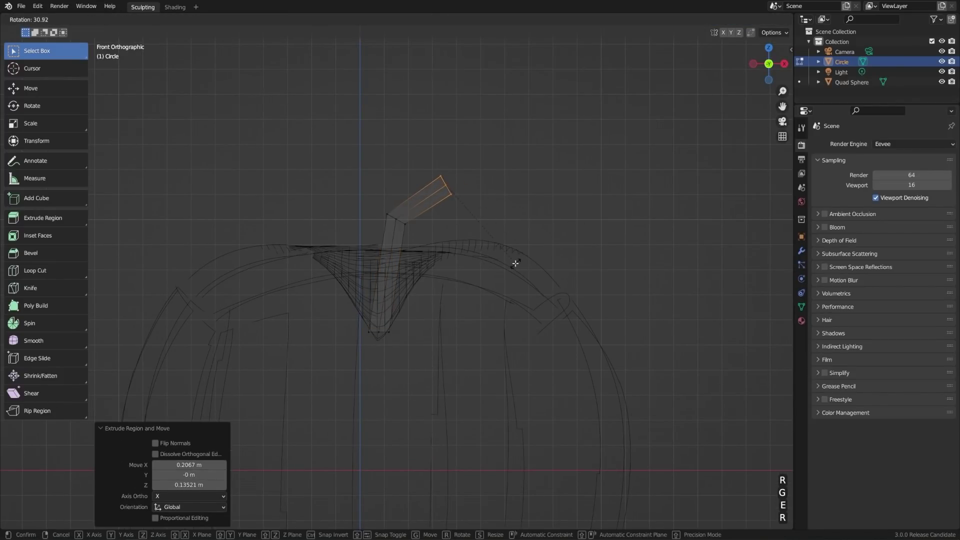
{"action": "left_click", "coordinate": [517, 263]}
{"action": "key", "text": "g"}
{"action": "left_click", "coordinate": [575, 268]}
Extrude a short third section about 0.13 m along X and 0.04 m along Z, then rotate and reposition its end
{"action": "key", "text": "e"}
{"action": "left_click", "coordinate": [594, 257]}
{"action": "key", "text": "r"}
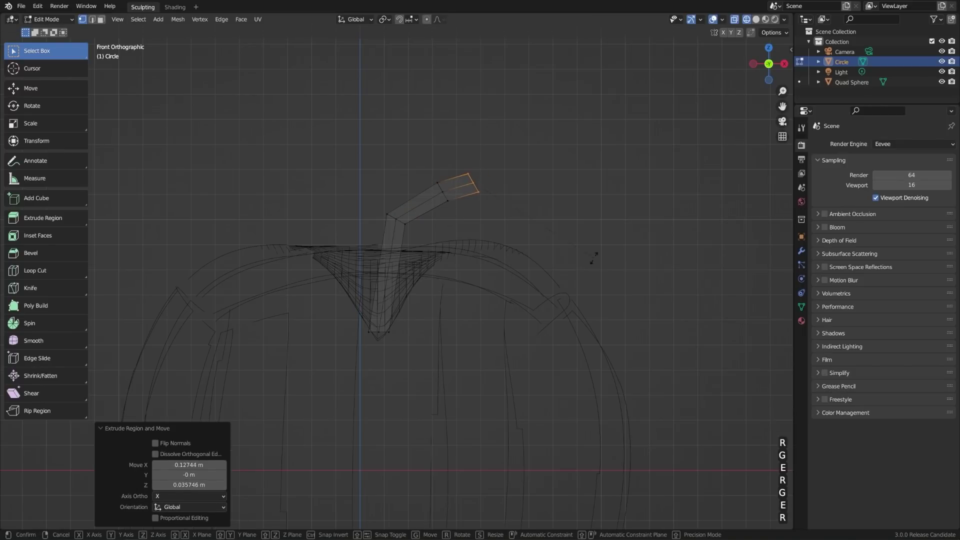
{"action": "left_click", "coordinate": [558, 291]}
{"action": "key", "text": "g"}
{"action": "left_click", "coordinate": [557, 292]}
Return to solid shading and Object Mode, and give the stem a Subdivision Surface modifier with viewport level 2
{"action": "middle_click_drag", "start_coordinate": [557, 292], "coordinate": [442, 300]}
{"action": "key", "text": "z"}
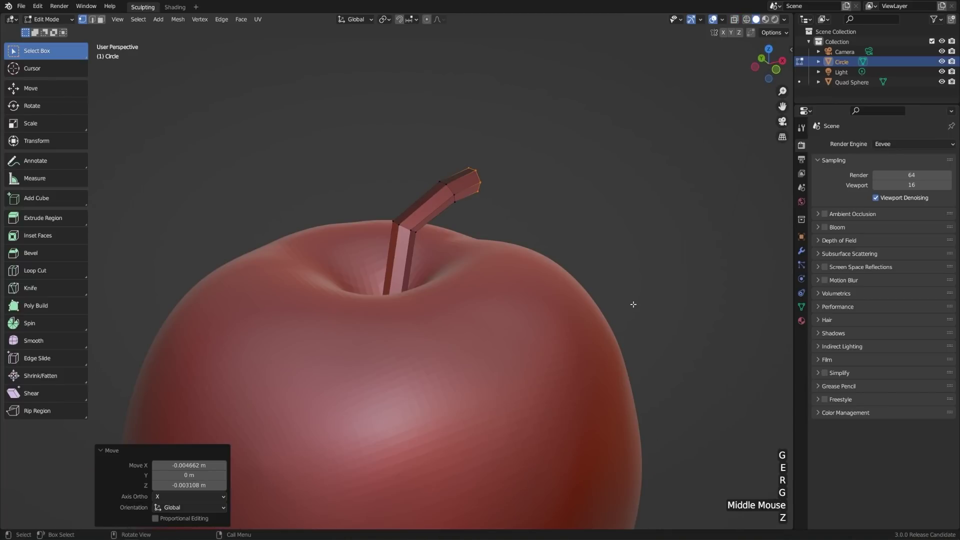
{"action": "key", "text": "Tab"}
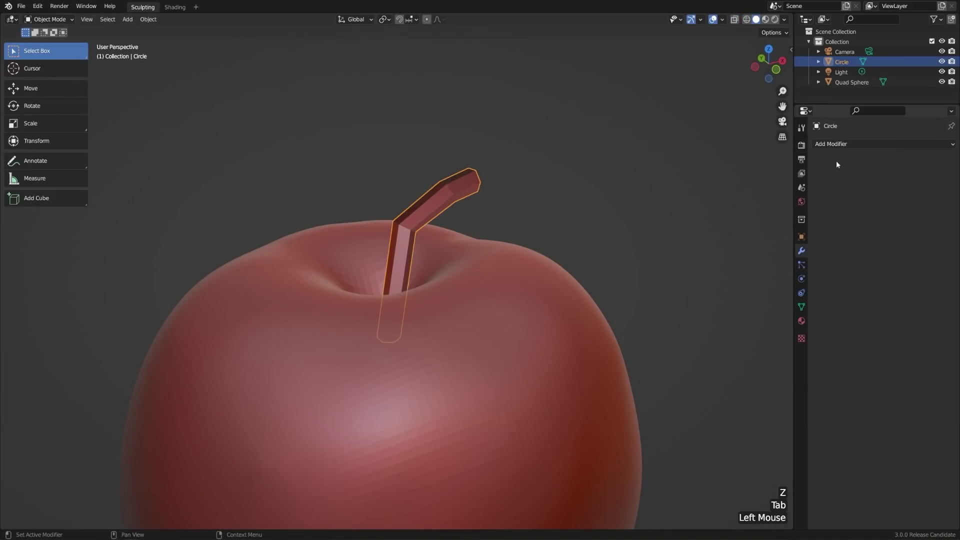
{"action": "left_click", "coordinate": [838, 144]}
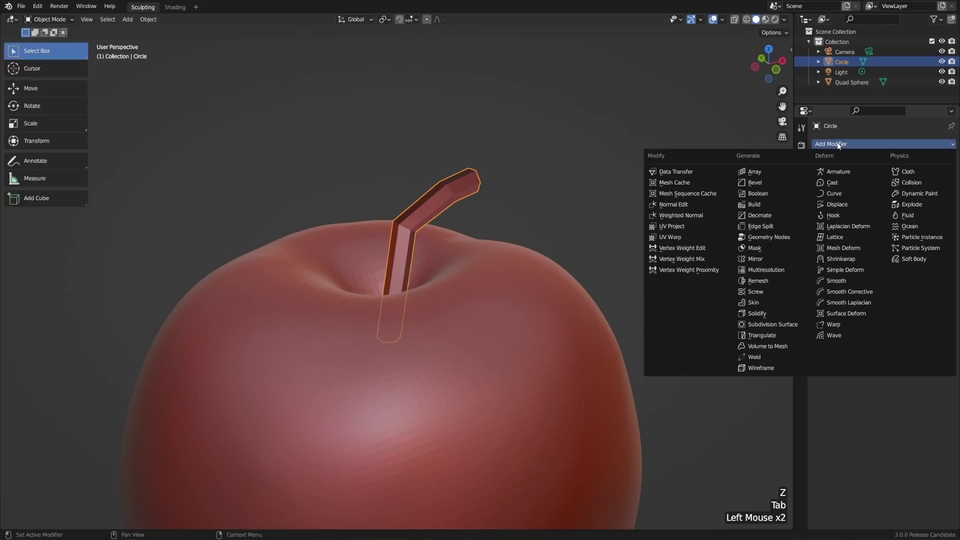
{"action": "left_click", "coordinate": [789, 324]}
{"action": "left_click", "coordinate": [940, 187]}
Apply smooth shading to the stem
{"action": "right_click", "coordinate": [619, 195]}
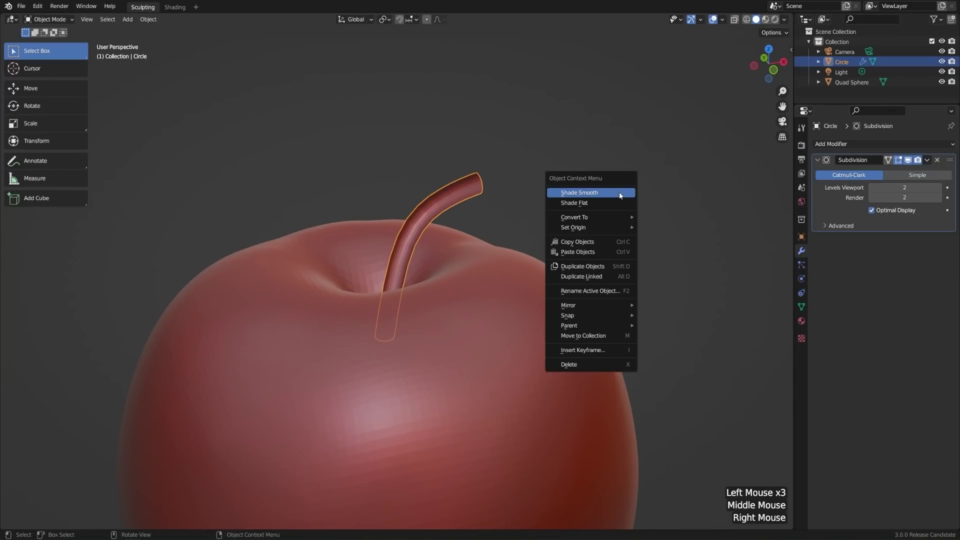
{"action": "scroll", "coordinate": [469, 324], "scroll_direction": "down", "scroll_amount": 1}
{"action": "scroll", "coordinate": [469, 324], "scroll_direction": "down", "scroll_amount": 1}
{"action": "middle_click_drag", "start_coordinate": [468, 324], "coordinate": [490, 334]}
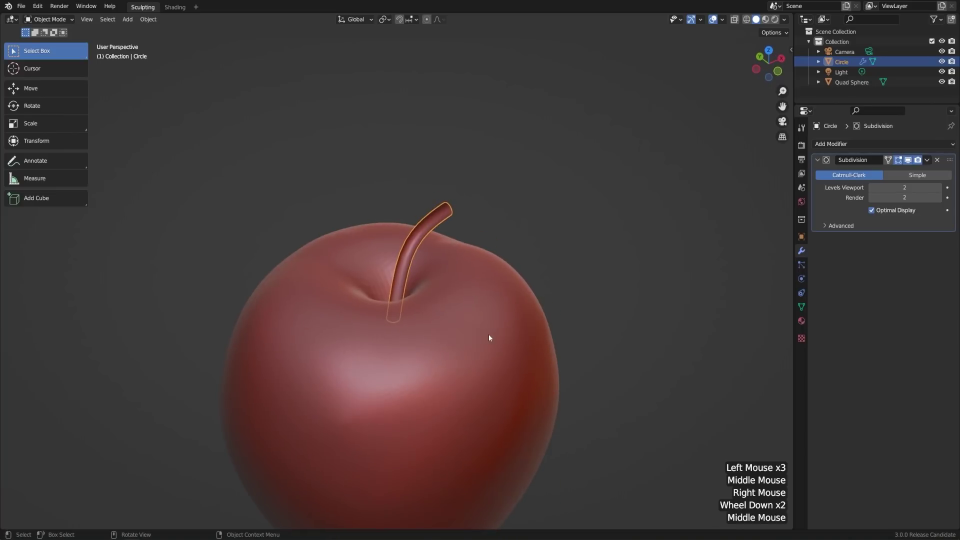
{"action": "scroll", "coordinate": [602, 298], "scroll_direction": "up", "scroll_amount": 1}
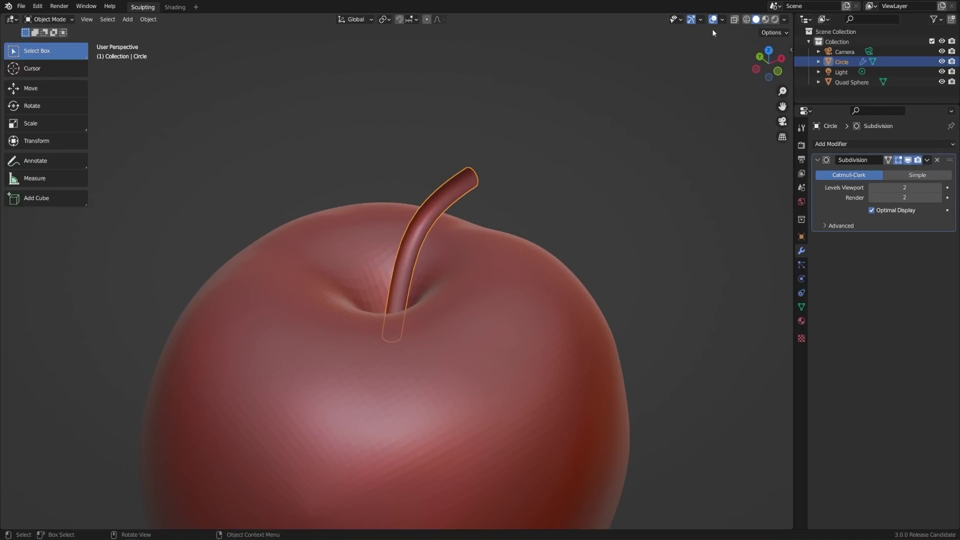
Check the normals of the stem and apple with the Face Orientation overlay, and switch the overlay off again
{"action": "left_click", "coordinate": [723, 20]}
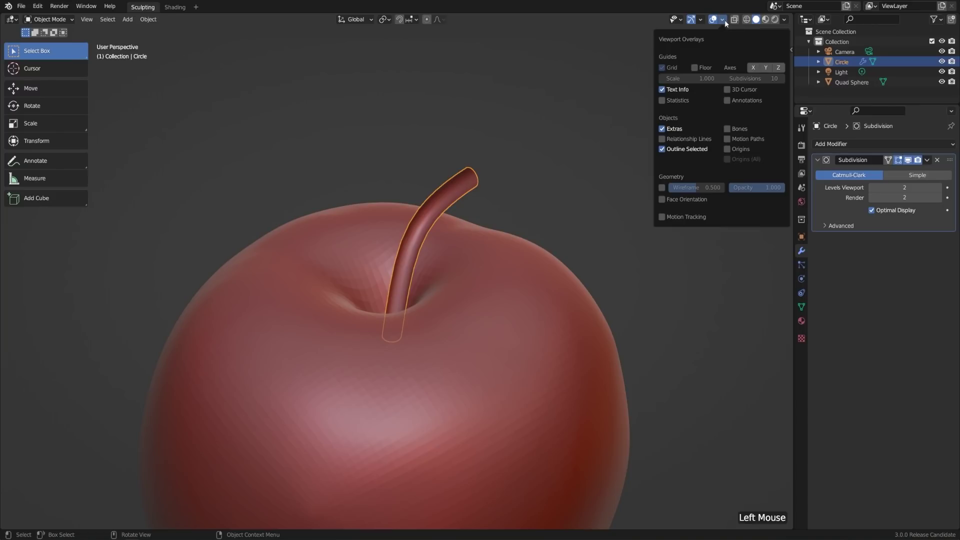
{"action": "left_click", "coordinate": [662, 200]}
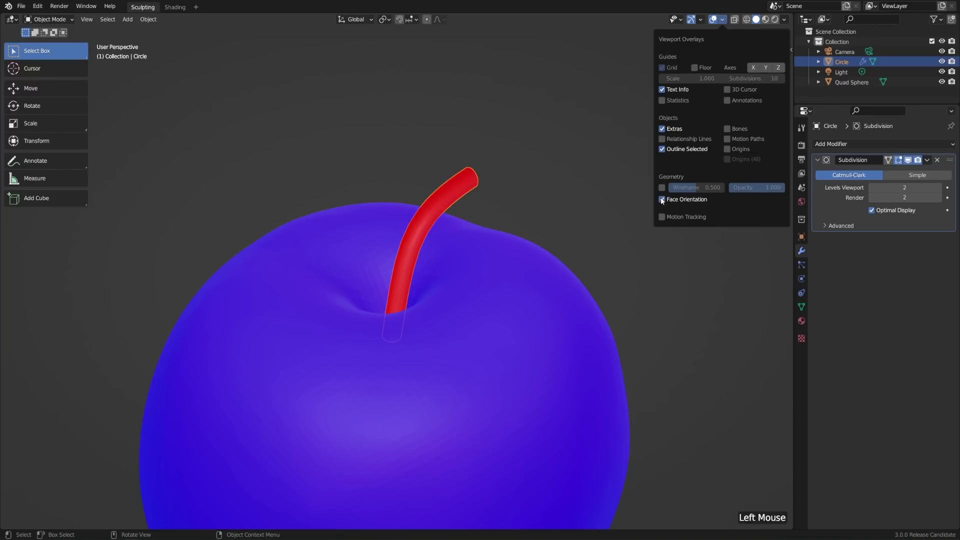
{"action": "left_click", "coordinate": [661, 200]}
In Edit Mode, select the whole stem mesh and recalculate its normals to the outside
{"action": "key", "text": "Tab"}
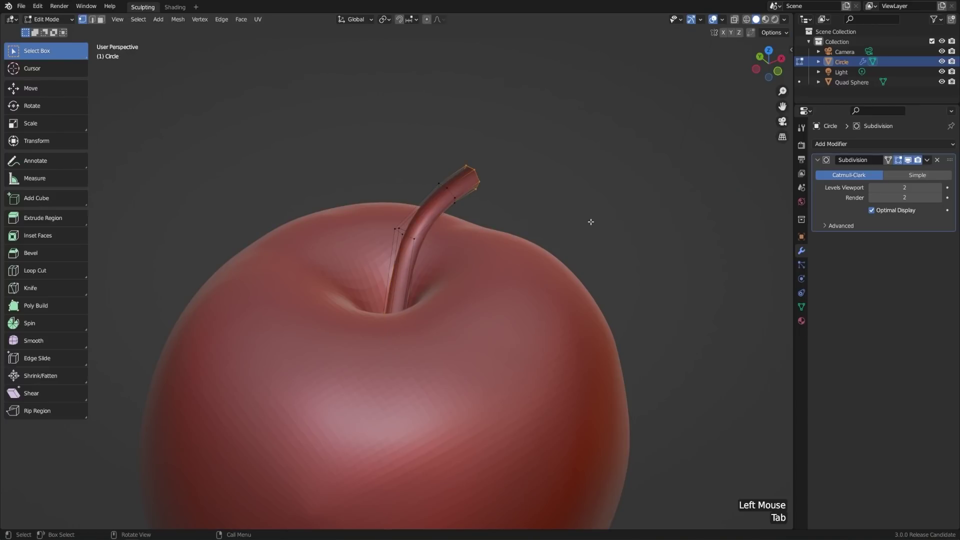
{"action": "middle_click_drag", "start_coordinate": [578, 212], "coordinate": [494, 210]}
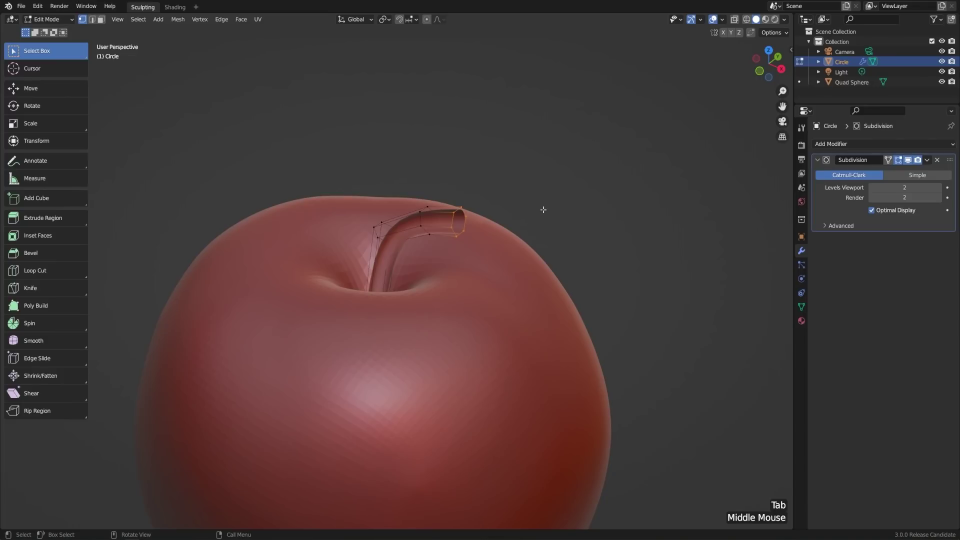
{"action": "key", "text": "a"}
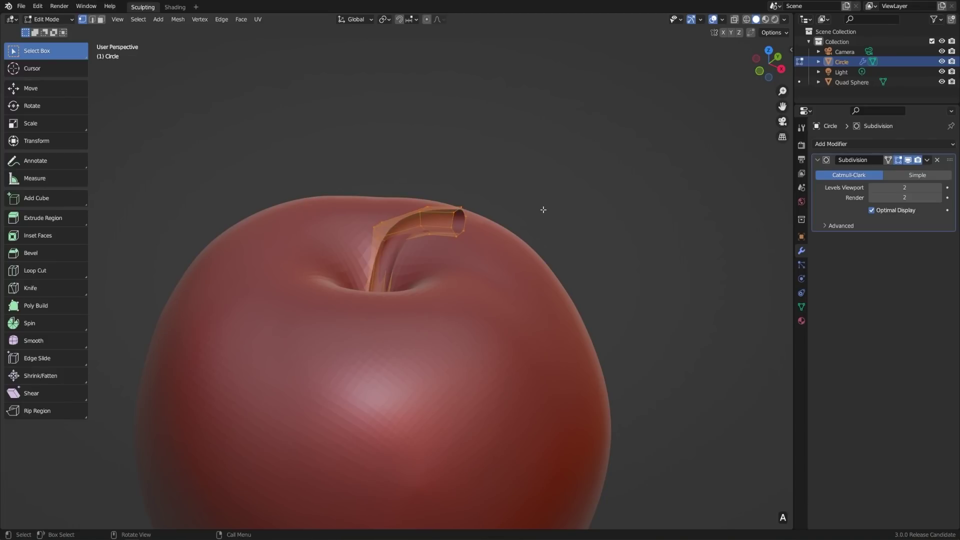
{"action": "left_click", "coordinate": [178, 20]}
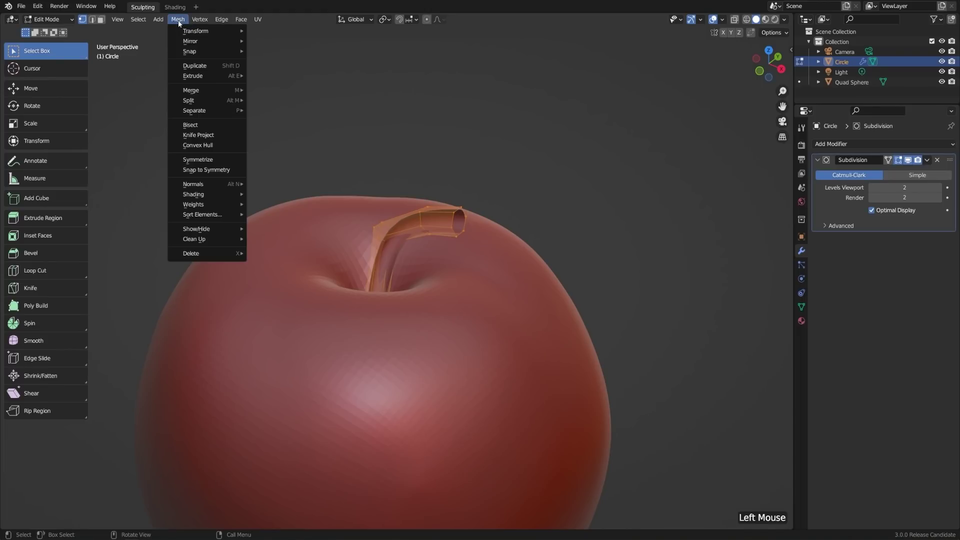
{"action": "mouse_move", "coordinate": [224, 186]}
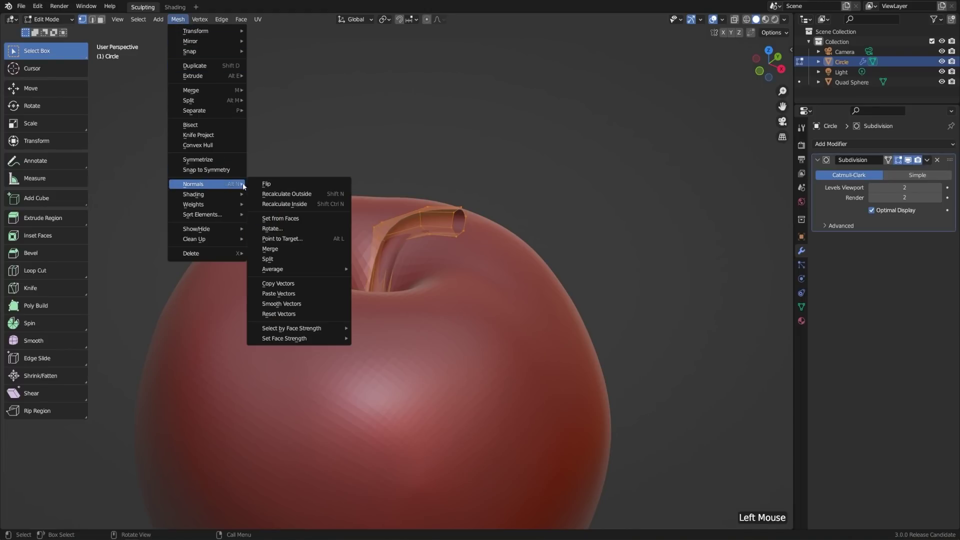
{"action": "left_click", "coordinate": [297, 197]}
{"action": "left_click", "coordinate": [505, 206]}
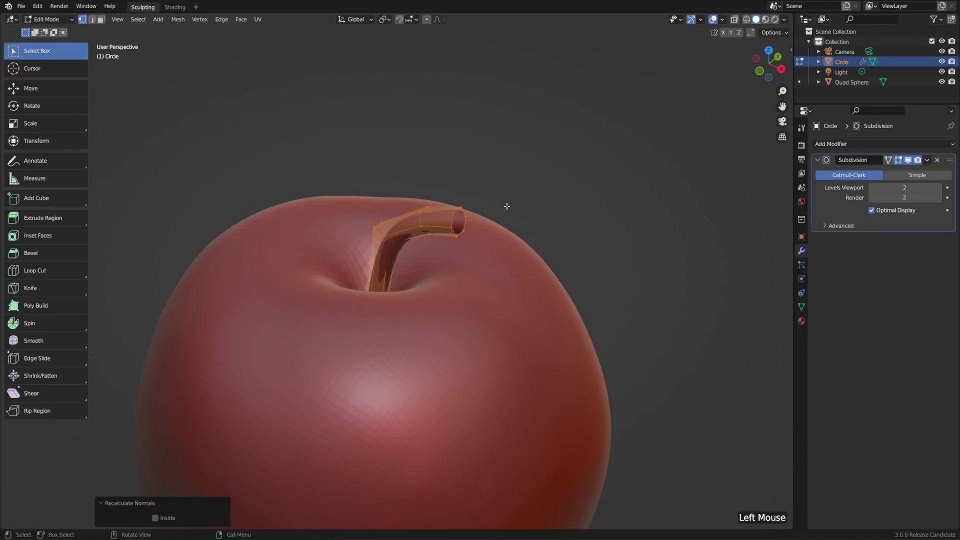
Select the vertex ring at the stem's open upper end and fill it with a face
{"action": "middle_click_drag", "start_coordinate": [502, 213], "coordinate": [475, 232], "text": "shift"}
{"action": "scroll", "coordinate": [474, 232], "scroll_direction": "up", "scroll_amount": 2}
{"action": "left_click_drag", "start_coordinate": [398, 148], "coordinate": [498, 288]}
{"action": "middle_click_drag", "start_coordinate": [497, 287], "coordinate": [561, 257]}
{"action": "key", "text": "f"}
Add one loop cut to the stem's last section, slid toward the capped end with a factor of about -0.485
{"action": "key", "text": "ctrl+r"}
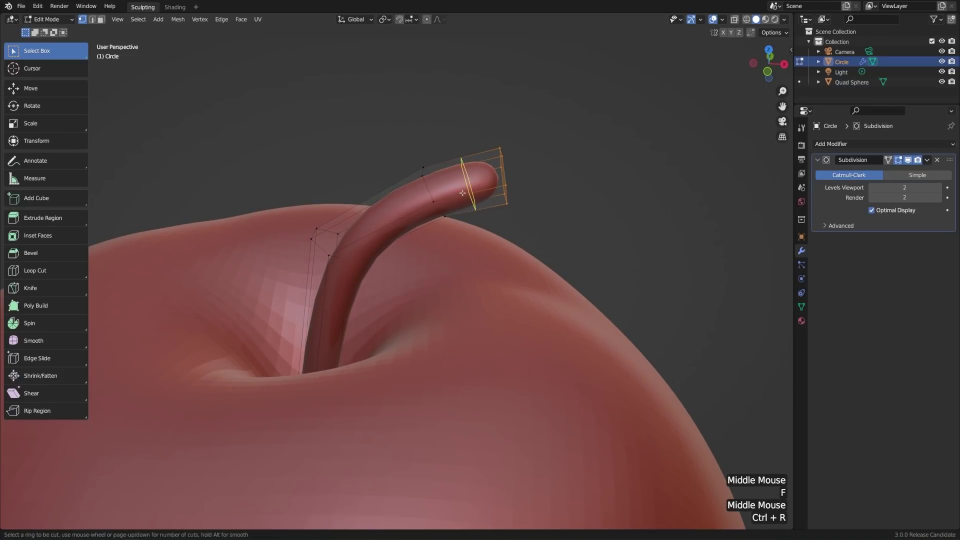
{"action": "left_click", "coordinate": [462, 193]}
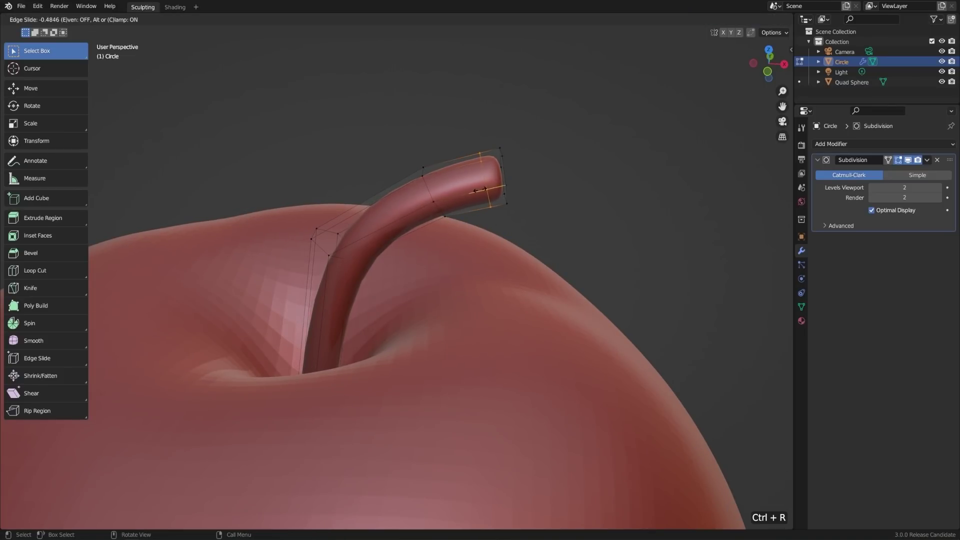
{"action": "left_click", "coordinate": [479, 246]}
{"action": "middle_click_drag", "start_coordinate": [467, 220], "coordinate": [481, 217]}
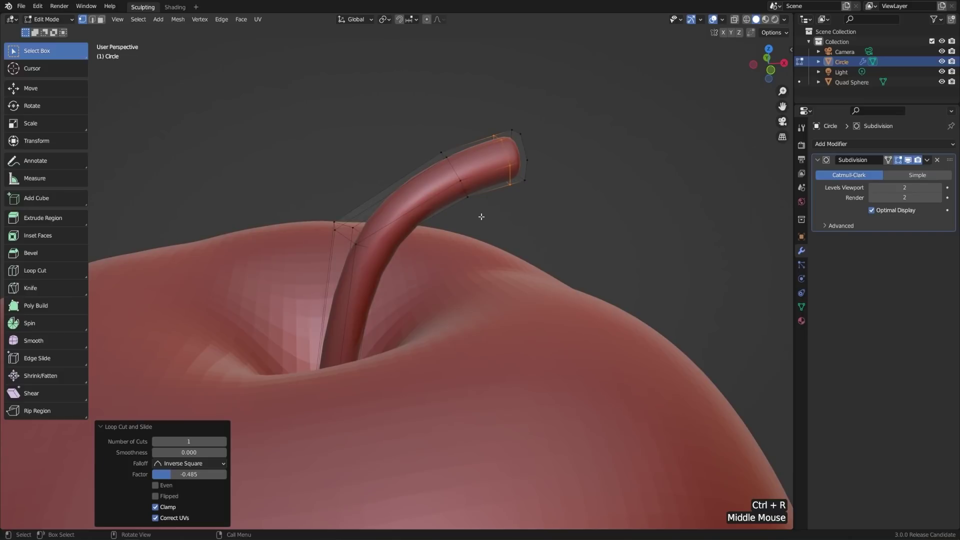
Select the edge loop between the second and third stem sections and scale it to about 0.612
{"action": "double_click", "coordinate": [455, 171]}
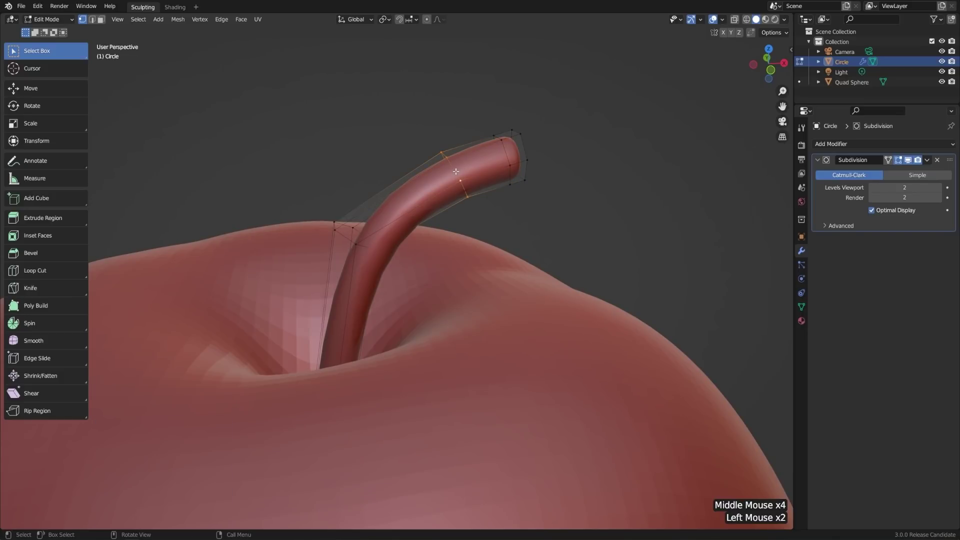
{"action": "key", "text": "s"}
{"action": "left_click", "coordinate": [544, 259]}
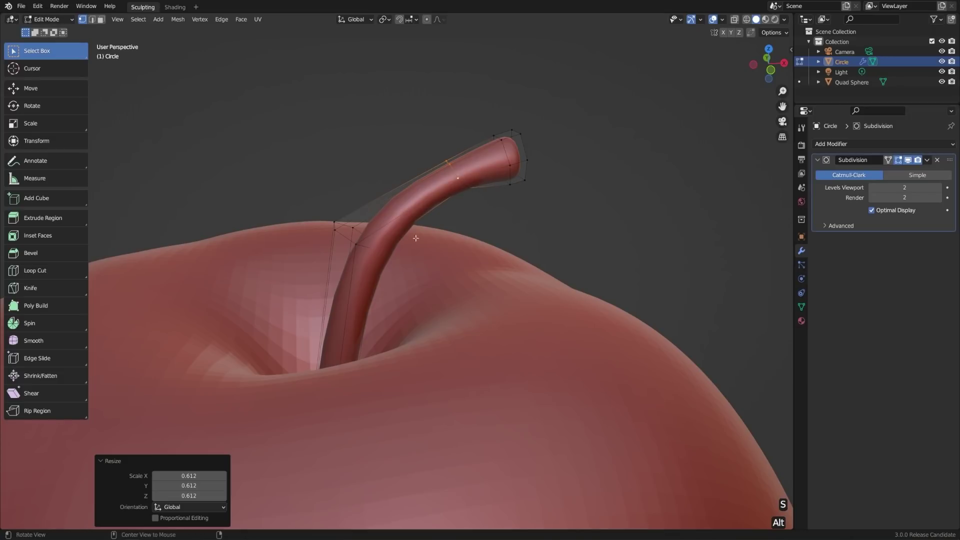
Shrink and slightly reposition the edge loop at the stem's lower bend, then return to Object Mode
{"action": "double_click", "coordinate": [348, 240], "text": "alt"}
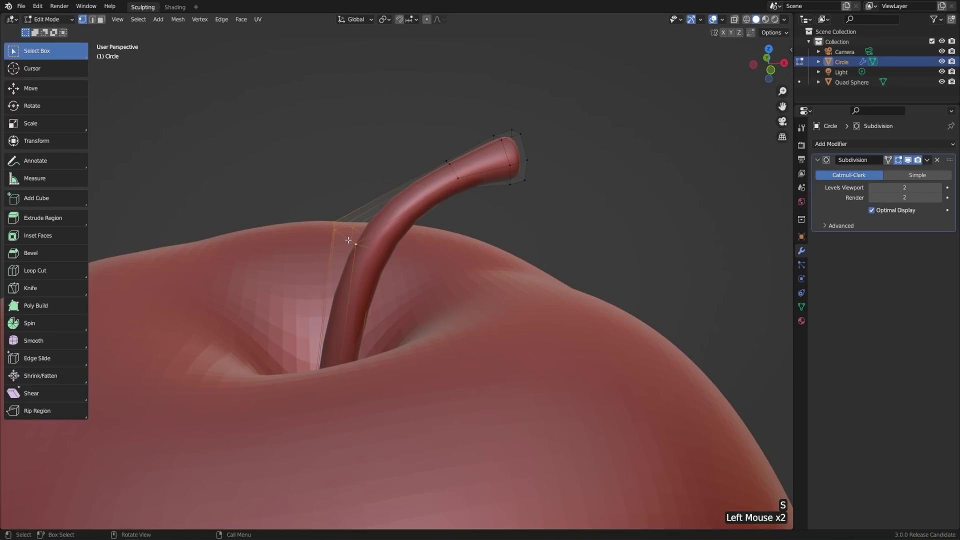
{"action": "key", "text": "s"}
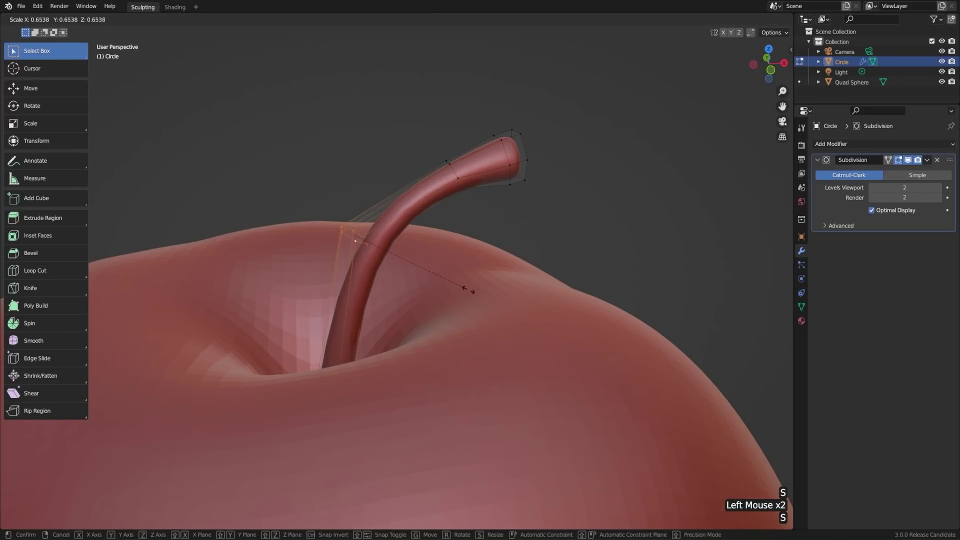
{"action": "left_click", "coordinate": [447, 295]}
{"action": "scroll", "coordinate": [447, 295], "scroll_direction": "down", "scroll_amount": 1}
{"action": "scroll", "coordinate": [447, 295], "scroll_direction": "down", "scroll_amount": 1}
{"action": "middle_click_drag", "start_coordinate": [447, 295], "coordinate": [429, 285]}
{"action": "key", "text": "g"}
{"action": "left_click", "coordinate": [419, 288]}
{"action": "key", "text": "Tab"}
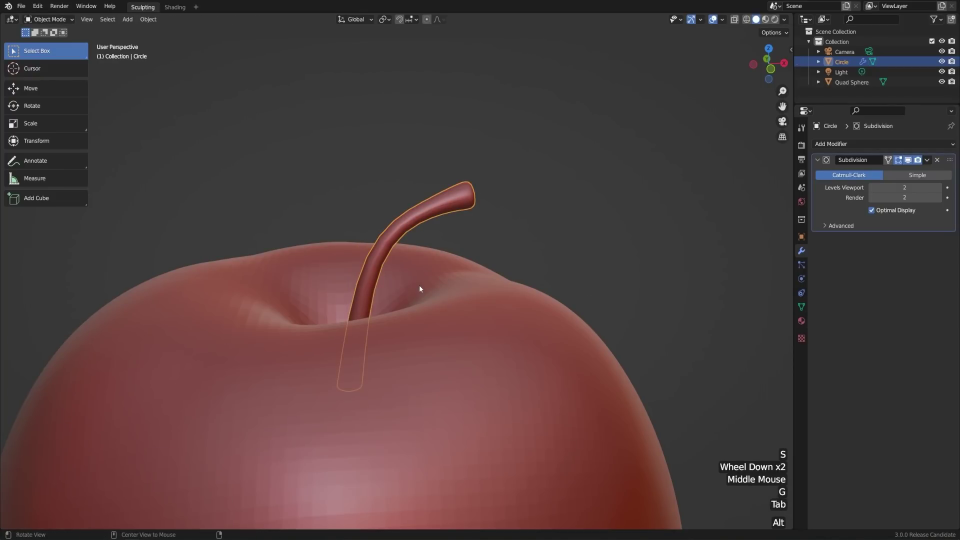
Select the apple body and apply smooth shading to it
{"action": "key", "text": "alt+a"}
{"action": "scroll", "coordinate": [430, 350], "scroll_direction": "down", "scroll_amount": 2}
{"action": "scroll", "coordinate": [434, 303], "scroll_direction": "down", "scroll_amount": 2}
{"action": "middle_click_drag", "start_coordinate": [435, 366], "coordinate": [415, 307], "text": "shift"}
{"action": "left_click", "coordinate": [416, 306]}
{"action": "right_click", "coordinate": [417, 307]}
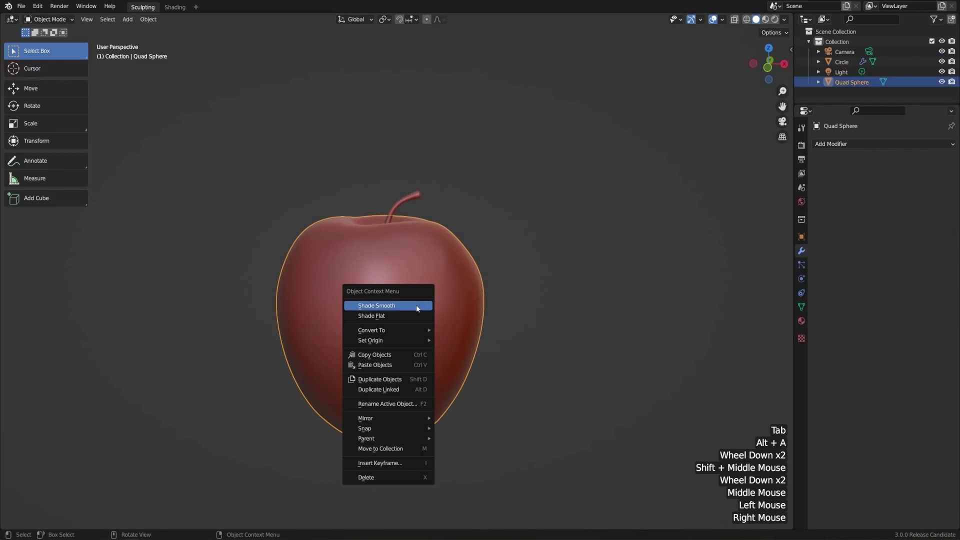
{"action": "key", "text": "Escape"}
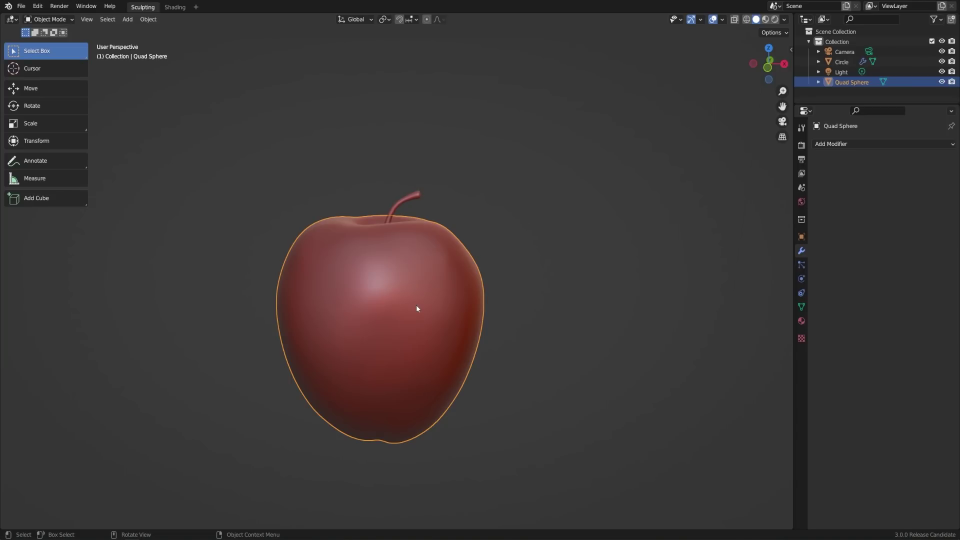
Hide the Quad Sphere and Circle objects in the viewport
{"action": "key", "text": "alt+a"}
{"action": "scroll", "coordinate": [509, 320], "scroll_direction": "down", "scroll_amount": 3}
{"action": "middle_click_drag", "start_coordinate": [509, 320], "coordinate": [620, 326]}
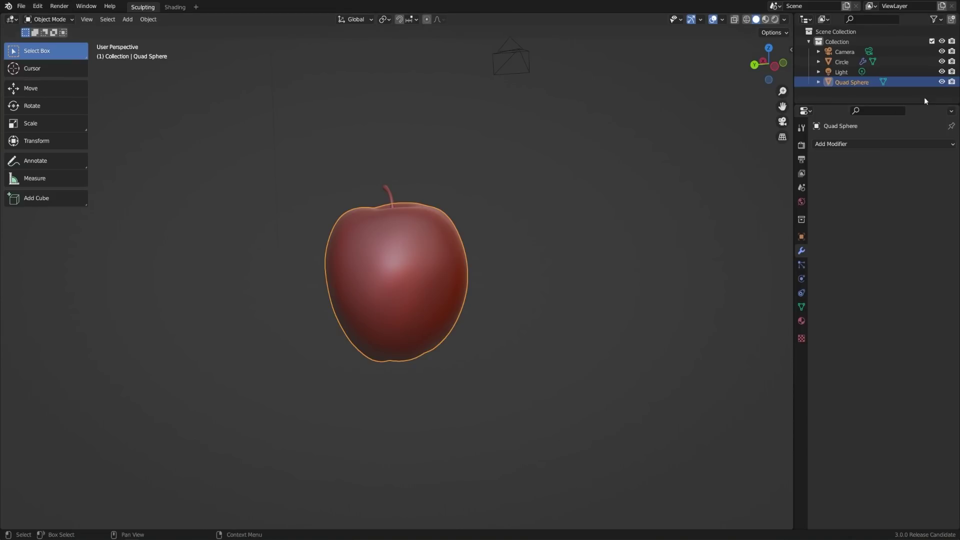
{"action": "left_click", "coordinate": [942, 82]}
{"action": "left_click", "coordinate": [942, 61]}
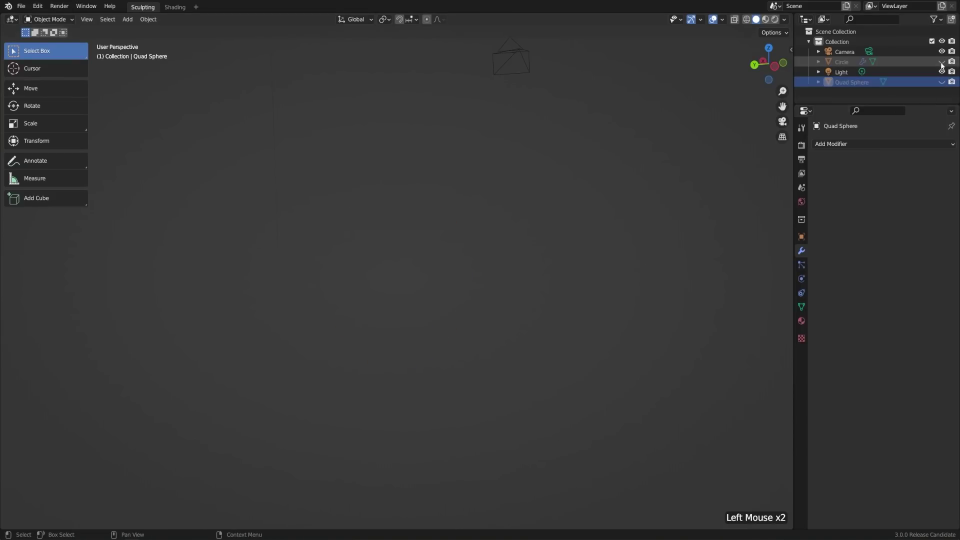
Rename the Quad Sphere object to Apple and the Circle object to Stem
{"action": "double_click", "coordinate": [862, 83]}
{"action": "type", "text": "Apple"}
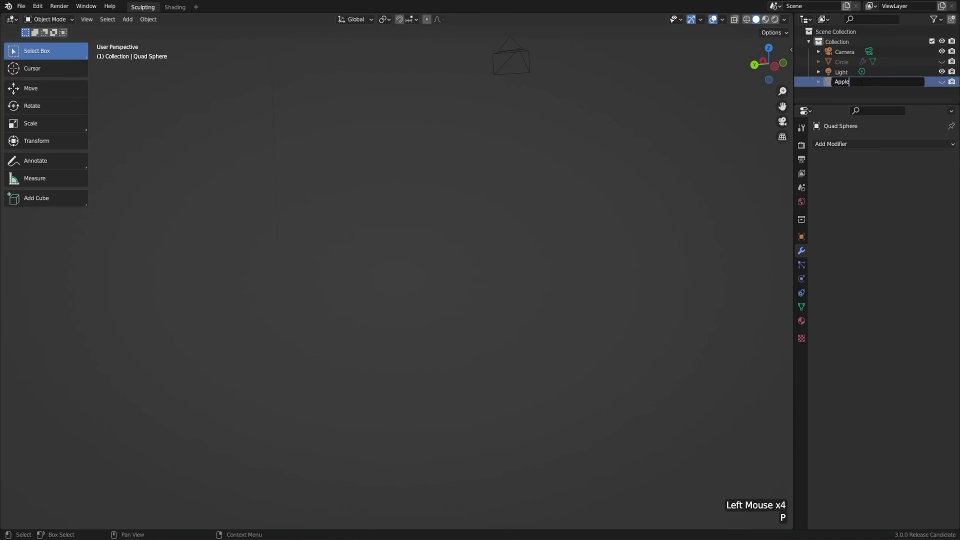
{"action": "key", "text": "Return"}
{"action": "double_click", "coordinate": [846, 72]}
{"action": "type", "text": "Stem"}
{"action": "key", "text": "Return"}
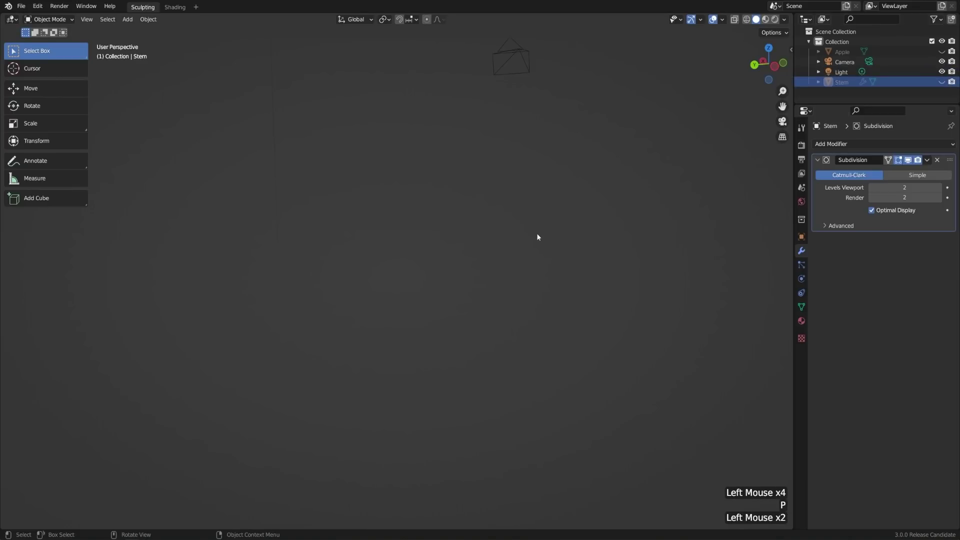
Add a mesh cube and switch it to Sculpt Mode
{"action": "key", "text": "shift+a"}
{"action": "mouse_move", "coordinate": [536, 233]}
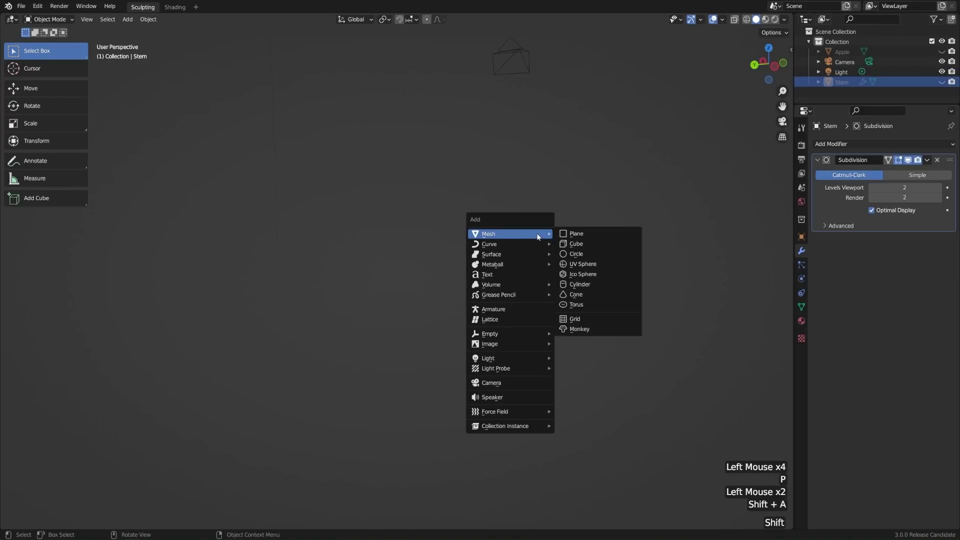
{"action": "left_click", "coordinate": [590, 243]}
{"action": "left_click", "coordinate": [65, 21]}
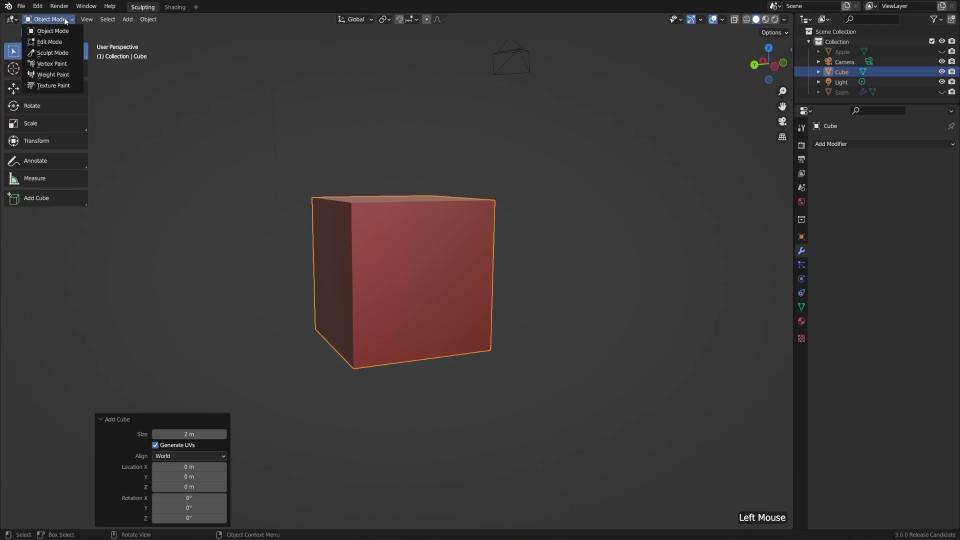
{"action": "left_click", "coordinate": [52, 52]}
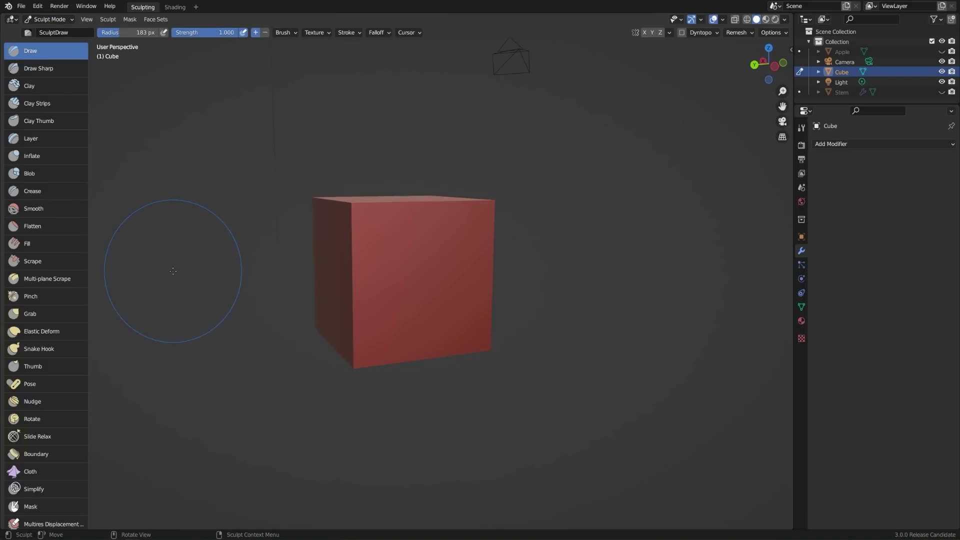
Try to pull the cube's upper corner with the Grab brush
{"action": "left_click", "coordinate": [30, 313]}
{"action": "left_click_drag", "start_coordinate": [488, 204], "coordinate": [488, 200]}
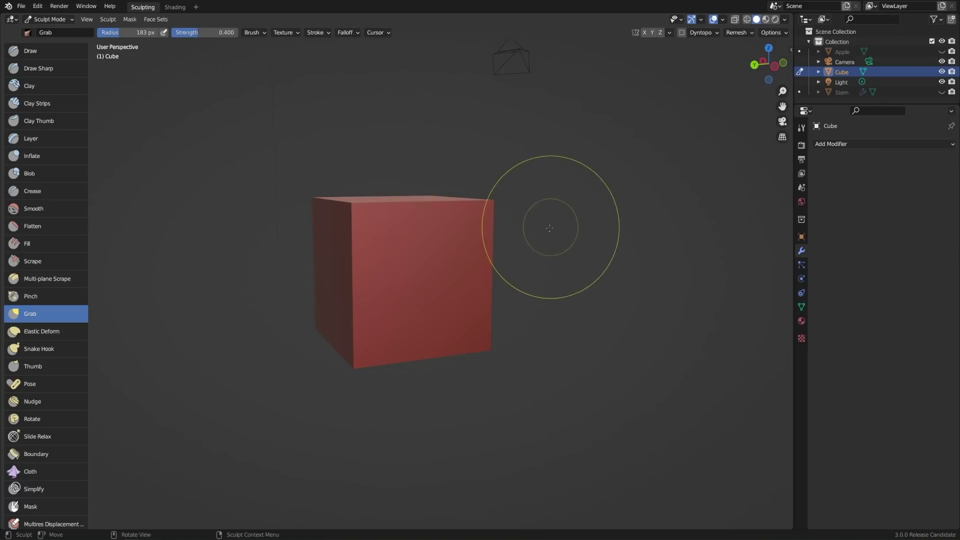
{"action": "middle_click_drag", "start_coordinate": [551, 222], "coordinate": [545, 246]}
{"action": "scroll", "coordinate": [545, 246], "scroll_direction": "up", "scroll_amount": 2}
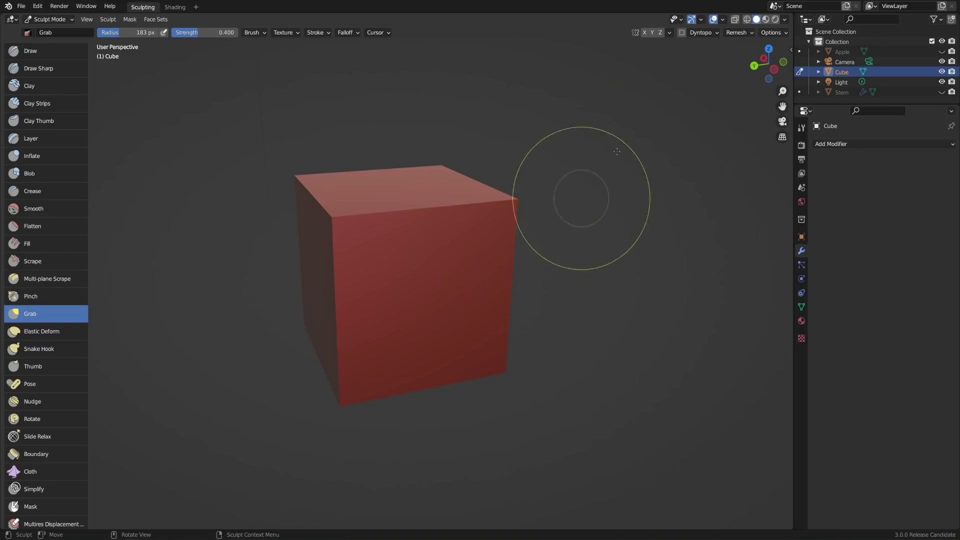
Enable Dyntopo on the cube, accepting the vertex data warning, and sculpt a raised mound on one side face with the Clay brush
{"action": "left_click", "coordinate": [682, 33]}
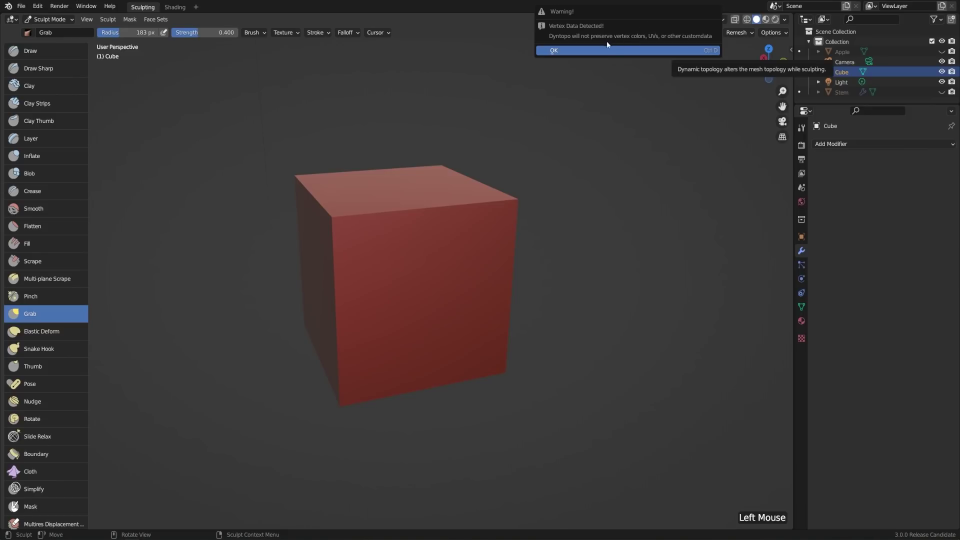
{"action": "left_click", "coordinate": [664, 51]}
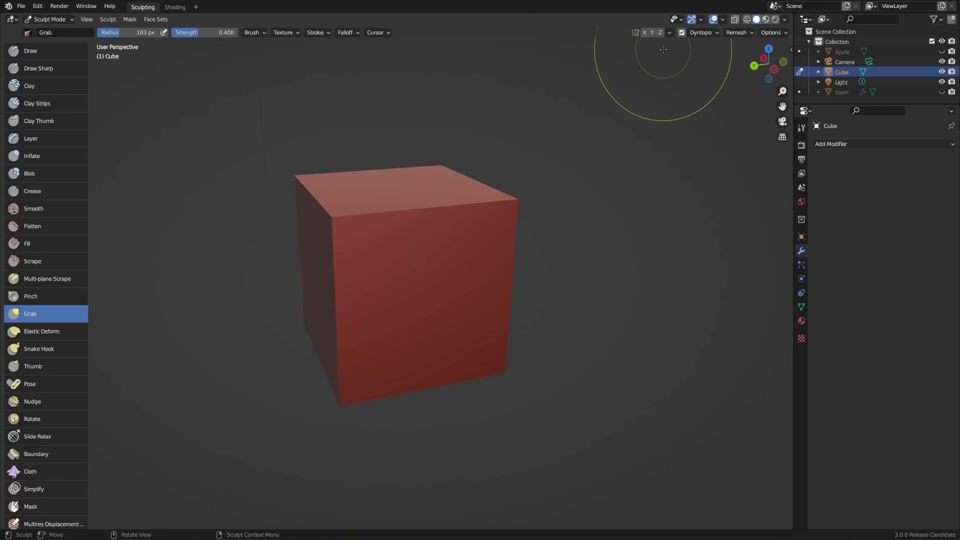
{"action": "left_click", "coordinate": [71, 80]}
{"action": "scroll", "coordinate": [407, 298], "scroll_direction": "up", "scroll_amount": 2}
{"action": "middle_click_drag", "start_coordinate": [407, 290], "coordinate": [447, 258]}
{"action": "mouse_move", "coordinate": [447, 258]}
{"action": "left_mouse_down"}
{"action": "mouse_move", "coordinate": [450, 200]}
{"action": "mouse_move", "coordinate": [353, 322]}
{"action": "mouse_move", "coordinate": [450, 360]}
{"action": "mouse_move", "coordinate": [398, 349]}
{"action": "mouse_move", "coordinate": [454, 354]}
{"action": "mouse_move", "coordinate": [420, 270]}
{"action": "left_mouse_up"}
{"action": "middle_click_drag", "start_coordinate": [420, 270], "coordinate": [565, 134]}
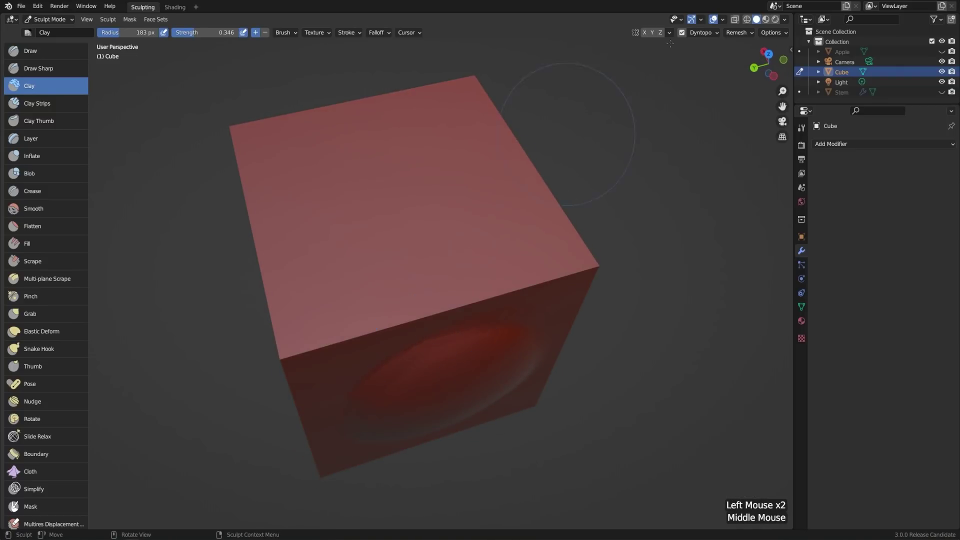
Switch the viewport to wireframe shading and paint Clay strokes across a flat, unsculpted face of the cube
{"action": "left_click", "coordinate": [747, 20]}
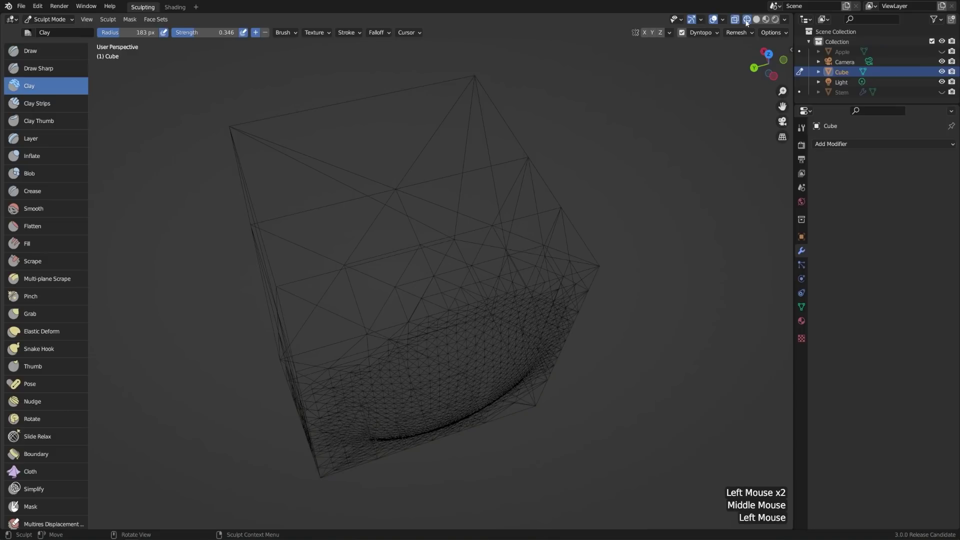
{"action": "middle_click_drag", "start_coordinate": [657, 102], "coordinate": [396, 197]}
{"action": "left_click_drag", "start_coordinate": [397, 197], "coordinate": [420, 181]}
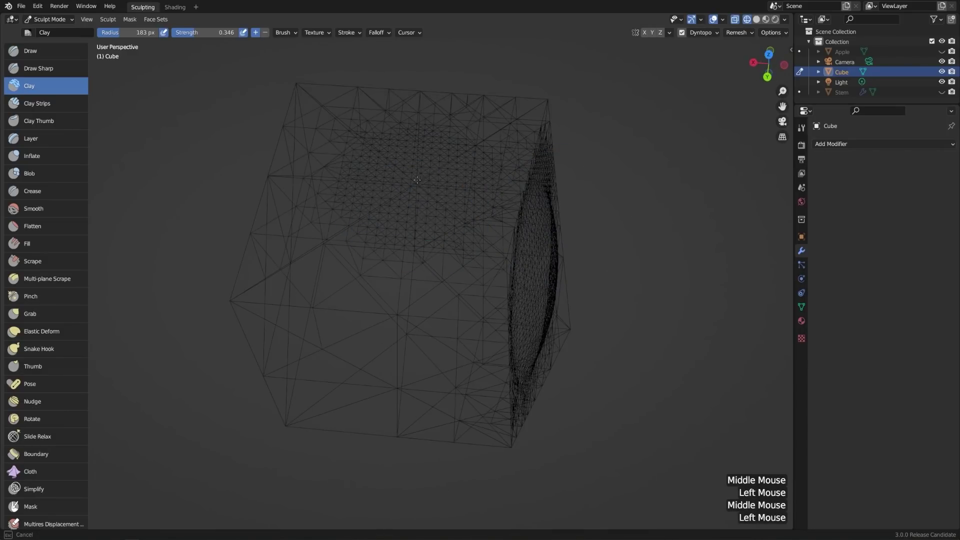
{"action": "left_click_drag", "start_coordinate": [383, 235], "coordinate": [428, 205]}
{"action": "mouse_move", "coordinate": [428, 205]}
{"action": "left_mouse_down"}
{"action": "mouse_move", "coordinate": [405, 215]}
{"action": "mouse_move", "coordinate": [445, 221]}
{"action": "left_mouse_up"}
Paint further Clay strokes on the same face at closer viewing distances to generate denser relative detail
{"action": "middle_click_drag", "start_coordinate": [445, 221], "coordinate": [435, 275]}
{"action": "scroll", "coordinate": [444, 243], "scroll_direction": "up", "scroll_amount": 2}
{"action": "mouse_move", "coordinate": [418, 257]}
{"action": "left_mouse_down"}
{"action": "mouse_move", "coordinate": [359, 290]}
{"action": "mouse_move", "coordinate": [387, 232]}
{"action": "left_mouse_up"}
{"action": "mouse_move", "coordinate": [447, 264]}
{"action": "left_mouse_down"}
{"action": "mouse_move", "coordinate": [413, 306]}
{"action": "mouse_move", "coordinate": [361, 272]}
{"action": "left_mouse_up"}
{"action": "scroll", "coordinate": [405, 303], "scroll_direction": "up", "scroll_amount": 2}
{"action": "mouse_move", "coordinate": [399, 206]}
{"action": "left_mouse_down"}
{"action": "mouse_move", "coordinate": [474, 283]}
{"action": "mouse_move", "coordinate": [445, 302]}
{"action": "mouse_move", "coordinate": [395, 372]}
{"action": "left_mouse_up"}
{"action": "scroll", "coordinate": [475, 283], "scroll_direction": "down", "scroll_amount": 2}
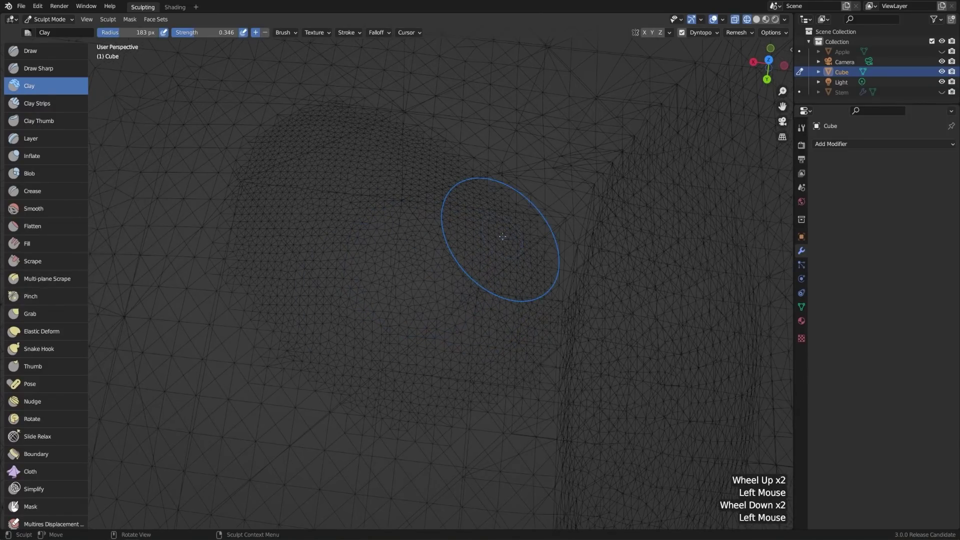
{"action": "scroll", "coordinate": [530, 202], "scroll_direction": "down", "scroll_amount": 1}
Change the Dyntopo detailing to Constant Detail and paint Clay strokes over the dense area of the face
{"action": "left_click", "coordinate": [713, 34]}
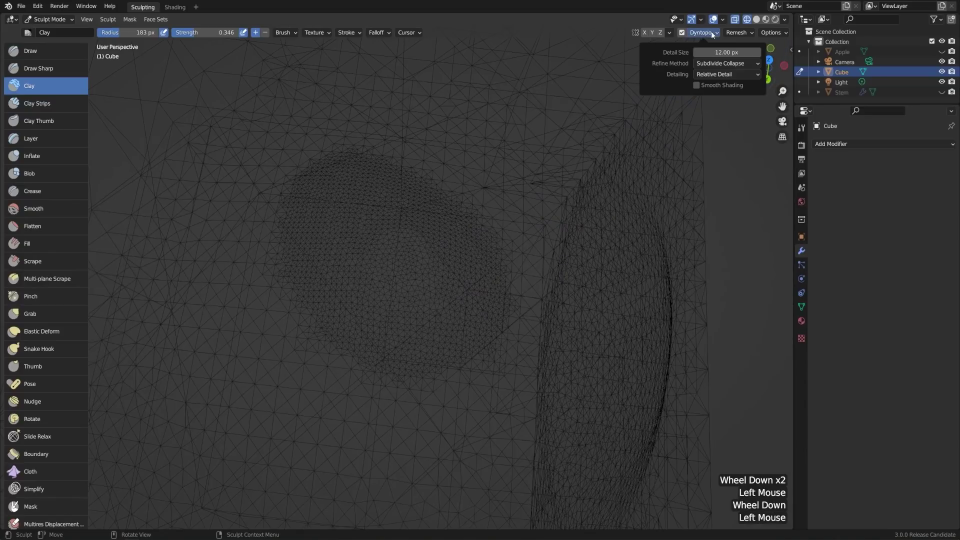
{"action": "left_click", "coordinate": [718, 75]}
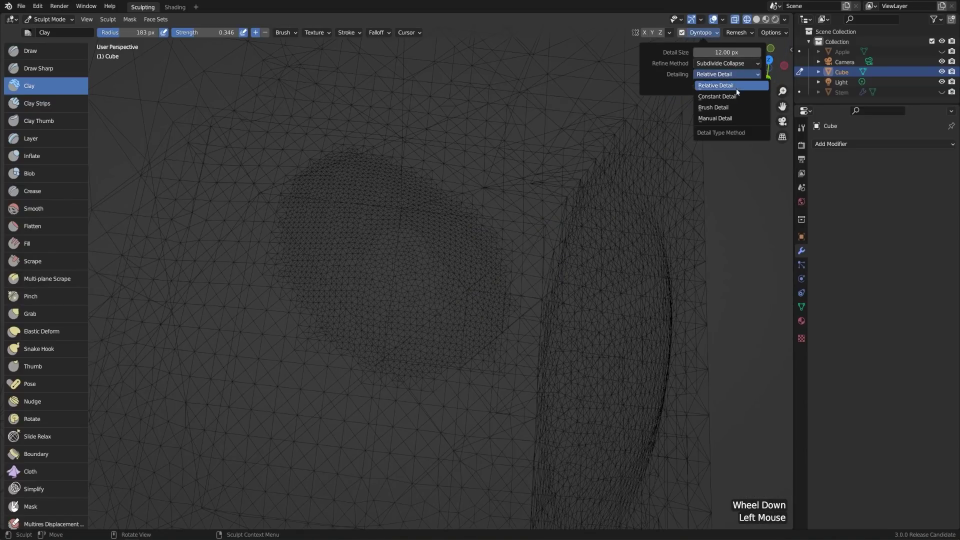
{"action": "left_click", "coordinate": [734, 96]}
{"action": "left_click_drag", "start_coordinate": [450, 220], "coordinate": [443, 318]}
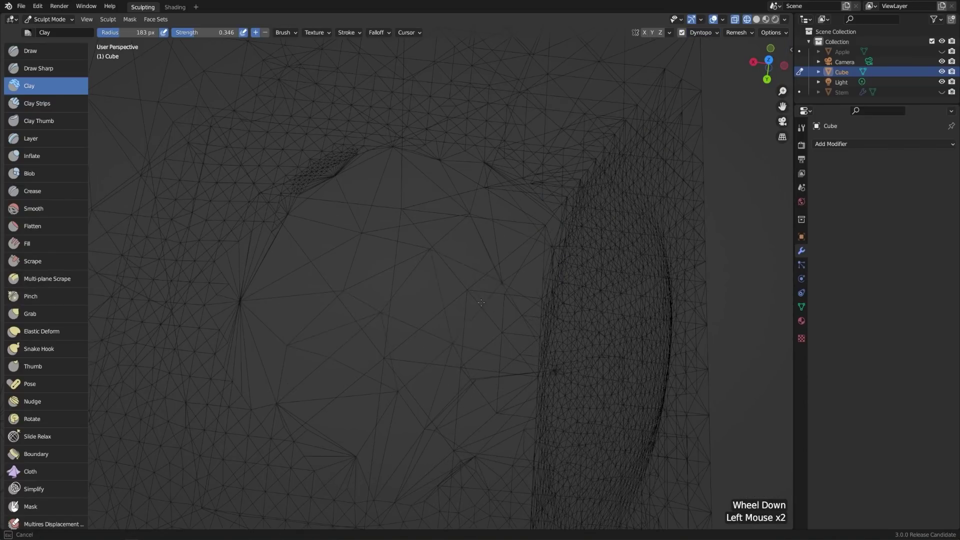
{"action": "scroll", "coordinate": [444, 318], "scroll_direction": "down", "scroll_amount": 2}
{"action": "left_click", "coordinate": [400, 285]}
{"action": "scroll", "coordinate": [400, 285], "scroll_direction": "up", "scroll_amount": 1}
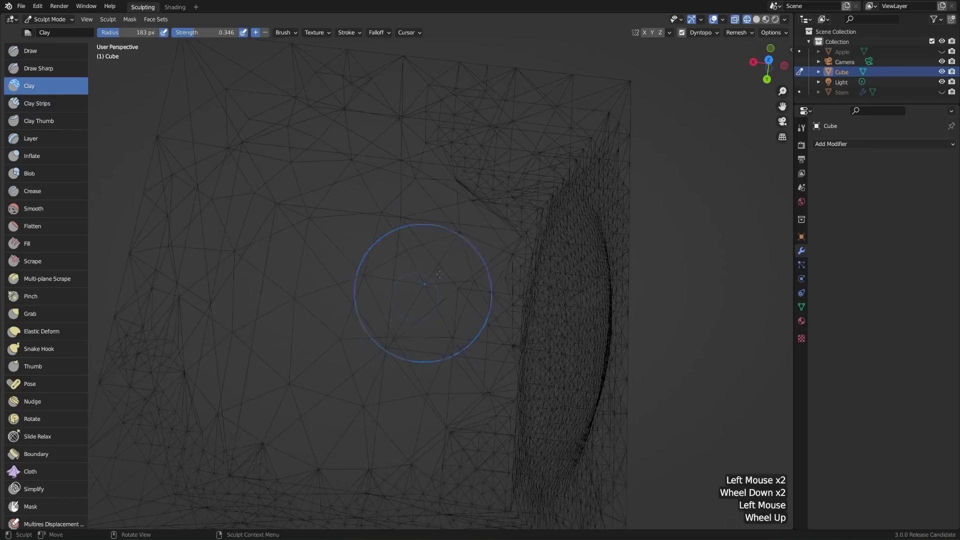
{"action": "left_click_drag", "start_coordinate": [385, 289], "coordinate": [397, 249]}
{"action": "left_click", "coordinate": [710, 33]}
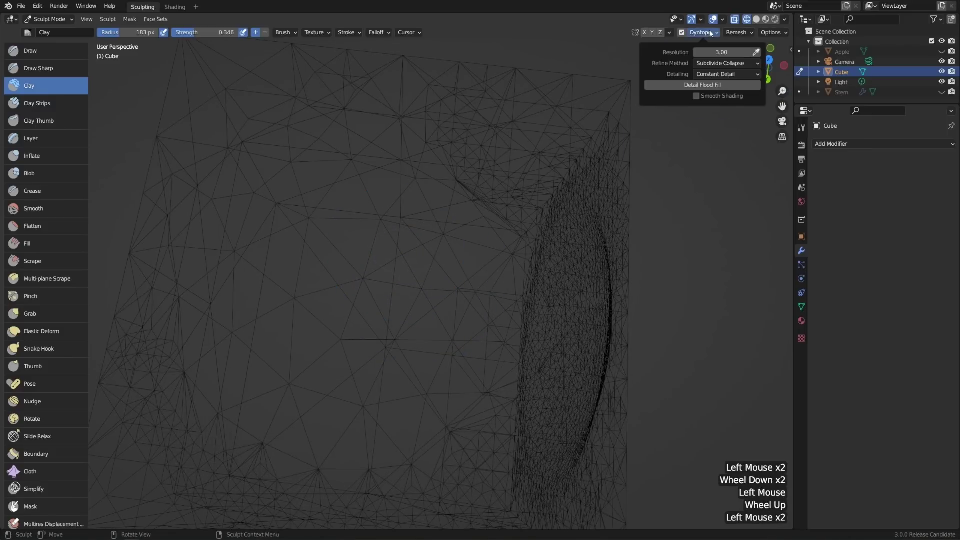
{"action": "left_click_drag", "start_coordinate": [332, 289], "coordinate": [415, 290]}
Set the Dyntopo resolution to 5 and paint Clay strokes over the cube's faces
{"action": "left_click", "coordinate": [706, 32]}
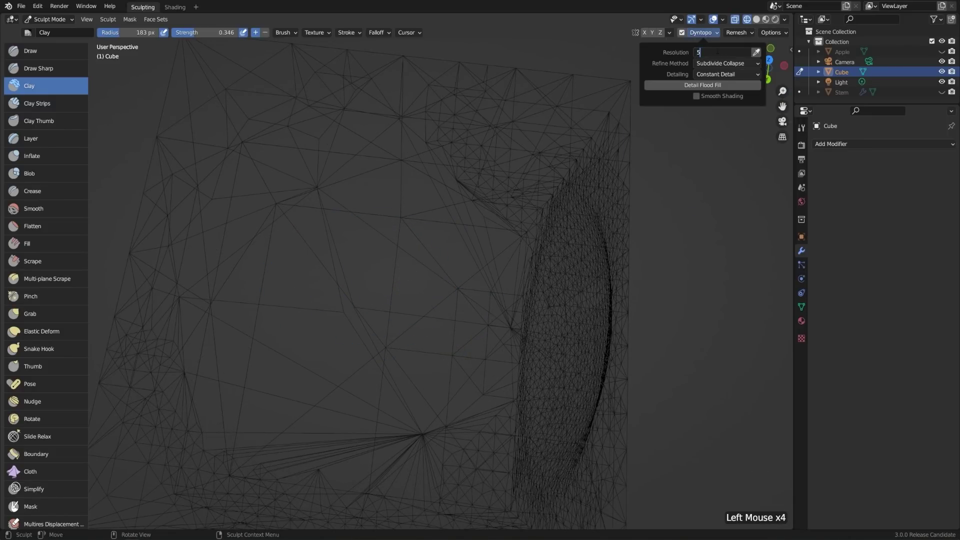
{"action": "left_click_drag", "start_coordinate": [408, 243], "coordinate": [348, 303]}
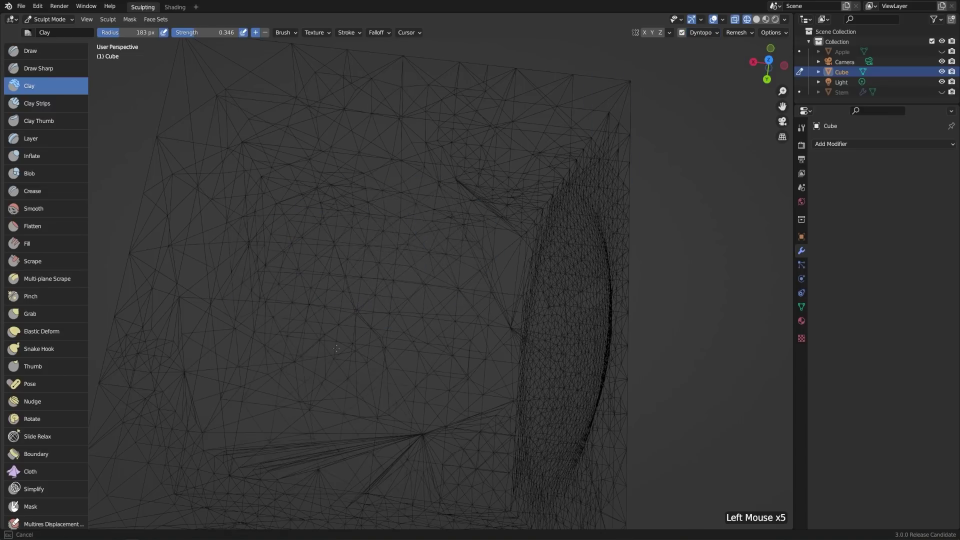
{"action": "left_click_drag", "start_coordinate": [305, 335], "coordinate": [400, 300]}
{"action": "middle_click_drag", "start_coordinate": [415, 320], "coordinate": [415, 300]}
{"action": "mouse_move", "coordinate": [440, 310]}
{"action": "left_mouse_down"}
{"action": "mouse_move", "coordinate": [345, 322]}
{"action": "mouse_move", "coordinate": [205, 301]}
{"action": "left_mouse_up"}
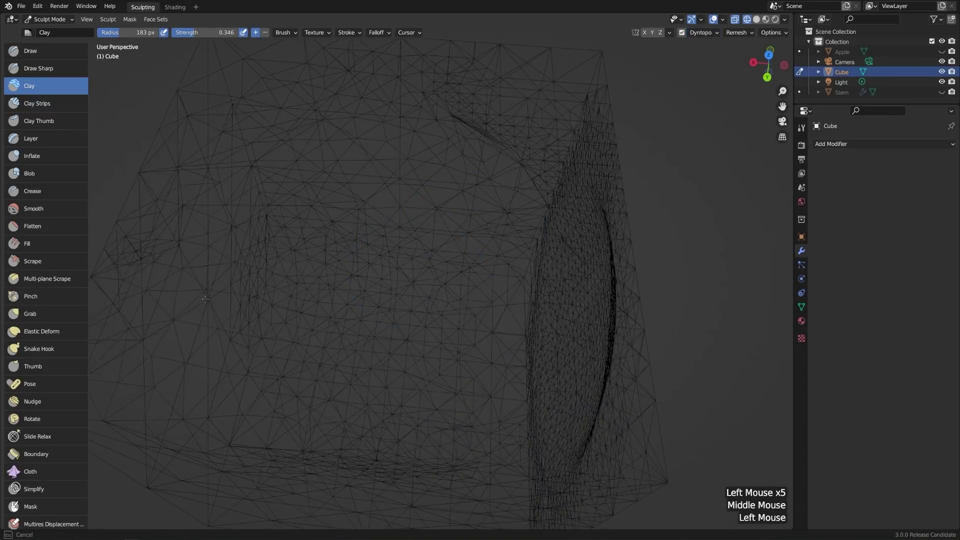
{"action": "scroll", "coordinate": [386, 321], "scroll_direction": "down", "scroll_amount": 2}
{"action": "middle_click_drag", "start_coordinate": [385, 322], "coordinate": [344, 249]}
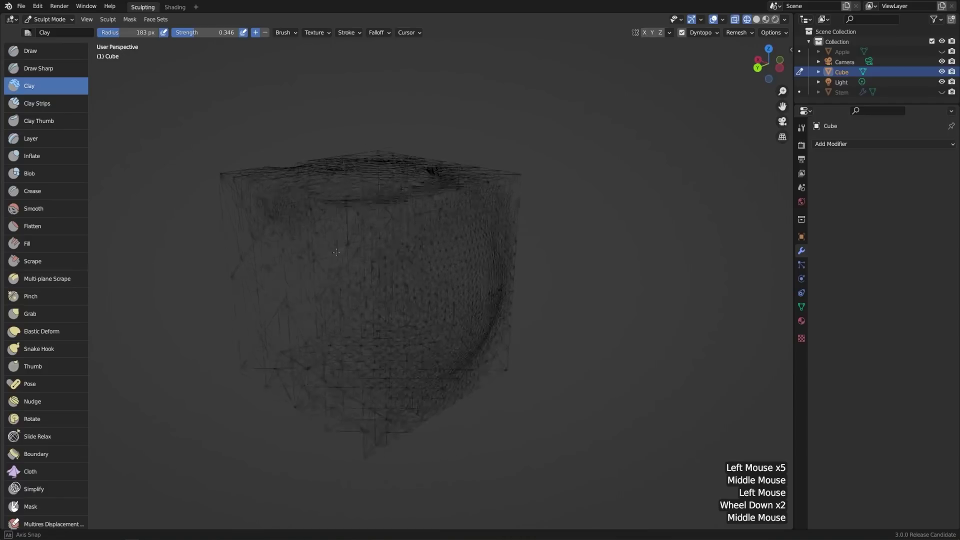
{"action": "scroll", "coordinate": [344, 249], "scroll_direction": "up", "scroll_amount": 1}
{"action": "left_click_drag", "start_coordinate": [449, 343], "coordinate": [435, 317]}
Undo all the Clay strokes and the Dyntopo activation, back to the plain cube
{"action": "key", "text": "ctrl+z"}
{"action": "key", "text": "ctrl+z"}
{"action": "key", "text": "ctrl+z"}
{"action": "key", "text": "ctrl+z"}
{"action": "key", "text": "ctrl+z"}
{"action": "key", "text": "ctrl+z"}
{"action": "key", "text": "ctrl+z"}
{"action": "key", "text": "ctrl+z"}
{"action": "key", "text": "ctrl+z"}
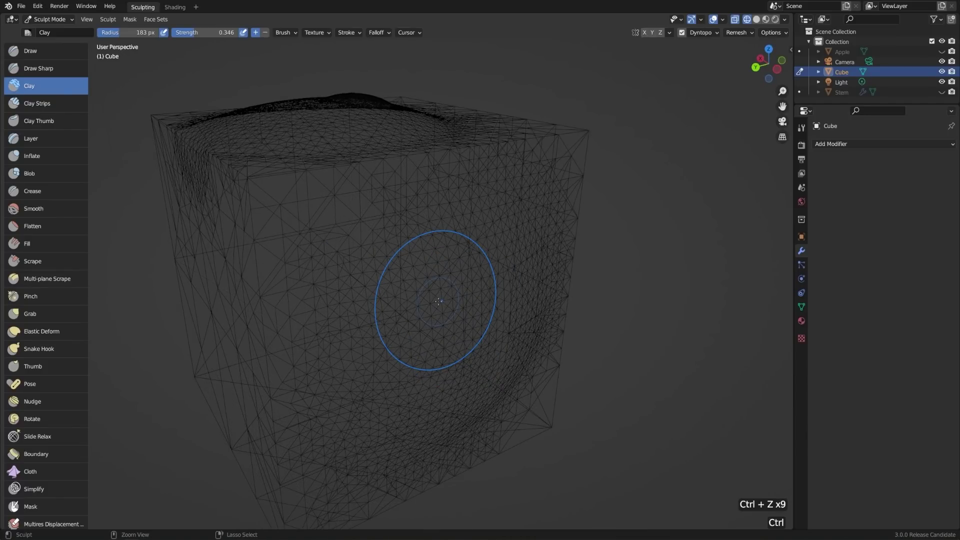
{"action": "key", "text": "ctrl+z"}
{"action": "key", "text": "ctrl+z"}
{"action": "key", "text": "ctrl+z"}
{"action": "key", "text": "ctrl+z"}
{"action": "key", "text": "ctrl+z"}
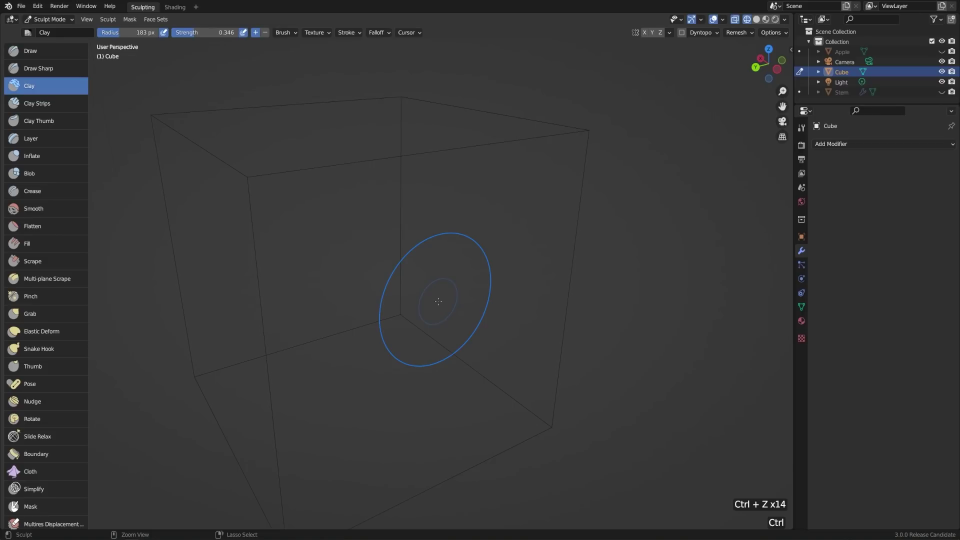
Set the Remesh voxel size to 0.1 m and remesh the cube
{"action": "scroll", "coordinate": [438, 302], "scroll_direction": "down", "scroll_amount": 2}
{"action": "middle_click_drag", "start_coordinate": [475, 259], "coordinate": [530, 240]}
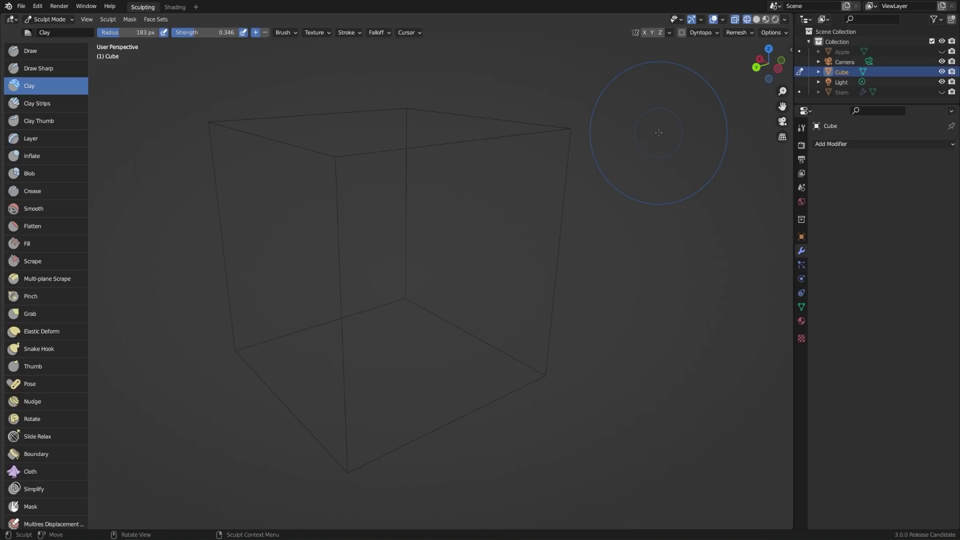
{"action": "left_click", "coordinate": [741, 33]}
{"action": "left_click_drag", "start_coordinate": [753, 52], "coordinate": [754, 52]}
{"action": "left_click", "coordinate": [753, 53]}
{"action": "type", "text": "0.1"}
{"action": "key", "text": "Return"}
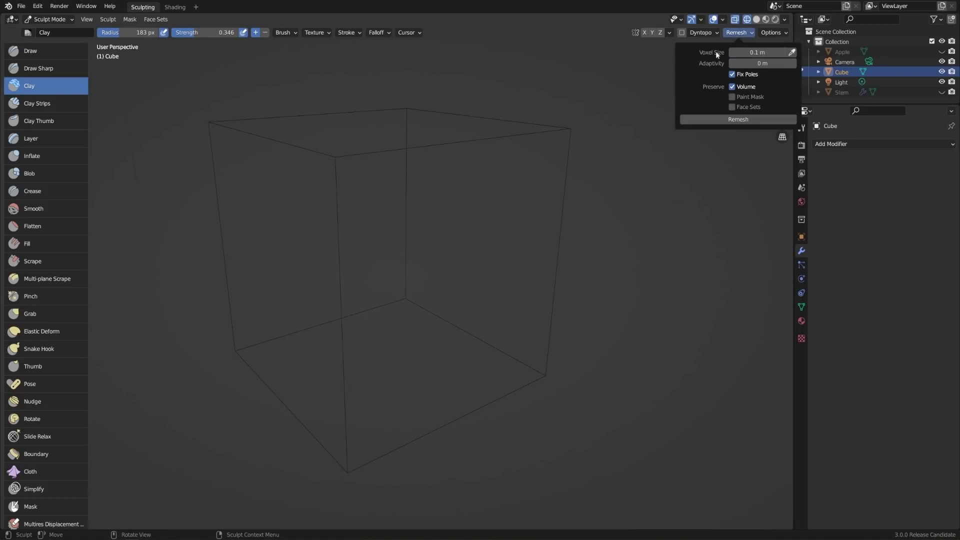
{"action": "left_click", "coordinate": [738, 120]}
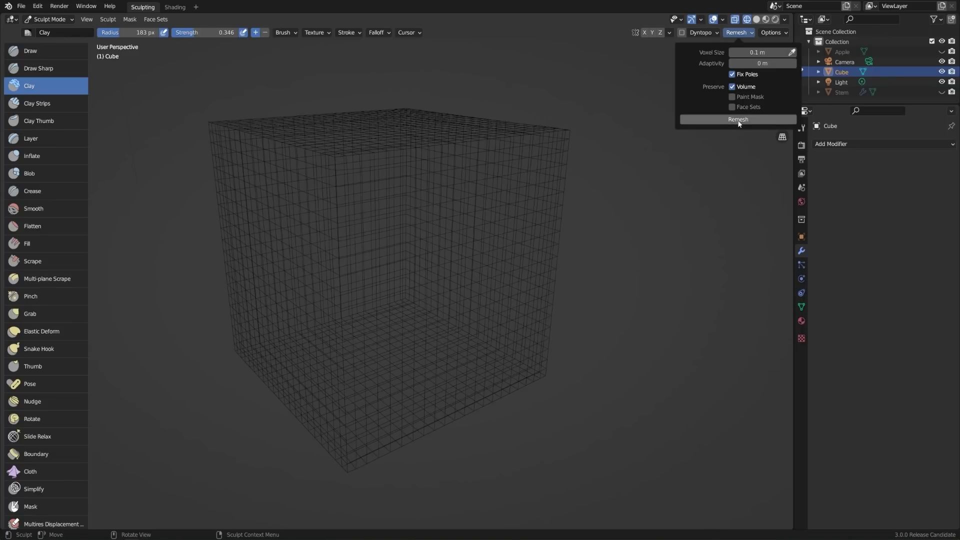
Enlarge the Grab brush radius to 264 px and pull the middle of one side face out into a long spike
{"action": "middle_click_drag", "start_coordinate": [390, 229], "coordinate": [429, 246]}
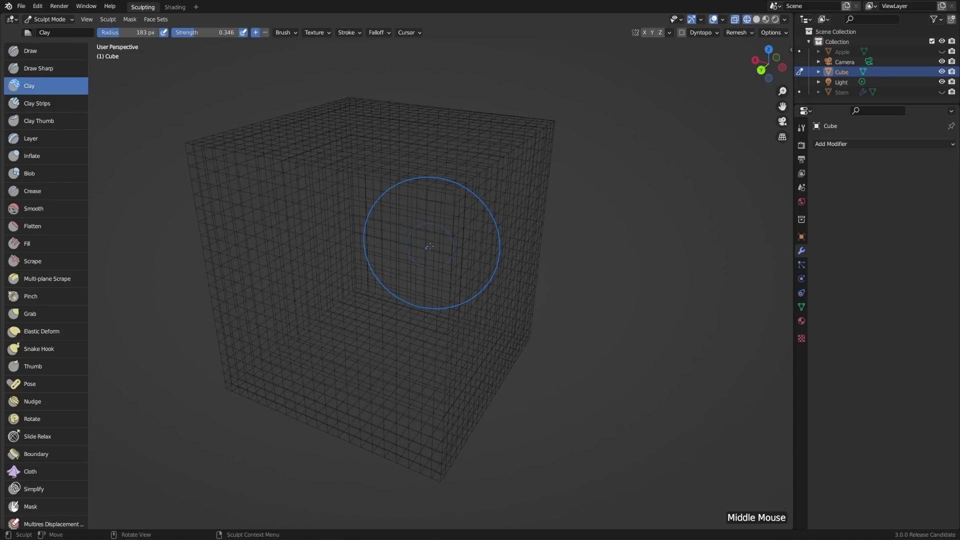
{"action": "left_click", "coordinate": [43, 314]}
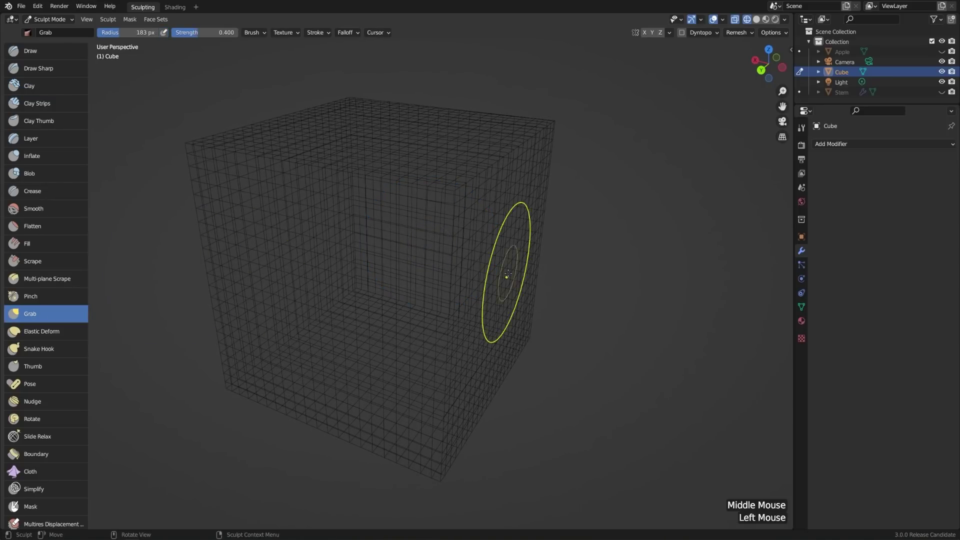
{"action": "middle_click_drag", "start_coordinate": [492, 295], "coordinate": [464, 269]}
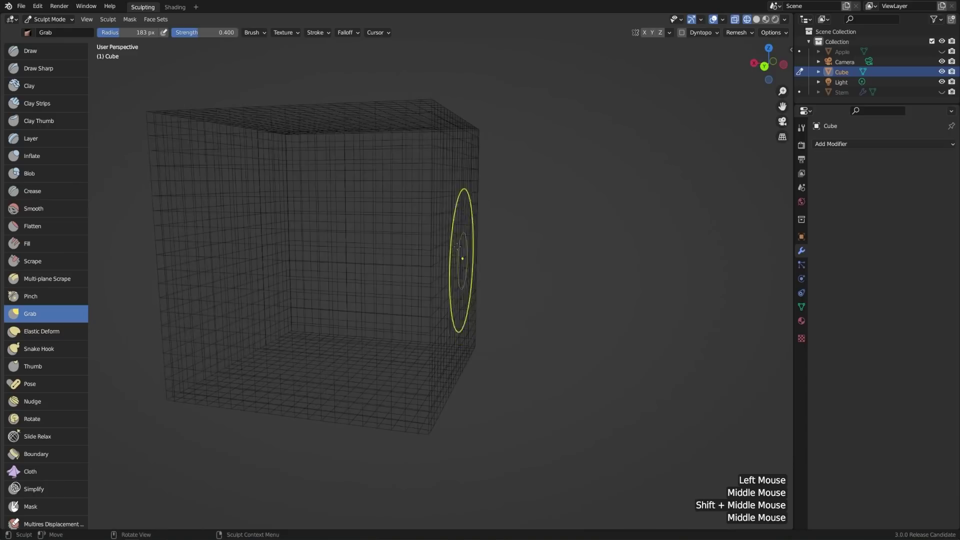
{"action": "key", "text": "f"}
{"action": "left_click", "coordinate": [531, 261]}
{"action": "left_click_drag", "start_coordinate": [458, 244], "coordinate": [645, 280]}
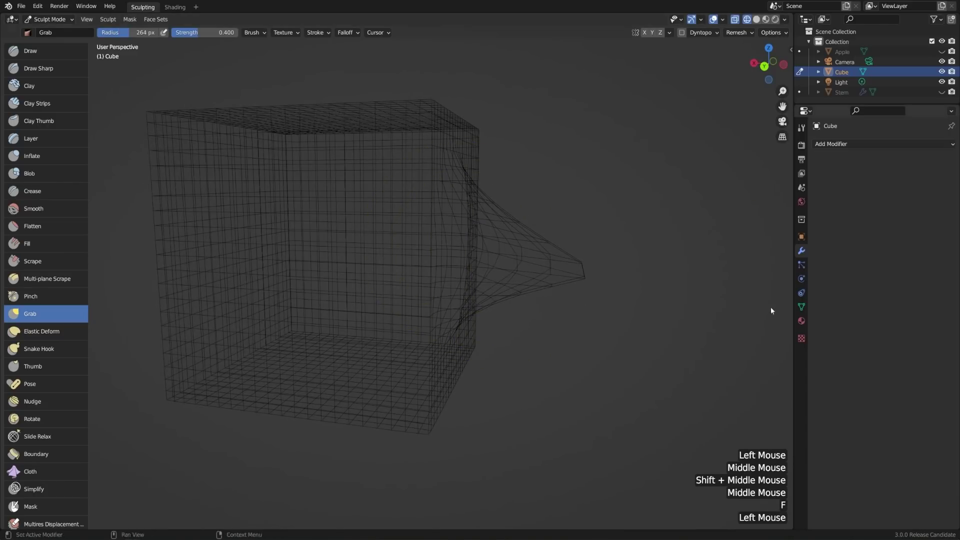
{"action": "left_click_drag", "start_coordinate": [505, 282], "coordinate": [849, 296]}
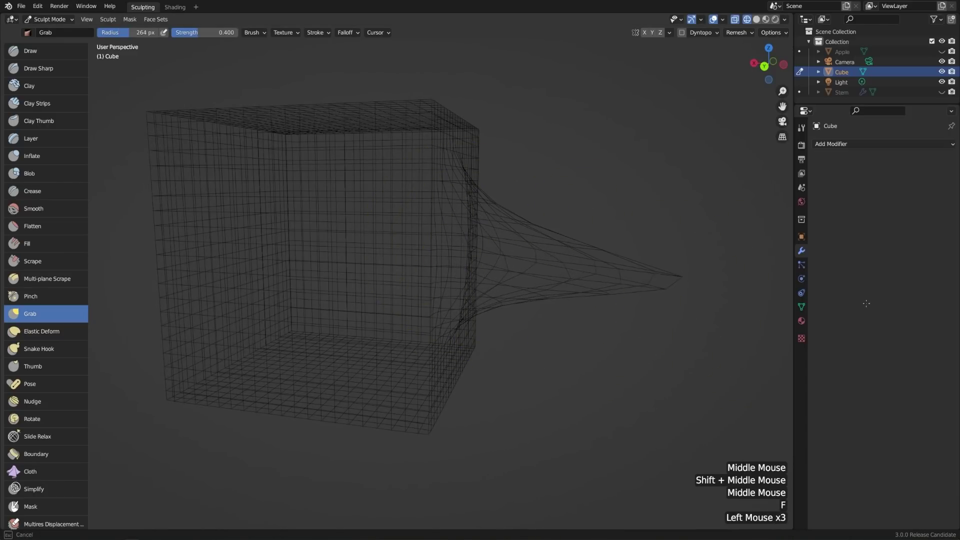
{"action": "middle_click_drag", "start_coordinate": [682, 272], "coordinate": [555, 272], "text": "shift"}
{"action": "left_click", "coordinate": [587, 272]}
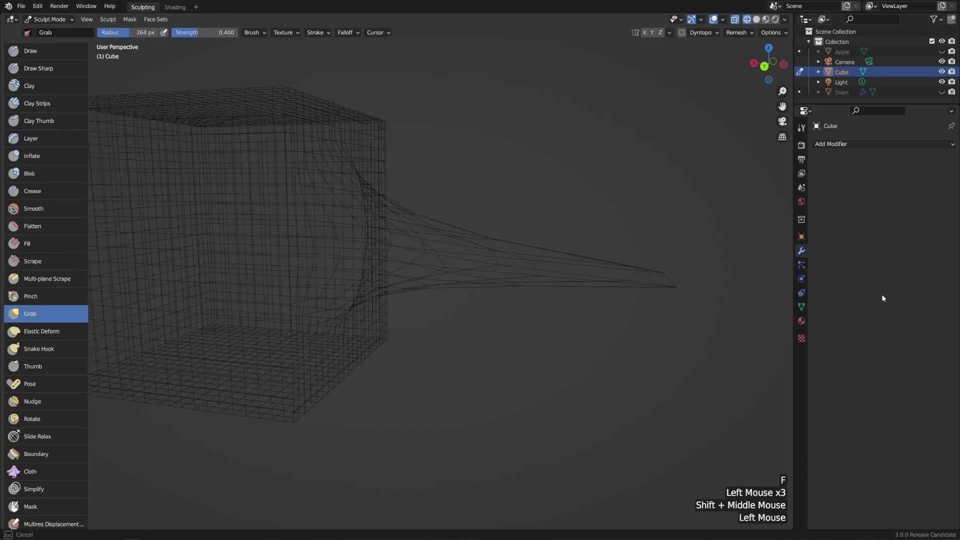
Switch back to solid shading and pull more of the side and its edges outward around the spike with the Grab brush
{"action": "key", "text": "z"}
{"action": "scroll", "coordinate": [515, 279], "scroll_direction": "down", "scroll_amount": 2}
{"action": "middle_click_drag", "start_coordinate": [515, 279], "coordinate": [555, 321]}
{"action": "left_click_drag", "start_coordinate": [555, 321], "coordinate": [605, 386]}
{"action": "middle_click_drag", "start_coordinate": [360, 274], "coordinate": [330, 281]}
{"action": "left_click_drag", "start_coordinate": [377, 278], "coordinate": [563, 366]}
{"action": "middle_click_drag", "start_coordinate": [354, 236], "coordinate": [410, 250]}
{"action": "mouse_move", "coordinate": [355, 274]}
{"action": "left_mouse_down"}
{"action": "mouse_move", "coordinate": [511, 373]}
{"action": "mouse_move", "coordinate": [503, 367]}
{"action": "left_mouse_up"}
{"action": "middle_click_drag", "start_coordinate": [468, 343], "coordinate": [450, 285]}
{"action": "mouse_move", "coordinate": [379, 210]}
{"action": "left_mouse_down"}
{"action": "mouse_move", "coordinate": [482, 240]}
{"action": "mouse_move", "coordinate": [424, 270]}
{"action": "mouse_move", "coordinate": [467, 262]}
{"action": "left_mouse_up"}
{"action": "middle_click_drag", "start_coordinate": [609, 278], "coordinate": [546, 304]}
{"action": "left_click_drag", "start_coordinate": [473, 293], "coordinate": [545, 326]}
{"action": "left_click_drag", "start_coordinate": [360, 270], "coordinate": [381, 290]}
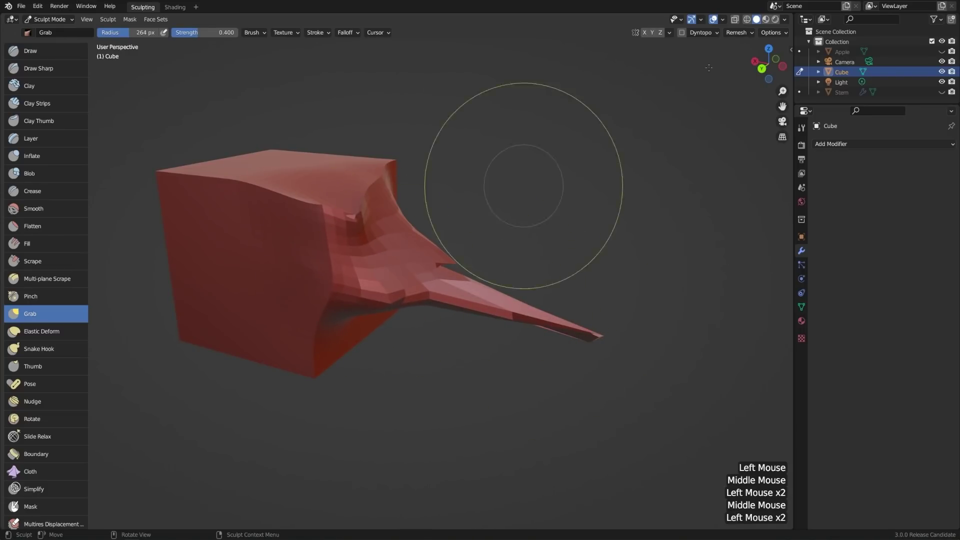
Remesh the stretched cube and reshape its protrusion with further Grab strokes
{"action": "left_click", "coordinate": [744, 34]}
{"action": "mouse_move", "coordinate": [540, 331]}
{"action": "middle_mouse_down"}
{"action": "mouse_move", "coordinate": [484, 329]}
{"action": "mouse_move", "coordinate": [547, 317]}
{"action": "middle_mouse_up"}
{"action": "scroll", "coordinate": [548, 317], "scroll_direction": "up", "scroll_amount": 1}
{"action": "left_click_drag", "start_coordinate": [553, 319], "coordinate": [552, 324]}
{"action": "left_click_drag", "start_coordinate": [386, 277], "coordinate": [405, 317]}
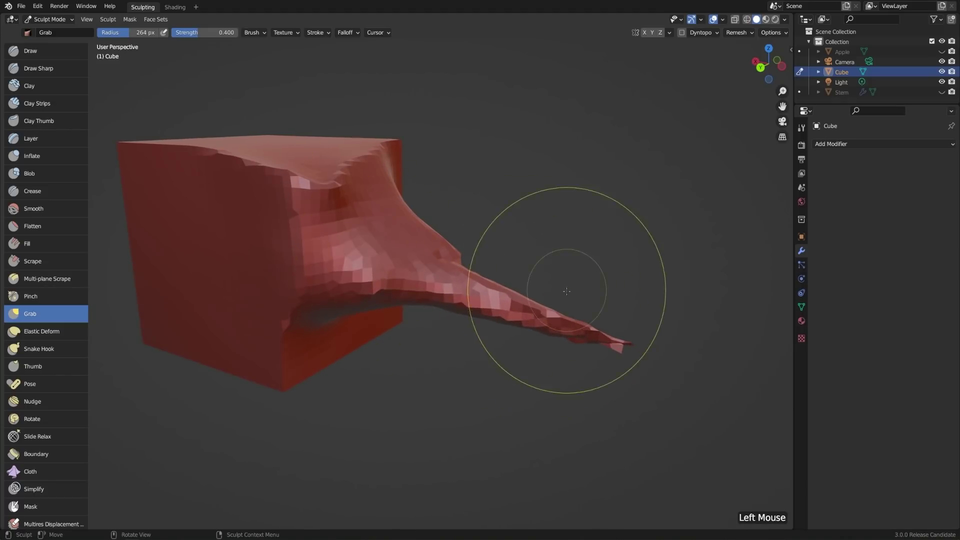
Smooth the faceted spike that protrudes from the cube's side
{"action": "middle_click_drag", "start_coordinate": [565, 290], "coordinate": [590, 297]}
{"action": "mouse_move", "coordinate": [599, 316]}
{"action": "left_mouse_down", "text": "shift"}
{"action": "mouse_move", "coordinate": [624, 343]}
{"action": "mouse_move", "coordinate": [499, 306]}
{"action": "left_mouse_up", "text": "shift"}
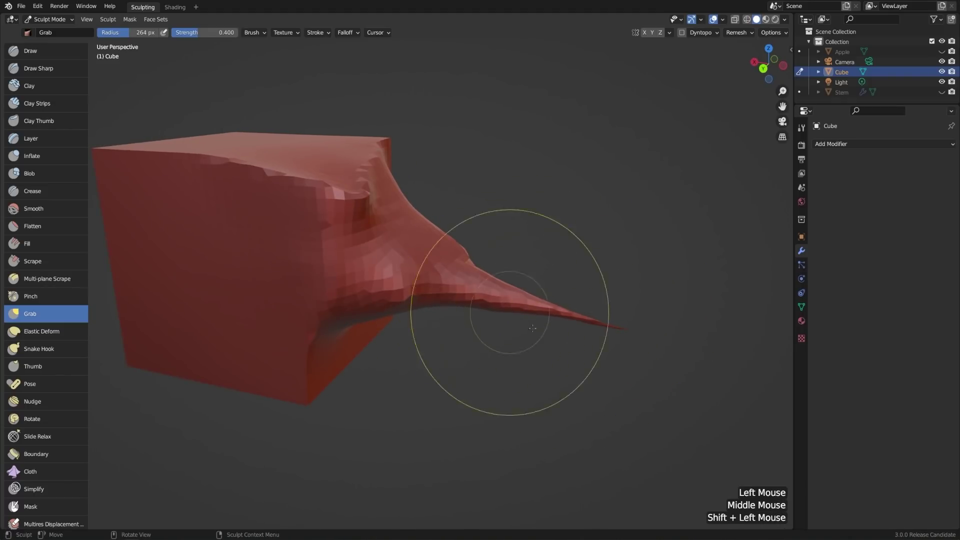
{"action": "middle_click_drag", "start_coordinate": [584, 343], "coordinate": [647, 349], "text": "shift"}
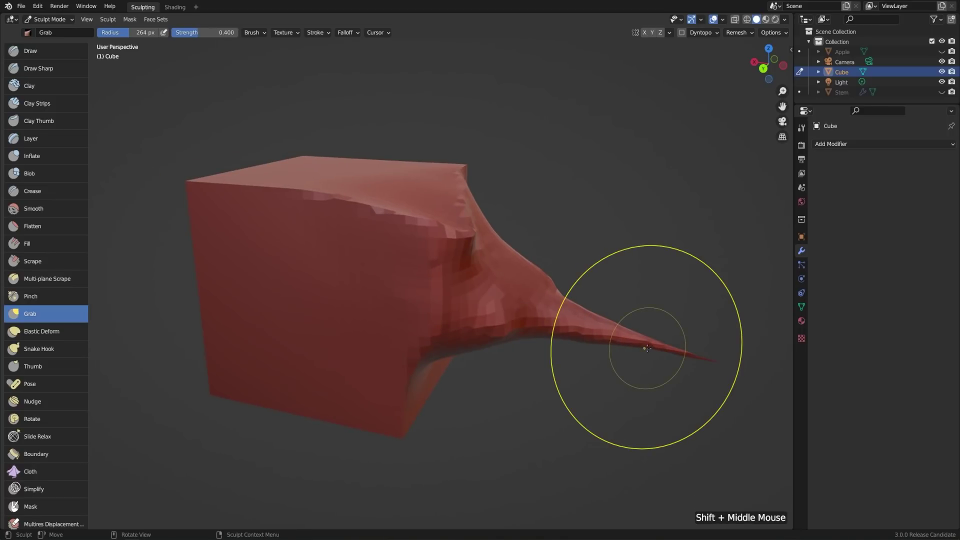
Undo the smoothing, Grab strokes and remeshing until the plain, undeformed cube is back
{"action": "key", "text": "ctrl"}
{"action": "key", "text": "ctrl+z"}
{"action": "key", "text": "ctrl+z"}
{"action": "key", "text": "ctrl+z"}
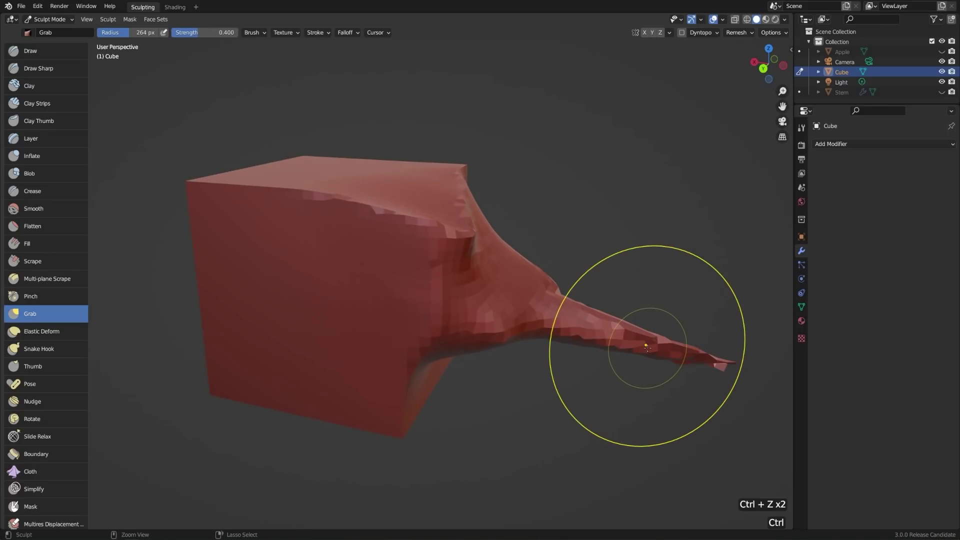
{"action": "key", "text": "ctrl+z"}
{"action": "key", "text": "ctrl+z"}
{"action": "key", "text": "ctrl+z"}
{"action": "key", "text": "ctrl+z"}
{"action": "key", "text": "ctrl+z"}
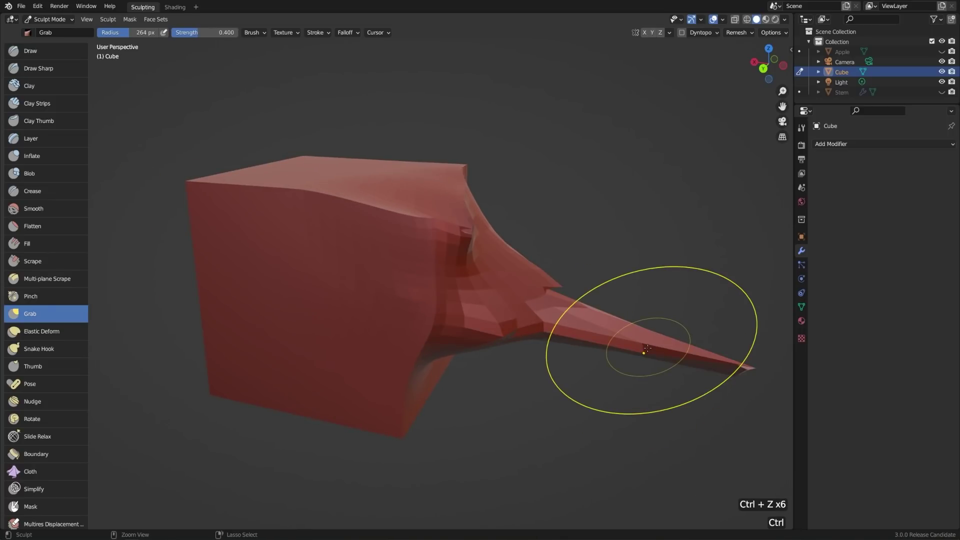
{"action": "key", "text": "ctrl+z"}
{"action": "key", "text": "ctrl+z"}
{"action": "key", "text": "ctrl+z"}
{"action": "key", "text": "ctrl+z"}
{"action": "key", "text": "ctrl+z"}
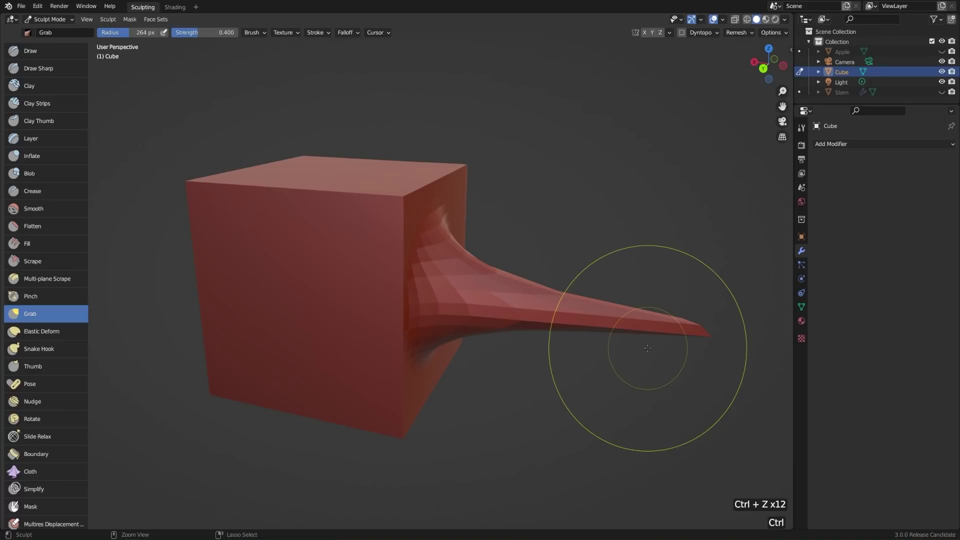
{"action": "key", "text": "ctrl+z"}
{"action": "key", "text": "ctrl+z"}
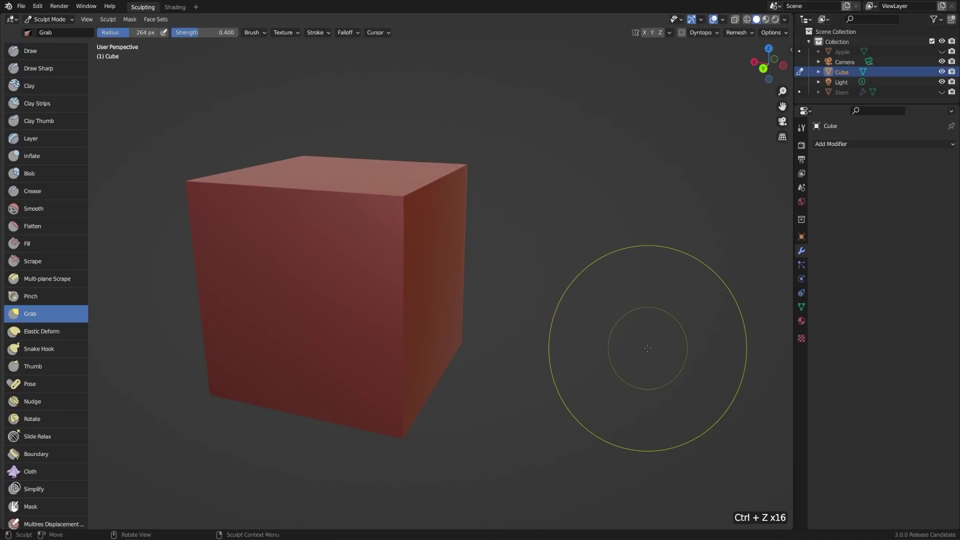
Switch the viewport to wireframe shading and add a Multiresolution modifier with one subdivision to the cube
{"action": "key", "text": "z"}
{"action": "middle_click_drag", "start_coordinate": [482, 285], "coordinate": [509, 274], "text": "shift"}
{"action": "key", "text": "ctrl+z"}
{"action": "key", "text": "z"}
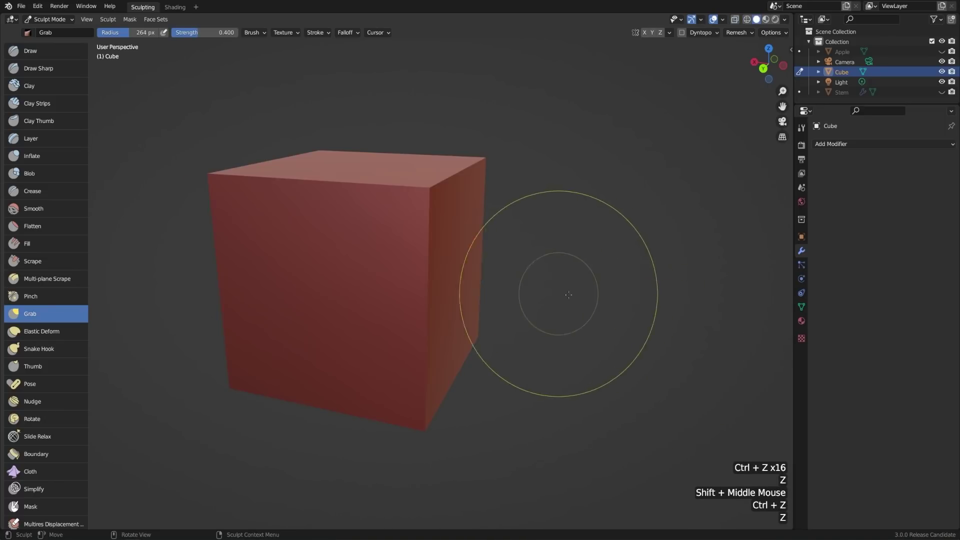
{"action": "key", "text": "z"}
{"action": "left_click", "coordinate": [546, 297]}
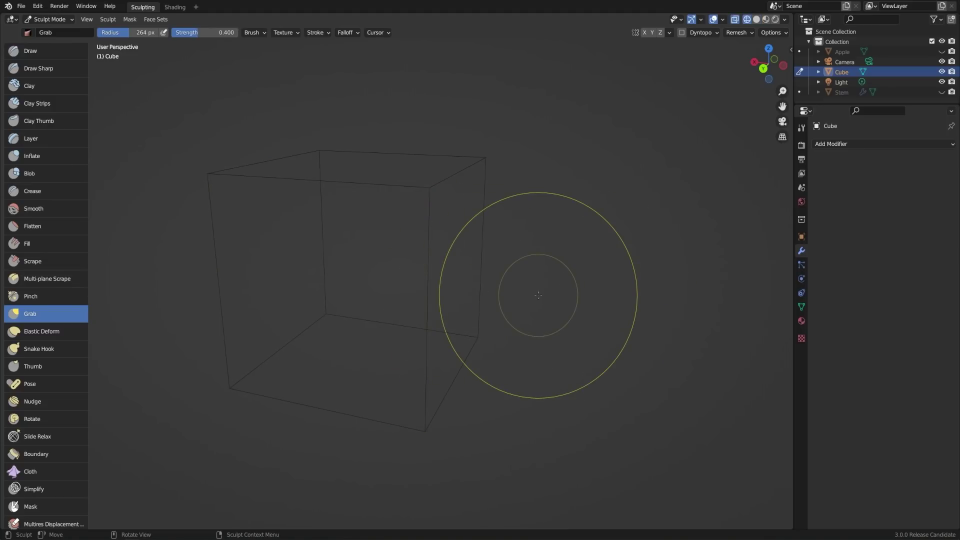
{"action": "left_click", "coordinate": [854, 144]}
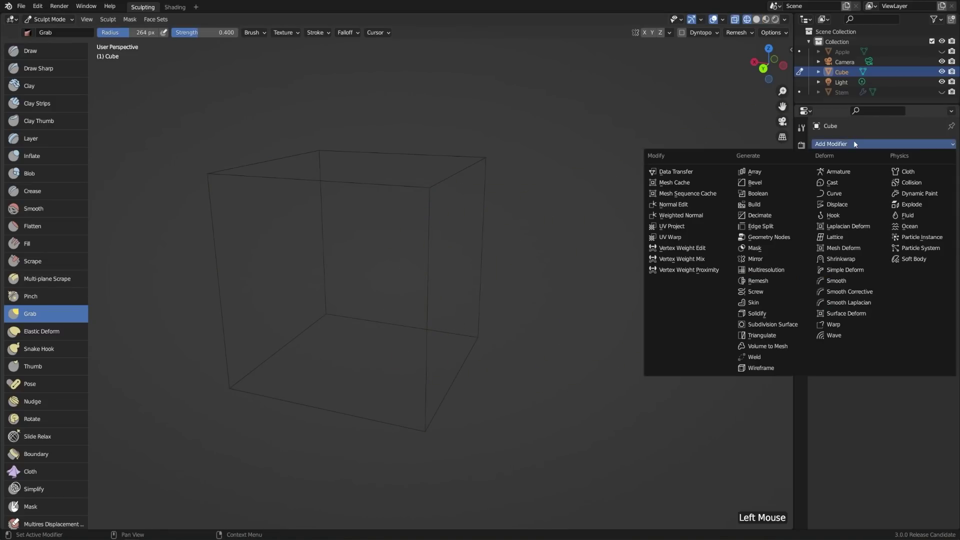
{"action": "left_click", "coordinate": [777, 273]}
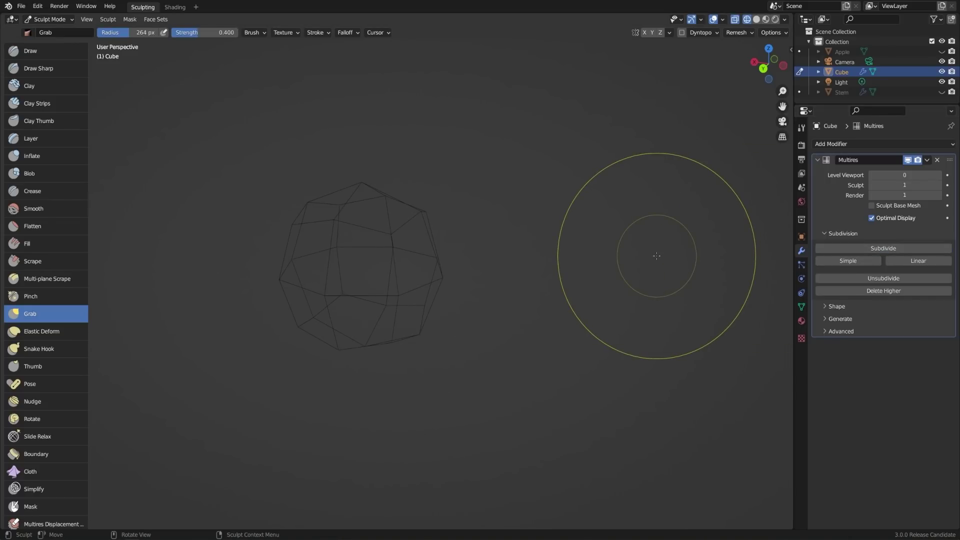
Shift several points of the subdivided cube with short Grab strokes at Sculpt level 1
{"action": "middle_click_drag", "start_coordinate": [615, 236], "coordinate": [418, 290]}
{"action": "left_click", "coordinate": [415, 302]}
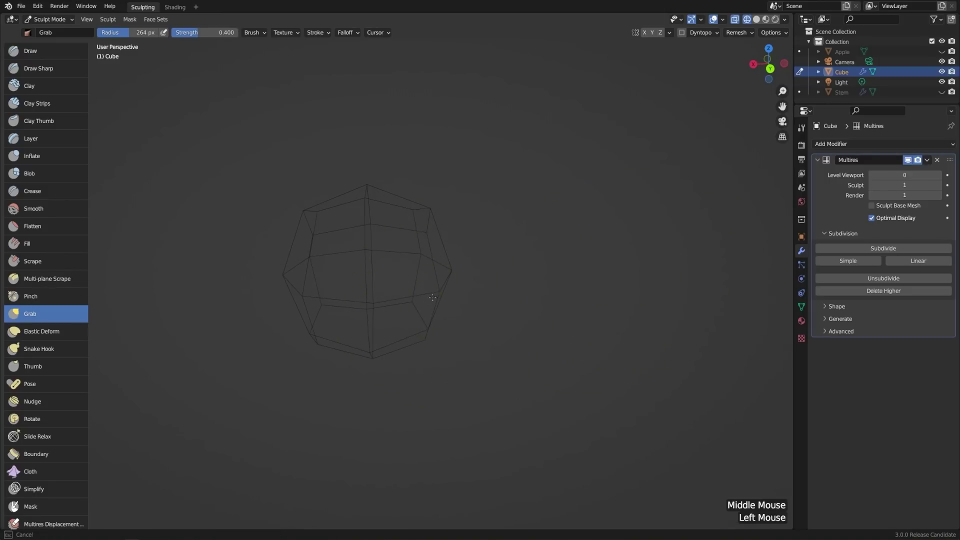
{"action": "left_click_drag", "start_coordinate": [349, 300], "coordinate": [350, 295]}
{"action": "left_click_drag", "start_coordinate": [281, 275], "coordinate": [300, 290]}
{"action": "mouse_move", "coordinate": [381, 300]}
{"action": "middle_mouse_down"}
{"action": "mouse_move", "coordinate": [411, 257]}
{"action": "mouse_move", "coordinate": [658, 246]}
{"action": "middle_mouse_up"}
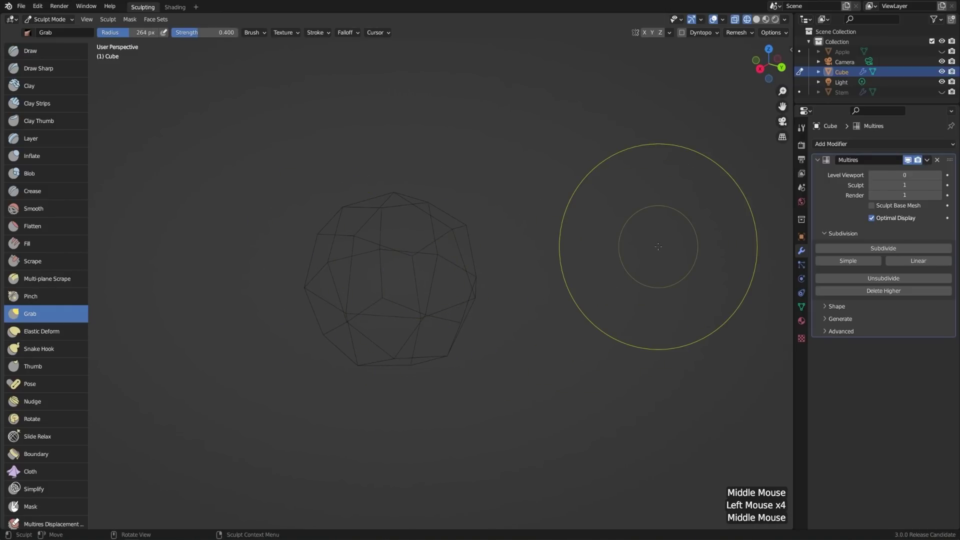
Set the Multires Sculpt level to 0 and move two upper corners of the base cube with the Grab brush
{"action": "left_click", "coordinate": [870, 186]}
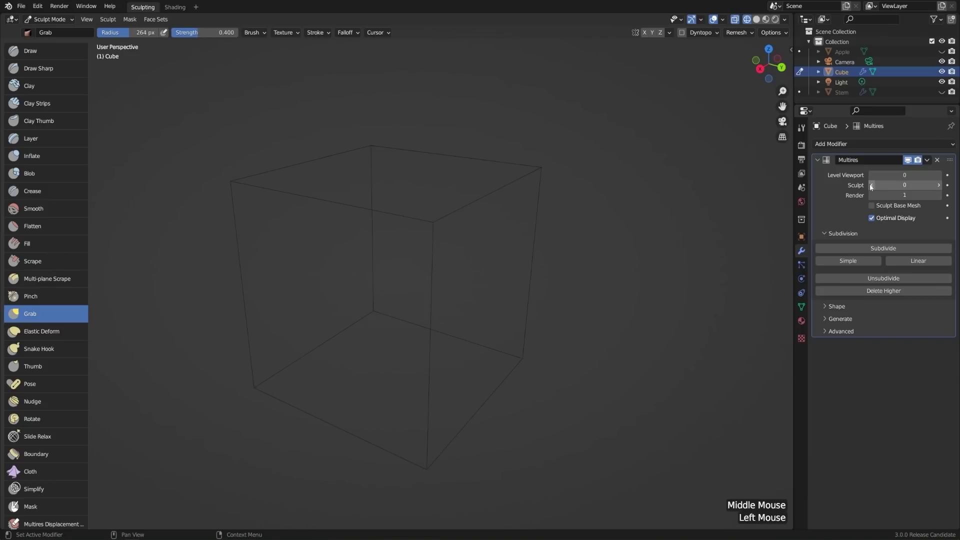
{"action": "left_click_drag", "start_coordinate": [540, 171], "coordinate": [486, 203]}
{"action": "left_click_drag", "start_coordinate": [428, 225], "coordinate": [390, 223]}
{"action": "left_click_drag", "start_coordinate": [523, 177], "coordinate": [590, 175]}
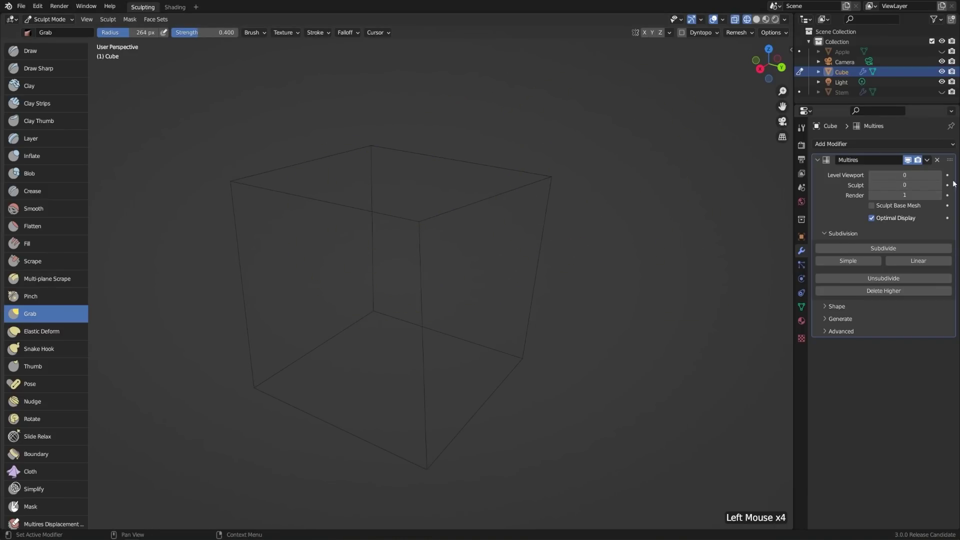
Return the Multires Sculpt level to 1 and switch the viewport to solid shading
{"action": "middle_click_drag", "start_coordinate": [506, 310], "coordinate": [450, 300]}
{"action": "key", "text": "z"}
{"action": "left_click", "coordinate": [618, 291]}
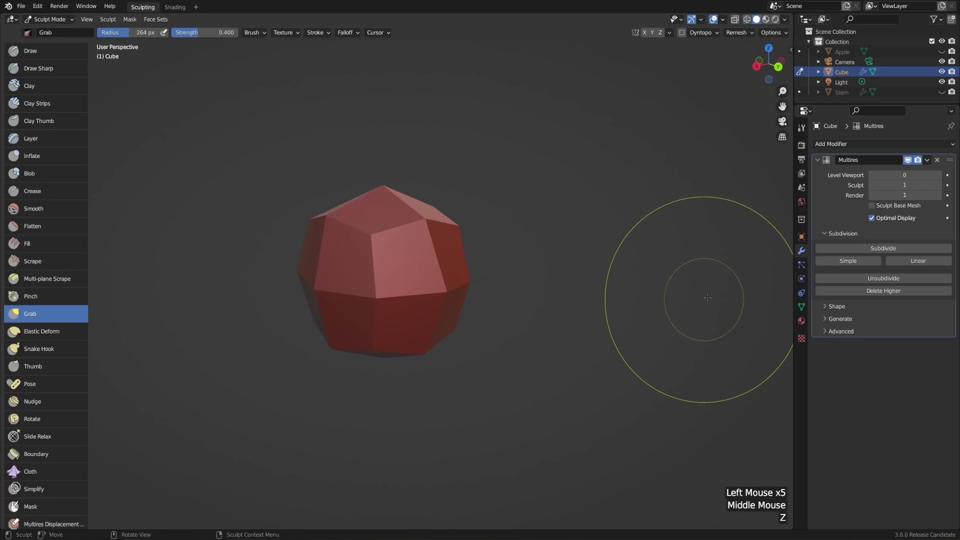
Subdivide the Multires mesh to level 2 and reshape its surface with several Grab strokes
{"action": "left_click", "coordinate": [869, 249]}
{"action": "middle_click_drag", "start_coordinate": [549, 279], "coordinate": [601, 285]}
{"action": "mouse_move", "coordinate": [525, 280]}
{"action": "middle_mouse_down"}
{"action": "mouse_move", "coordinate": [451, 286]}
{"action": "mouse_move", "coordinate": [489, 283]}
{"action": "mouse_move", "coordinate": [550, 299]}
{"action": "mouse_move", "coordinate": [525, 283]}
{"action": "mouse_move", "coordinate": [493, 300]}
{"action": "mouse_move", "coordinate": [445, 260]}
{"action": "mouse_move", "coordinate": [504, 269]}
{"action": "middle_mouse_up"}
{"action": "left_click_drag", "start_coordinate": [466, 289], "coordinate": [427, 271]}
{"action": "left_click_drag", "start_coordinate": [482, 280], "coordinate": [480, 279]}
{"action": "mouse_move", "coordinate": [388, 273]}
{"action": "left_mouse_down"}
{"action": "mouse_move", "coordinate": [311, 235]}
{"action": "mouse_move", "coordinate": [334, 189]}
{"action": "left_mouse_up"}
{"action": "left_click_drag", "start_coordinate": [446, 184], "coordinate": [449, 176]}
{"action": "left_click_drag", "start_coordinate": [402, 266], "coordinate": [428, 267]}
{"action": "left_click_drag", "start_coordinate": [429, 267], "coordinate": [435, 266]}
{"action": "left_click_drag", "start_coordinate": [434, 309], "coordinate": [434, 314]}
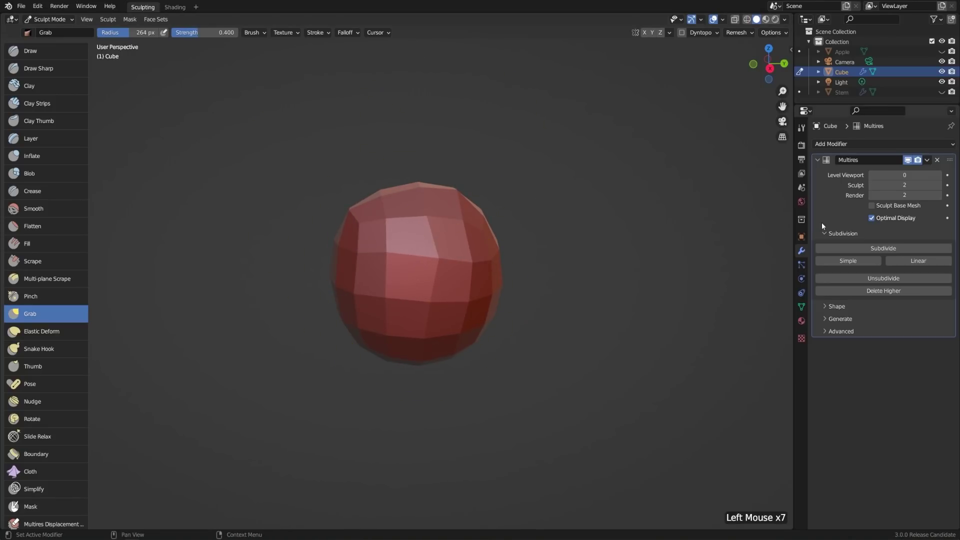
Lower the Multires Sculpt level to 1 and pull one side of the mesh outward into a point
{"action": "left_click", "coordinate": [872, 185]}
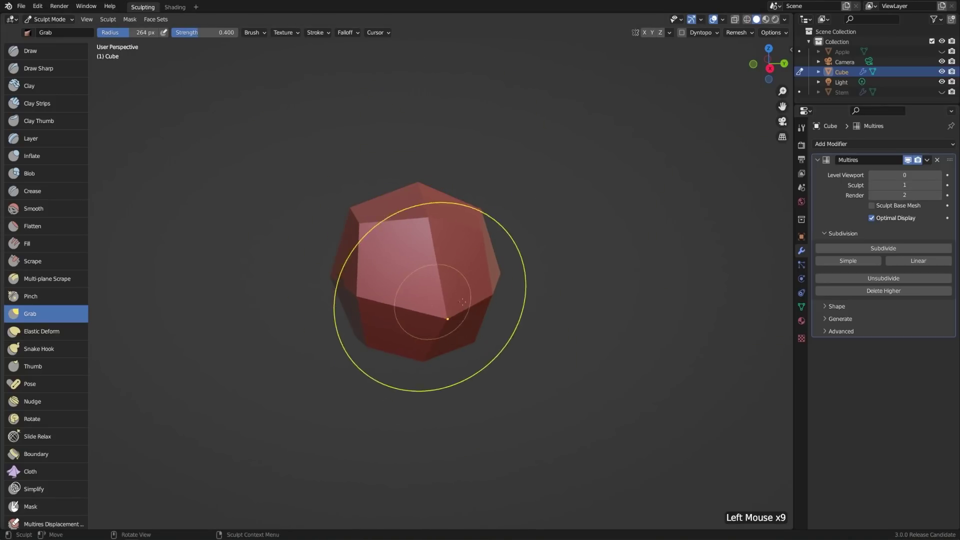
{"action": "middle_click_drag", "start_coordinate": [429, 300], "coordinate": [483, 274]}
{"action": "left_click", "coordinate": [550, 290]}
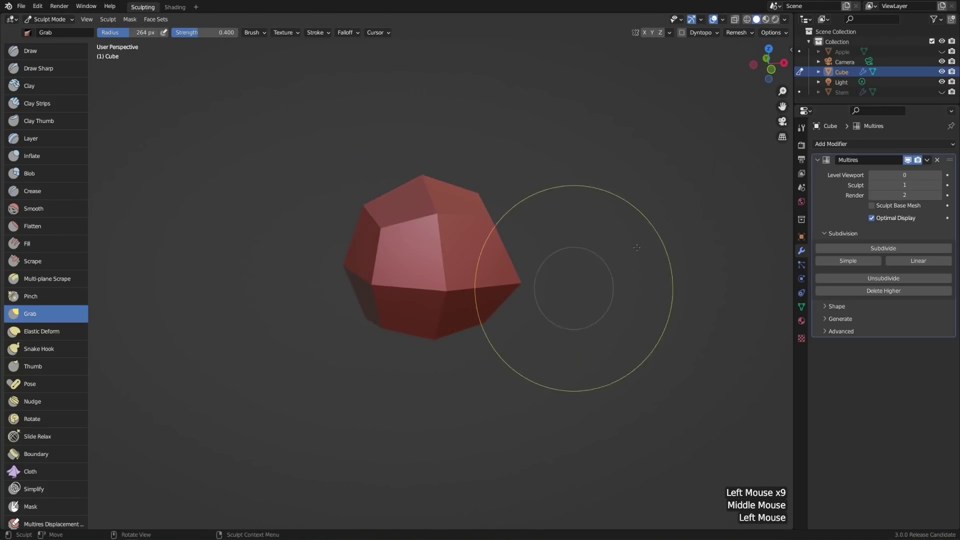
Lower the Multires Sculpt level to 0 and push an upper corner of the base cube inward
{"action": "left_click", "coordinate": [872, 185]}
{"action": "mouse_move", "coordinate": [550, 172]}
{"action": "left_mouse_down"}
{"action": "mouse_move", "coordinate": [536, 172]}
{"action": "mouse_move", "coordinate": [490, 210]}
{"action": "left_mouse_up"}
{"action": "mouse_move", "coordinate": [529, 283]}
{"action": "middle_mouse_down"}
{"action": "mouse_move", "coordinate": [521, 286]}
{"action": "mouse_move", "coordinate": [529, 283]}
{"action": "middle_mouse_up"}
Raise the Multires Sculpt level to 2 and pull the upper surface of the rounded mesh sideways with the Grab brush
{"action": "left_click", "coordinate": [940, 186]}
{"action": "left_click", "coordinate": [940, 186]}
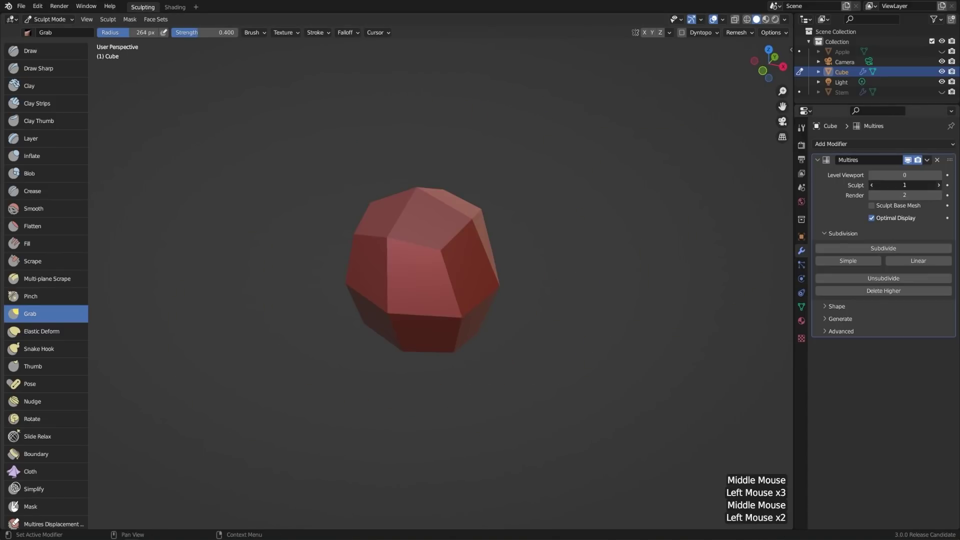
{"action": "middle_click_drag", "start_coordinate": [455, 268], "coordinate": [507, 259]}
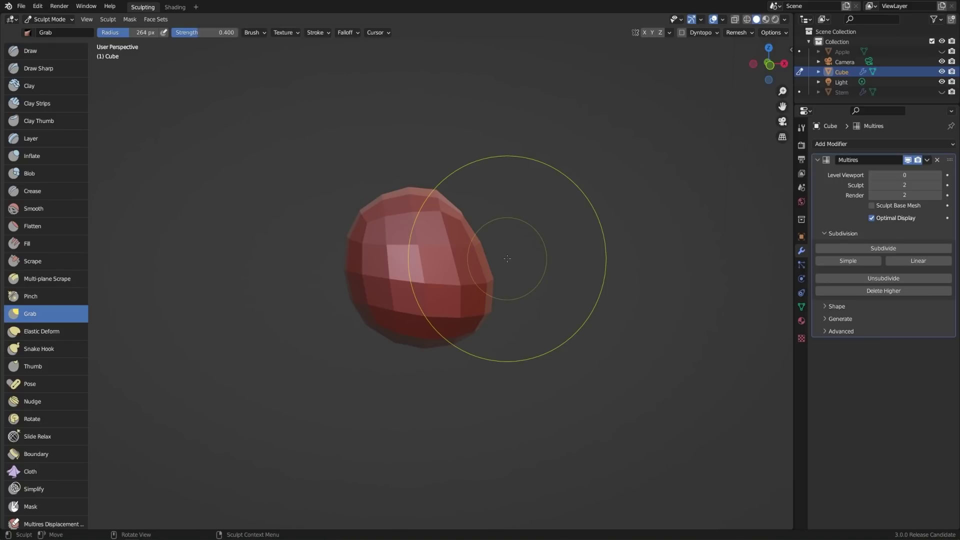
{"action": "left_click_drag", "start_coordinate": [434, 215], "coordinate": [499, 225]}
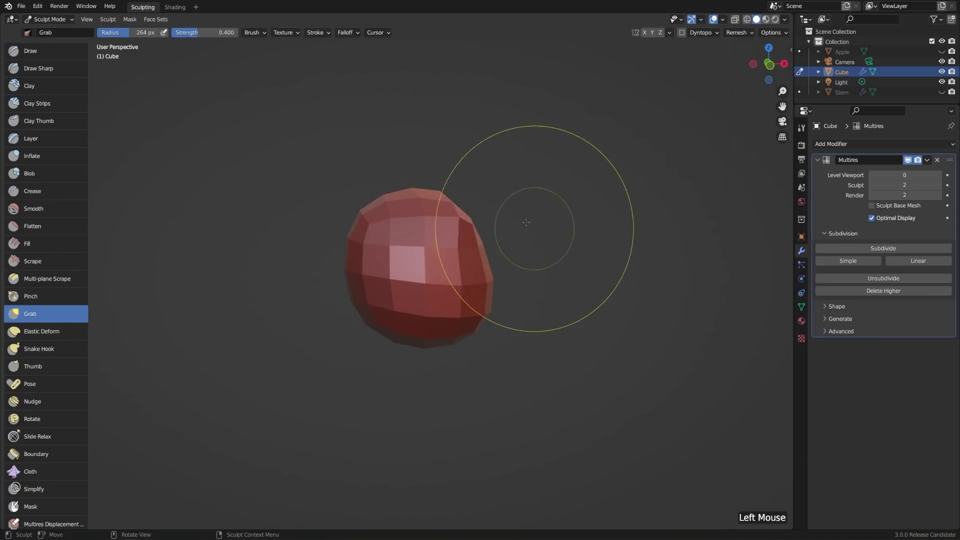
Switch the cube to Object Mode and raise its Multires viewport level to 2, then lower it to 1
{"action": "left_click", "coordinate": [69, 21]}
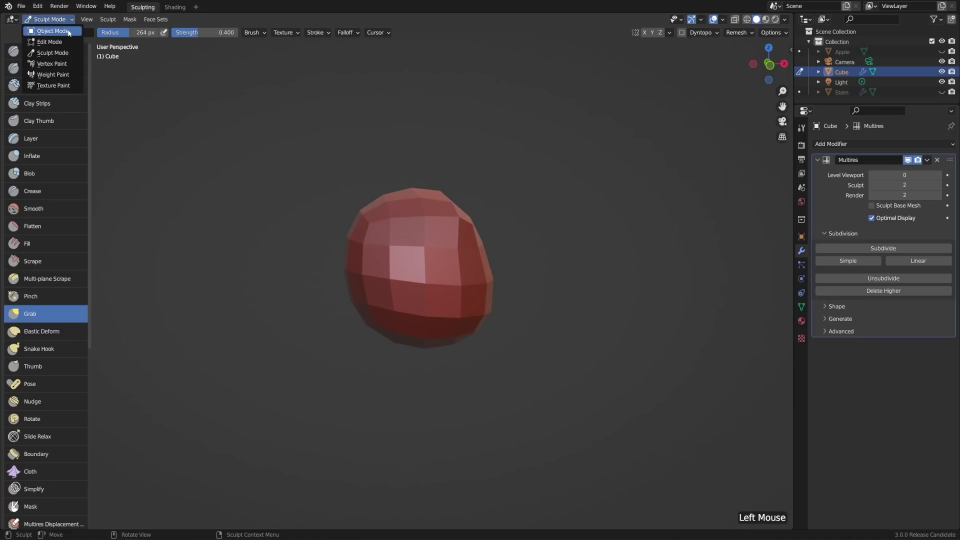
{"action": "left_click", "coordinate": [69, 32]}
{"action": "middle_click_drag", "start_coordinate": [581, 221], "coordinate": [570, 235]}
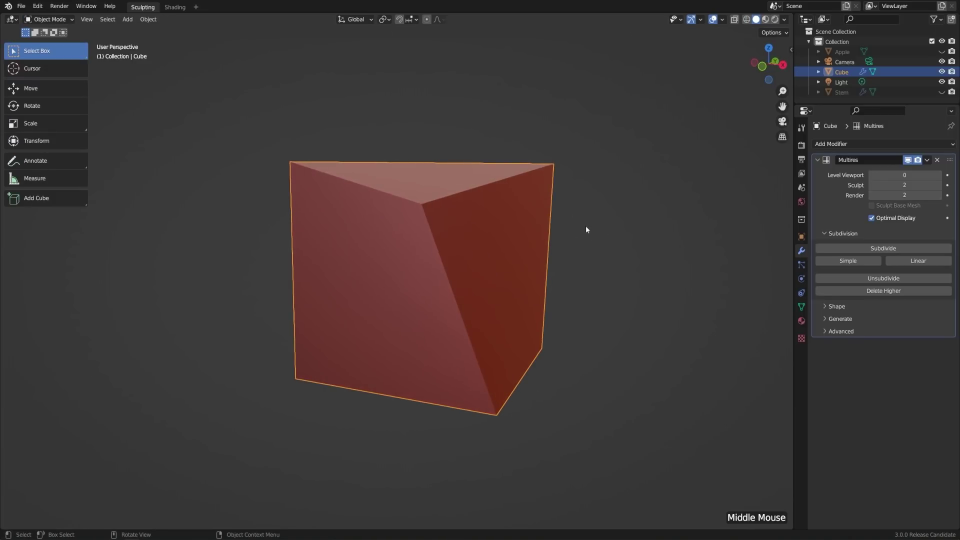
{"action": "left_click", "coordinate": [939, 175]}
{"action": "left_click", "coordinate": [939, 175]}
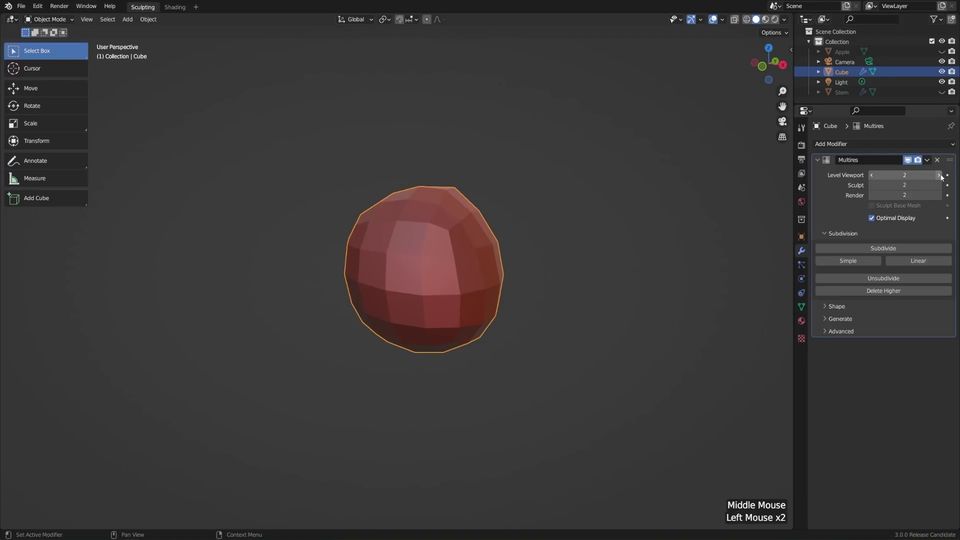
{"action": "left_click", "coordinate": [871, 175]}
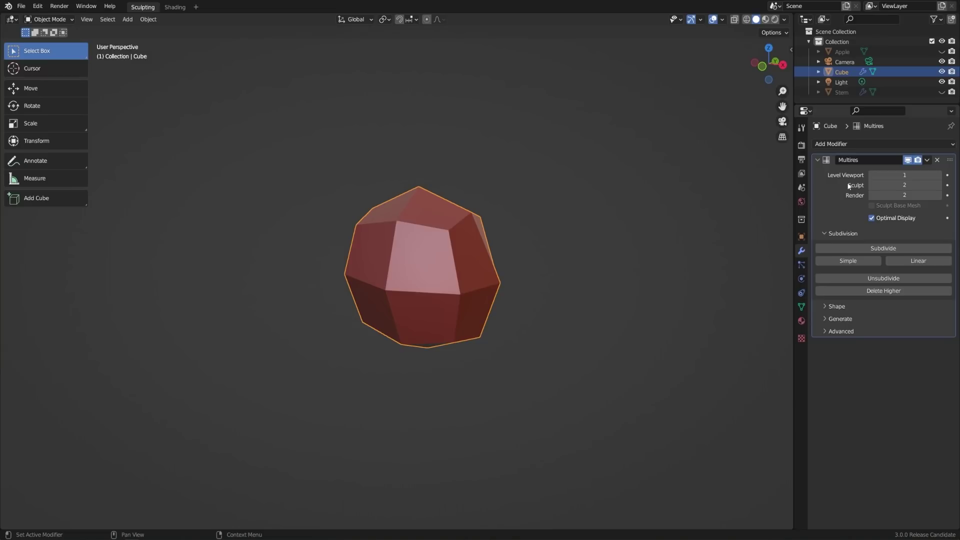
Unhide the stem and the apple, and hide the test cube
{"action": "left_click", "coordinate": [942, 92]}
{"action": "left_click", "coordinate": [942, 52]}
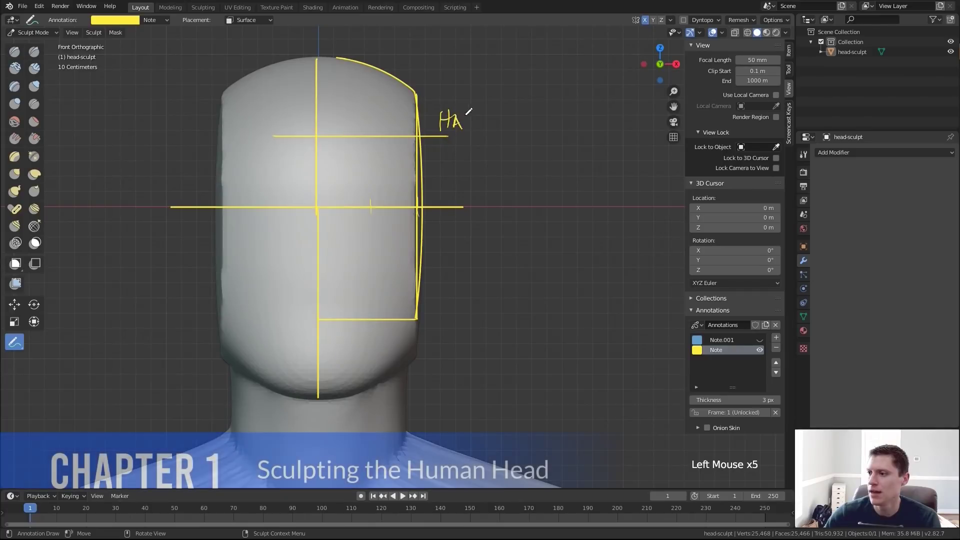
{"action": "left_click_drag", "start_coordinate": [470, 111], "coordinate": [470, 129]}
{"action": "left_click_drag", "start_coordinate": [476, 129], "coordinate": [481, 128]}
{"action": "middle_click_drag", "start_coordinate": [493, 122], "coordinate": [378, 188], "text": "ctrl"}
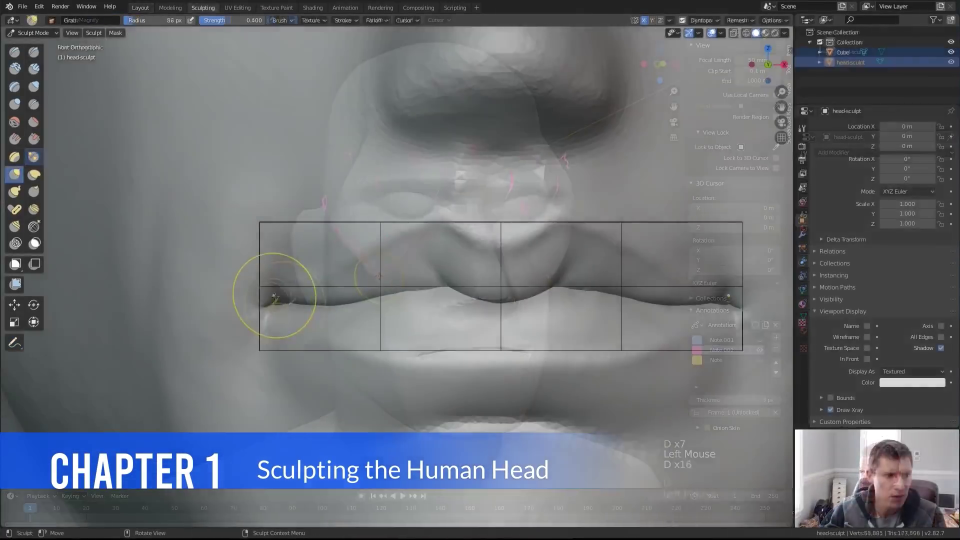
{"action": "mouse_move", "coordinate": [270, 305]}
{"action": "left_mouse_down"}
{"action": "mouse_move", "coordinate": [369, 295]}
{"action": "mouse_move", "coordinate": [497, 301]}
{"action": "left_mouse_up"}
{"action": "mouse_move", "coordinate": [272, 303]}
{"action": "left_mouse_down"}
{"action": "mouse_move", "coordinate": [450, 267]}
{"action": "mouse_move", "coordinate": [501, 246]}
{"action": "left_mouse_up"}
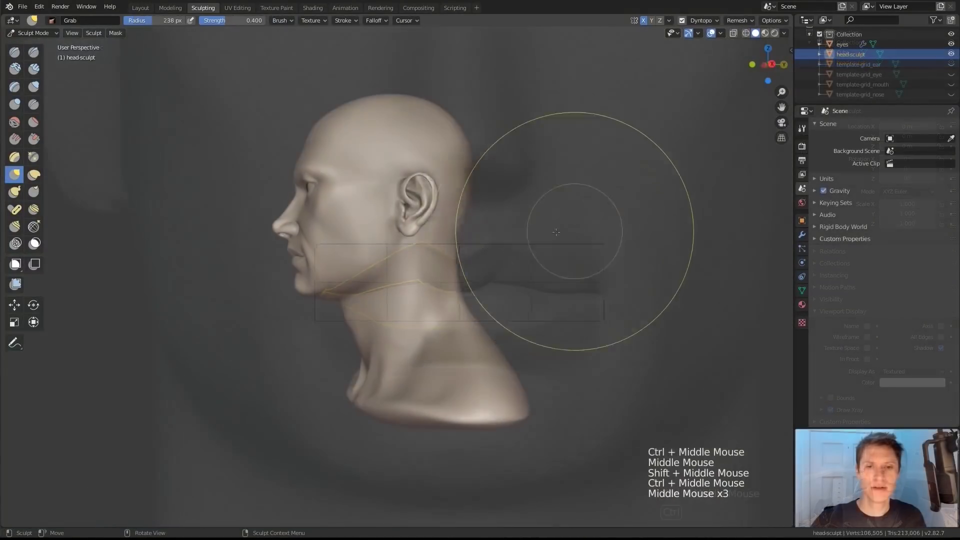
{"action": "middle_click_drag", "start_coordinate": [553, 225], "coordinate": [530, 221]}
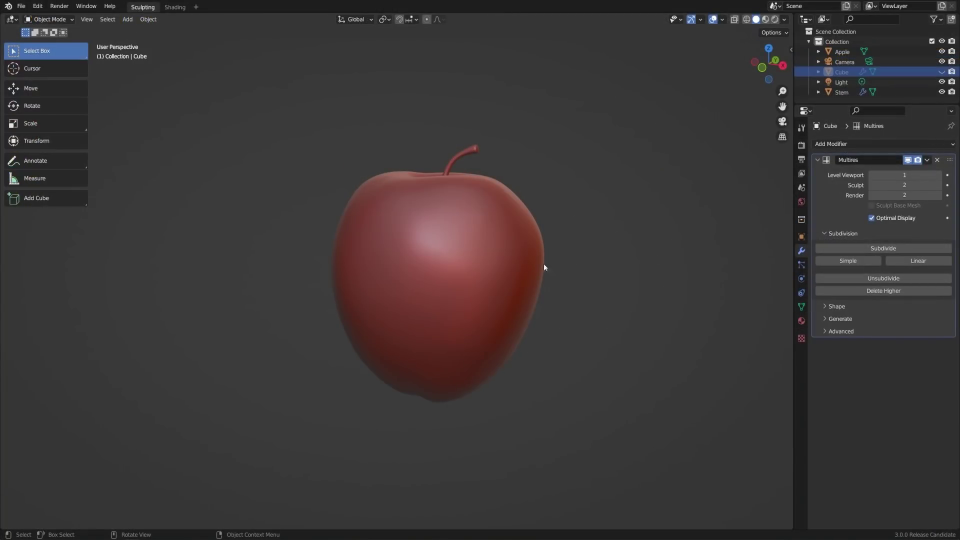
Select the apple and enter Sculpt Mode on it
{"action": "left_click", "coordinate": [511, 260]}
{"action": "key", "text": "ctrl+Tab"}
{"action": "left_click", "coordinate": [512, 299]}
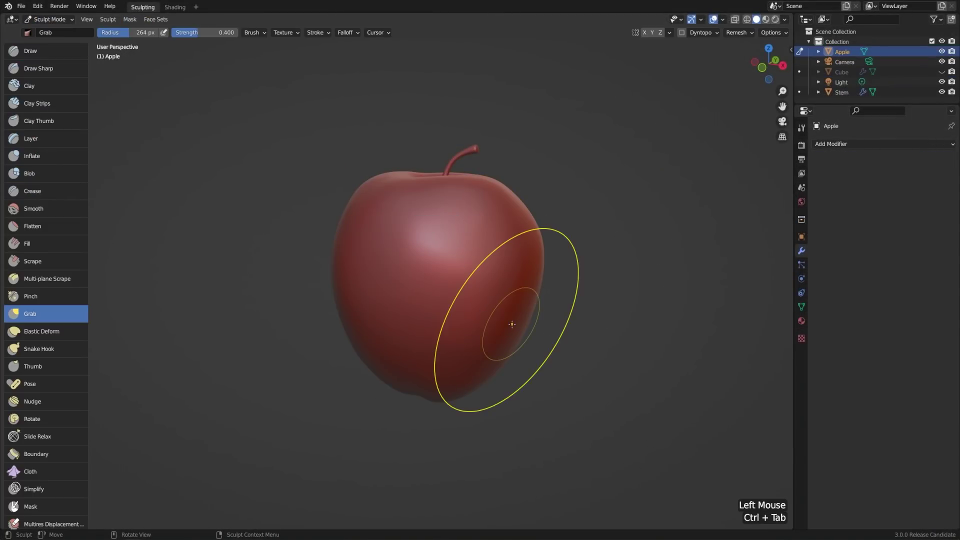